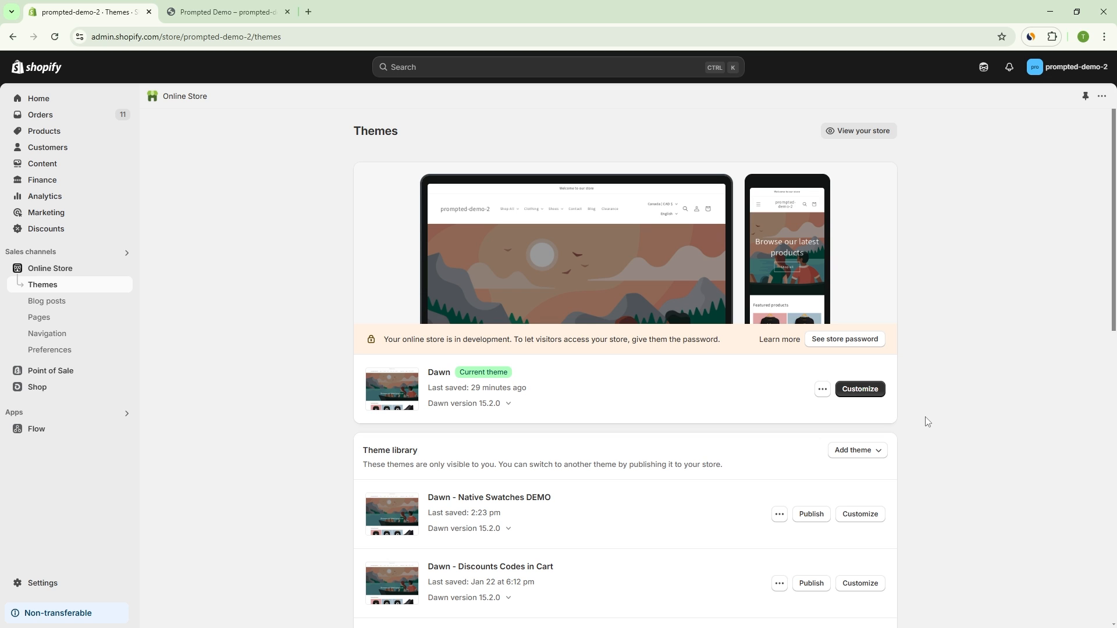
Step: Open the current Dawn theme for customization and look through the categories in its theme settings
{"action": "left_click", "coordinate": [870, 392]}
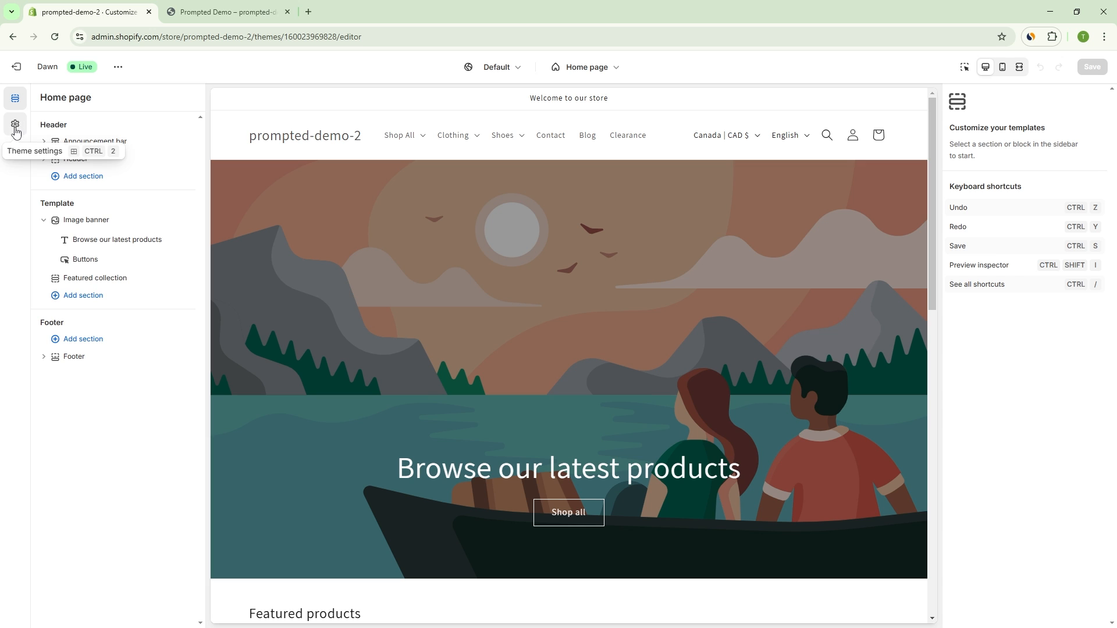
{"action": "left_click", "coordinate": [15, 125]}
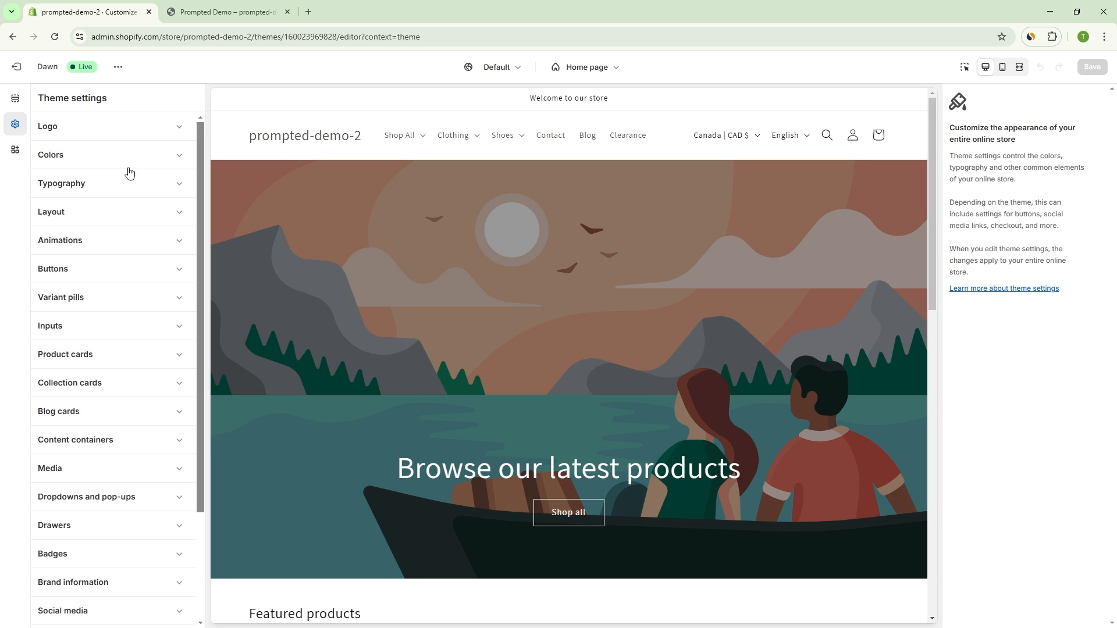
{"action": "scroll", "coordinate": [145, 330], "scroll_direction": "down", "scroll_amount": 5}
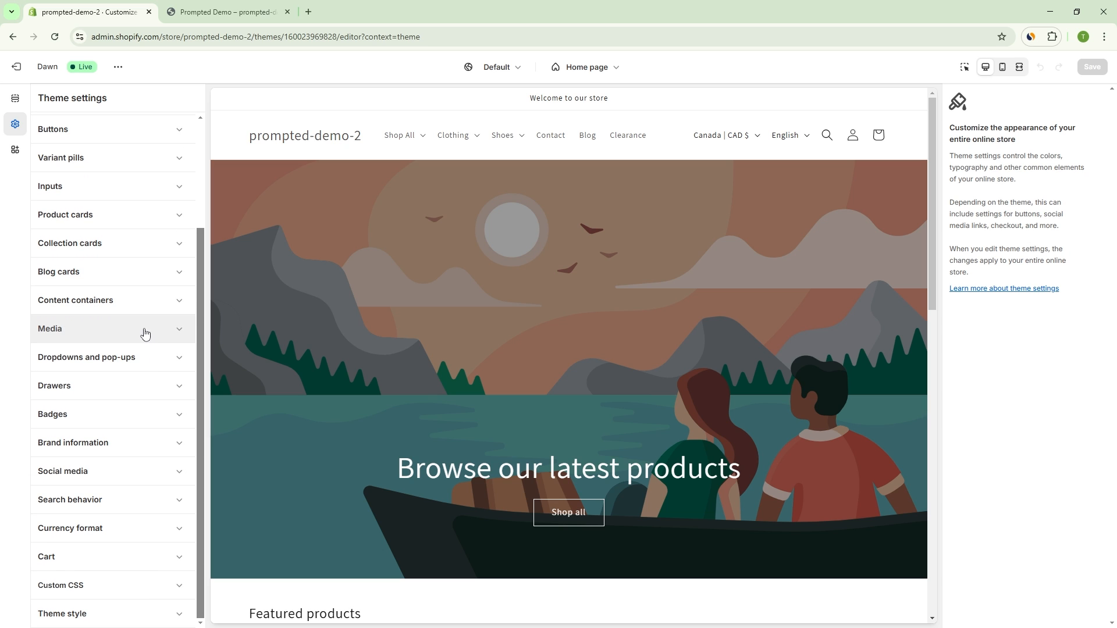
{"action": "scroll", "coordinate": [134, 241], "scroll_direction": "up", "scroll_amount": 5}
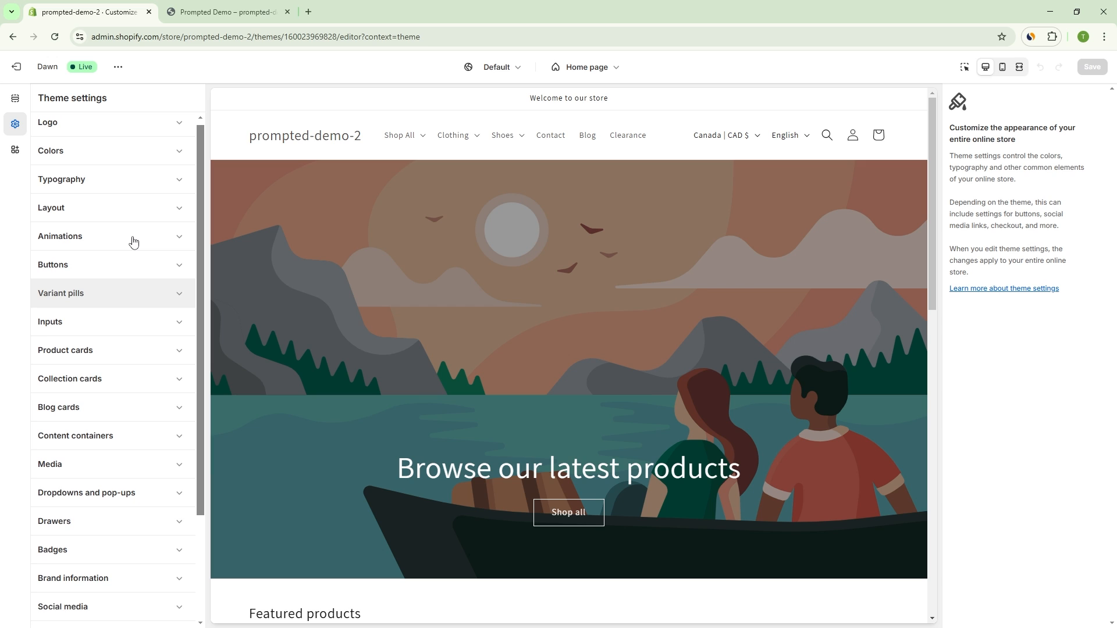
{"action": "scroll", "coordinate": [133, 241], "scroll_direction": "down", "scroll_amount": 2}
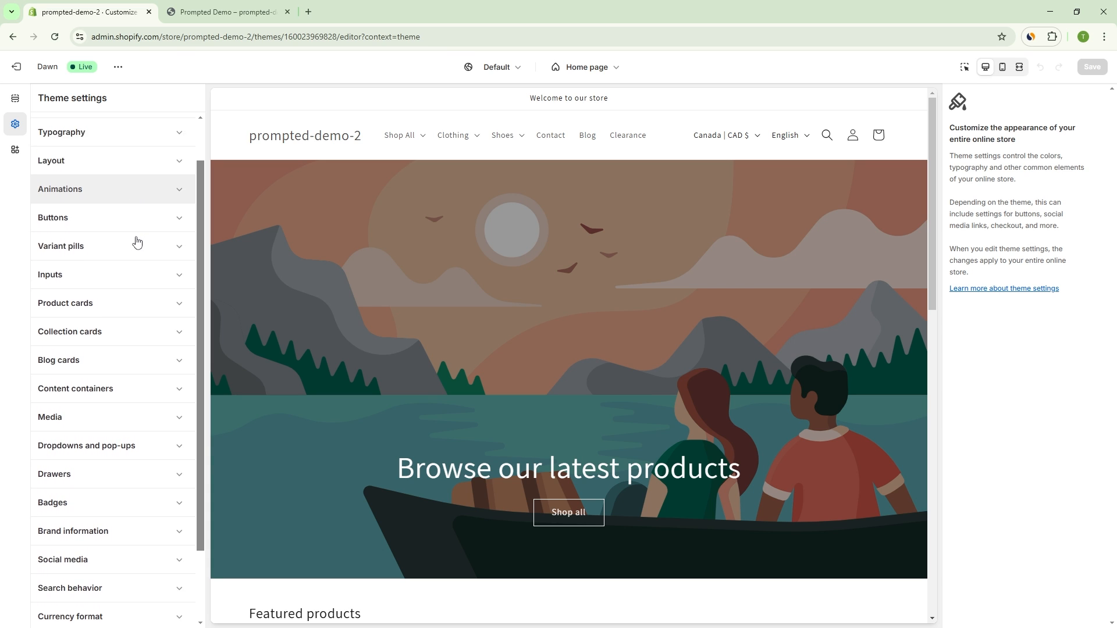
{"action": "scroll", "coordinate": [136, 242], "scroll_direction": "up", "scroll_amount": 2}
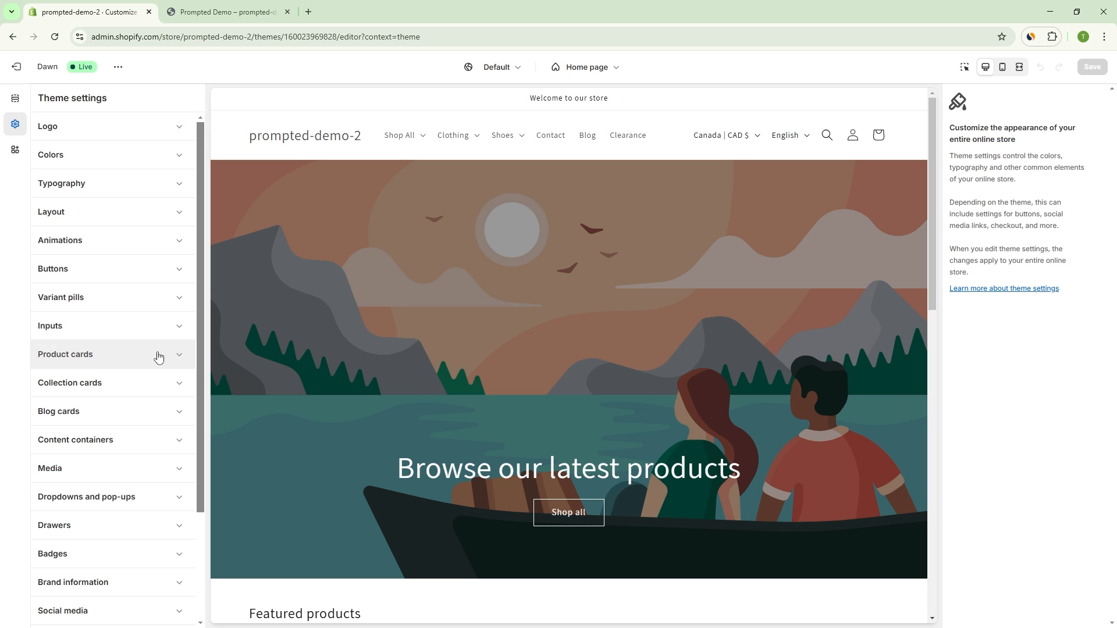
{"action": "left_click_drag", "start_coordinate": [199, 240], "coordinate": [200, 263]}
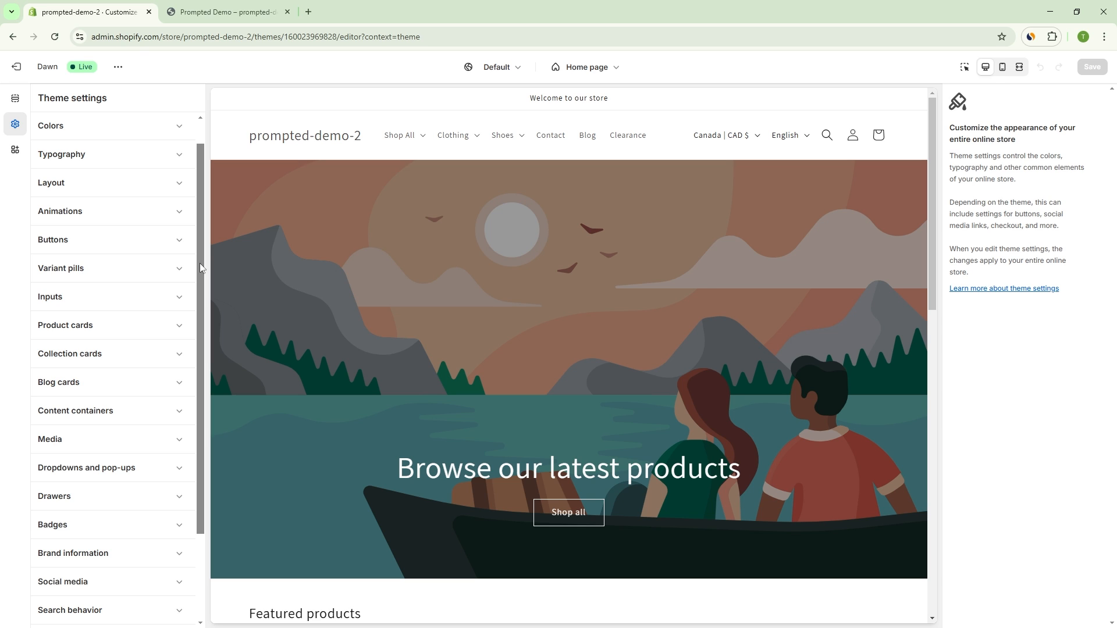
{"action": "left_click_drag", "start_coordinate": [200, 259], "coordinate": [198, 230]}
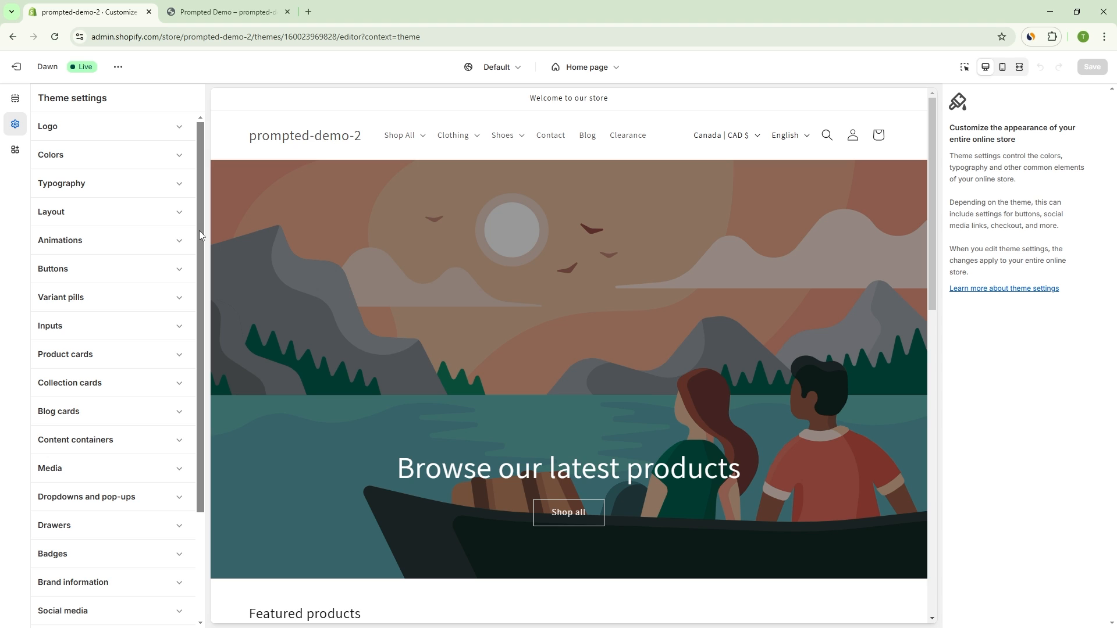
{"action": "mouse_move", "coordinate": [199, 230]}
{"action": "left_mouse_down"}
{"action": "mouse_move", "coordinate": [199, 263]}
{"action": "mouse_move", "coordinate": [200, 222]}
{"action": "left_mouse_up"}
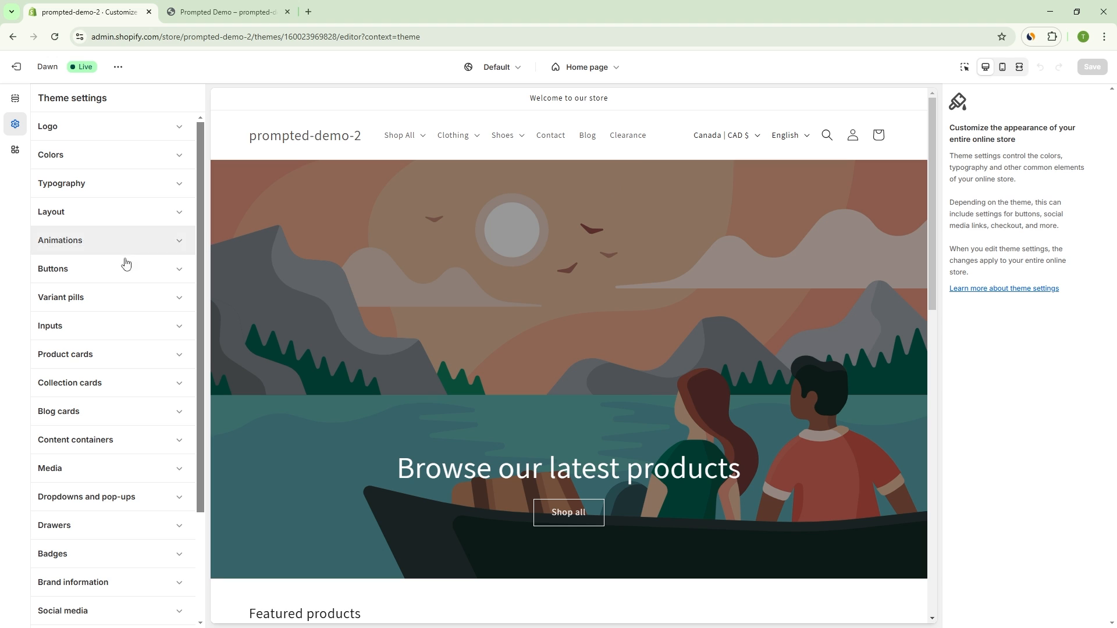
Step: Examine the colors defined for Scheme 1 and Scheme 5 in the theme's color settings
{"action": "left_click", "coordinate": [129, 157]}
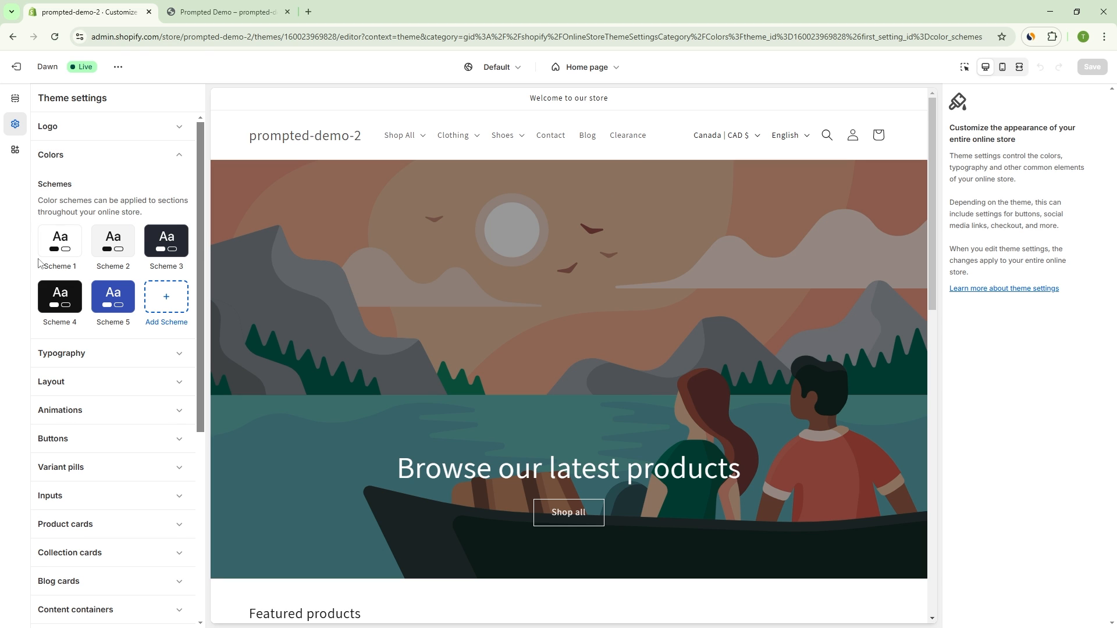
{"action": "left_click", "coordinate": [77, 245]}
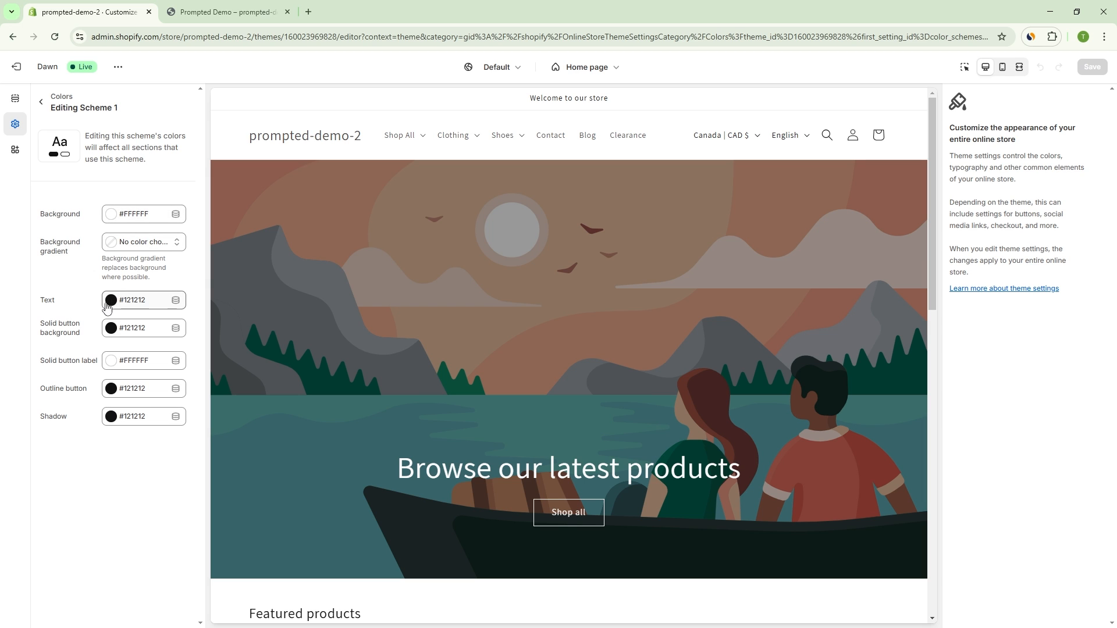
{"action": "left_click", "coordinate": [41, 102]}
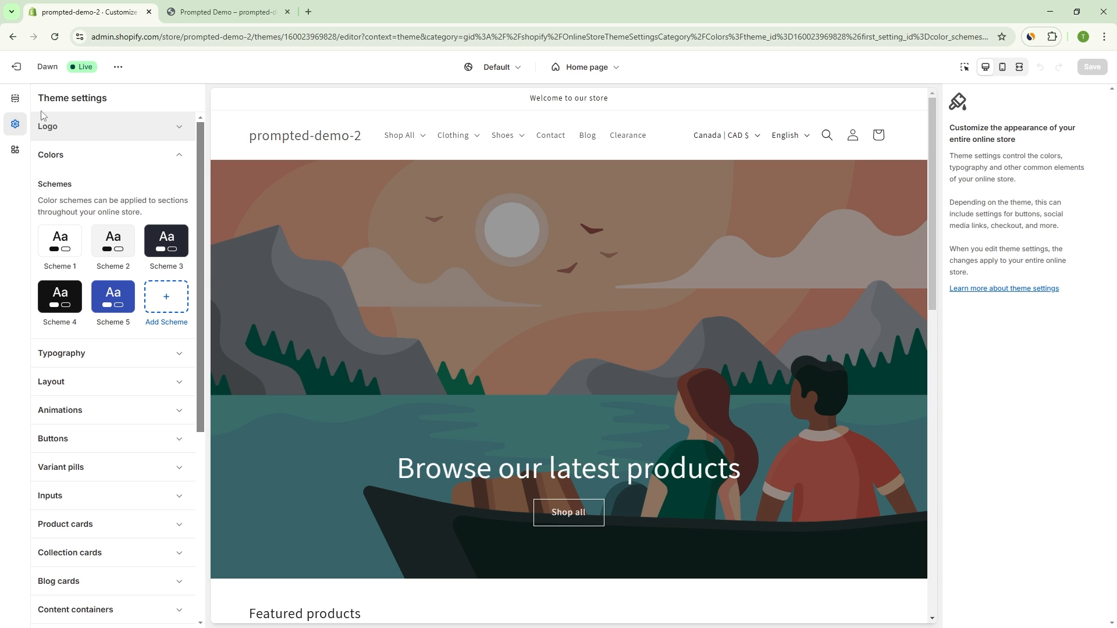
{"action": "left_click", "coordinate": [116, 296]}
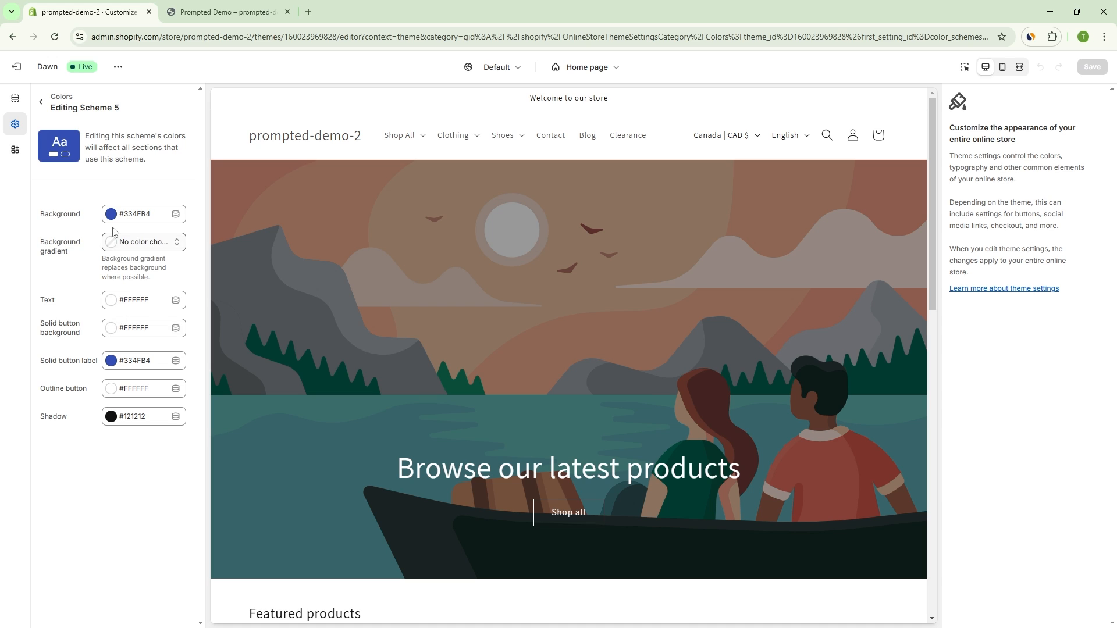
{"action": "left_click", "coordinate": [41, 103]}
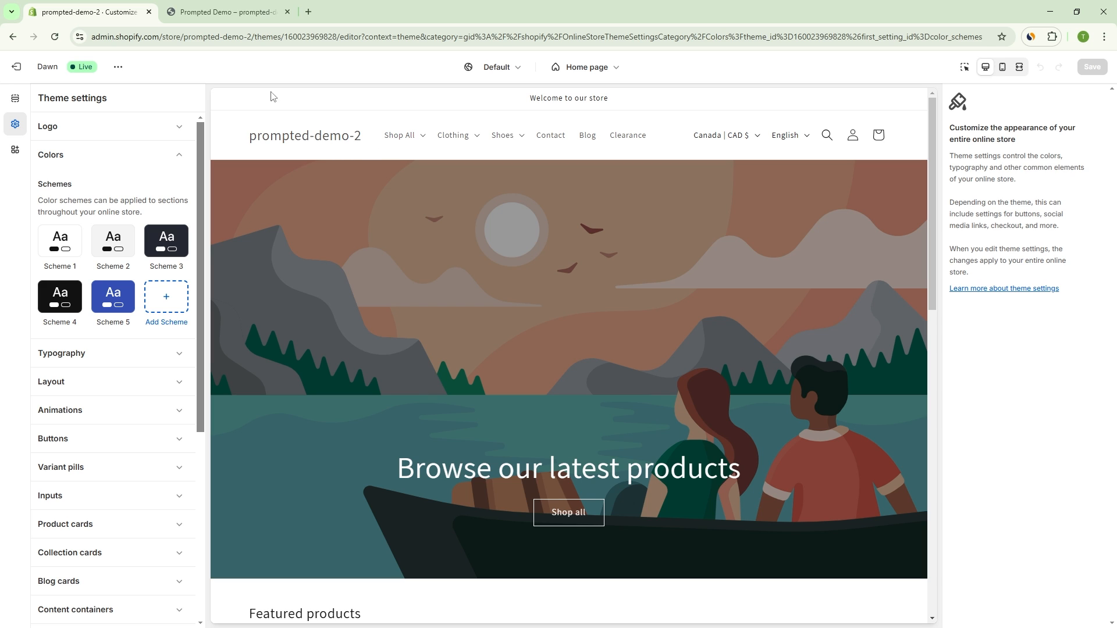
Step: Preview The Prompted Original T-Shirt product page and show the sections of its Default product template
{"action": "left_click", "coordinate": [413, 136]}
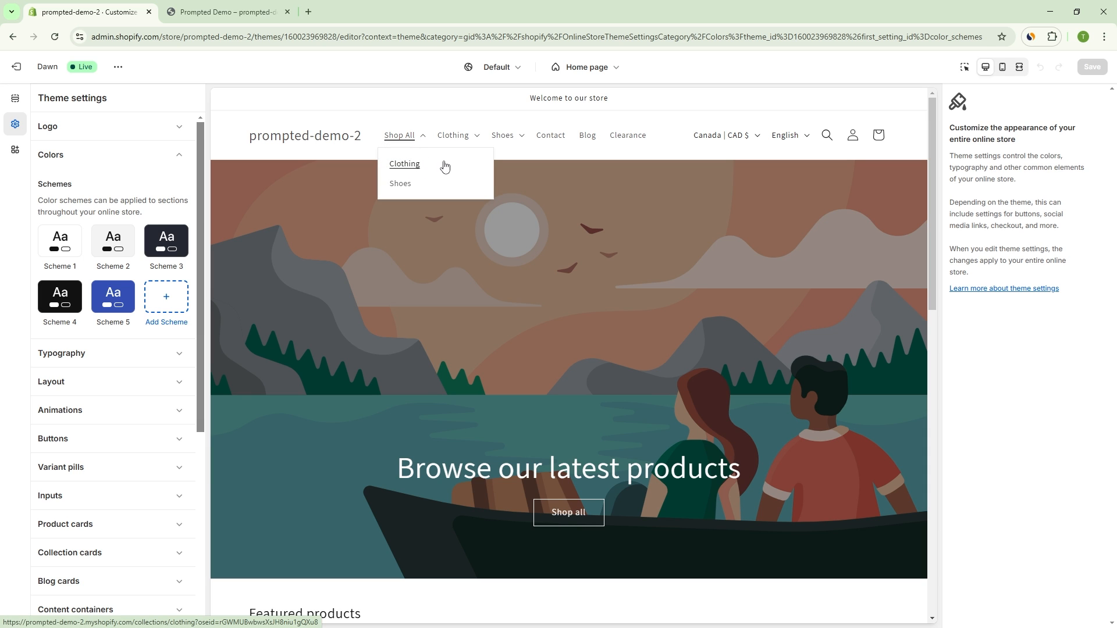
{"action": "left_click", "coordinate": [443, 165]}
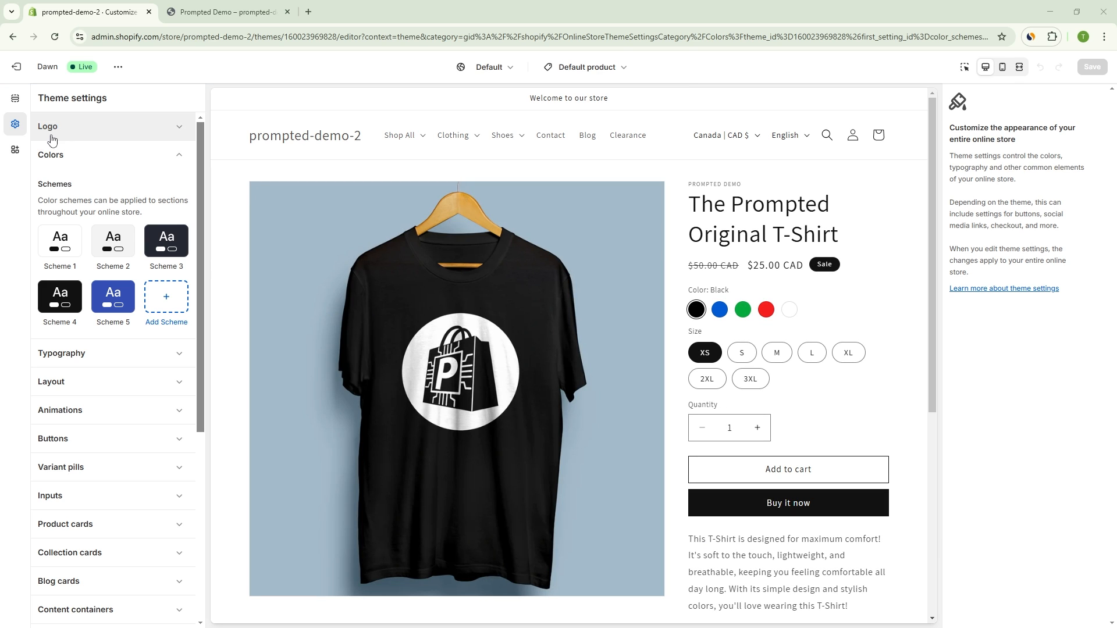
{"action": "left_click", "coordinate": [15, 99]}
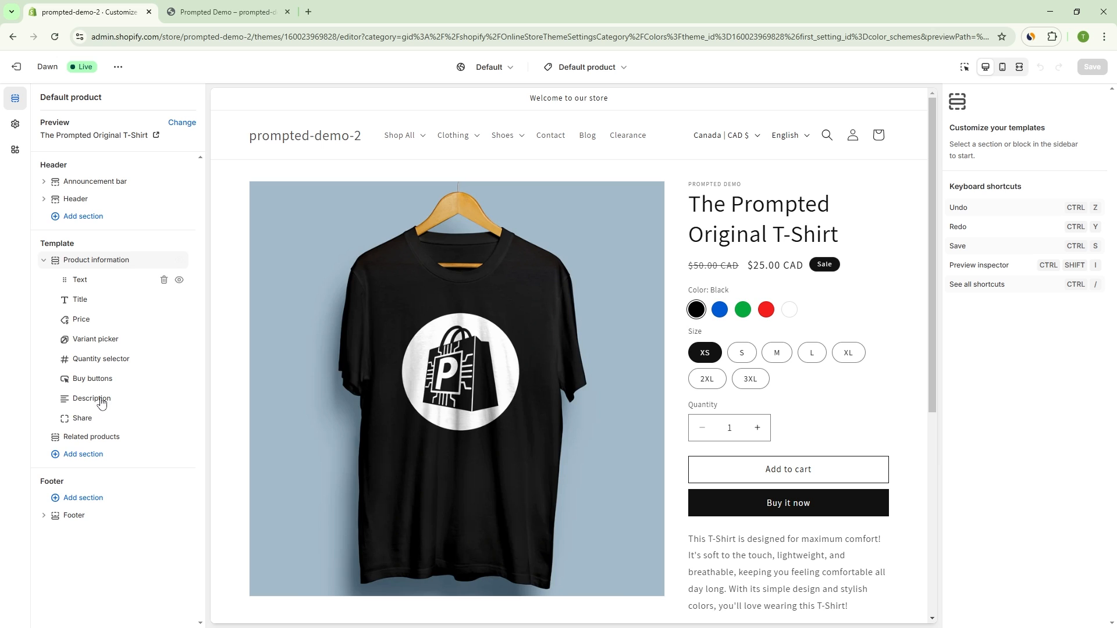
Step: Examine the settings of the Product information and Related products sections, including their color scheme options
{"action": "left_click", "coordinate": [88, 267]}
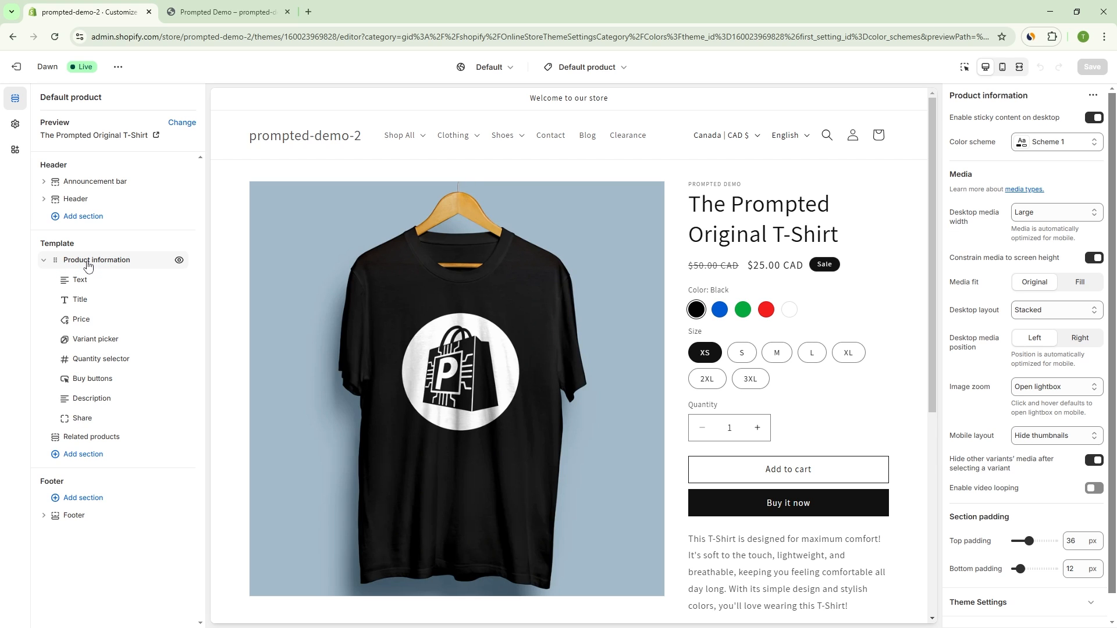
{"action": "left_click", "coordinate": [87, 442]}
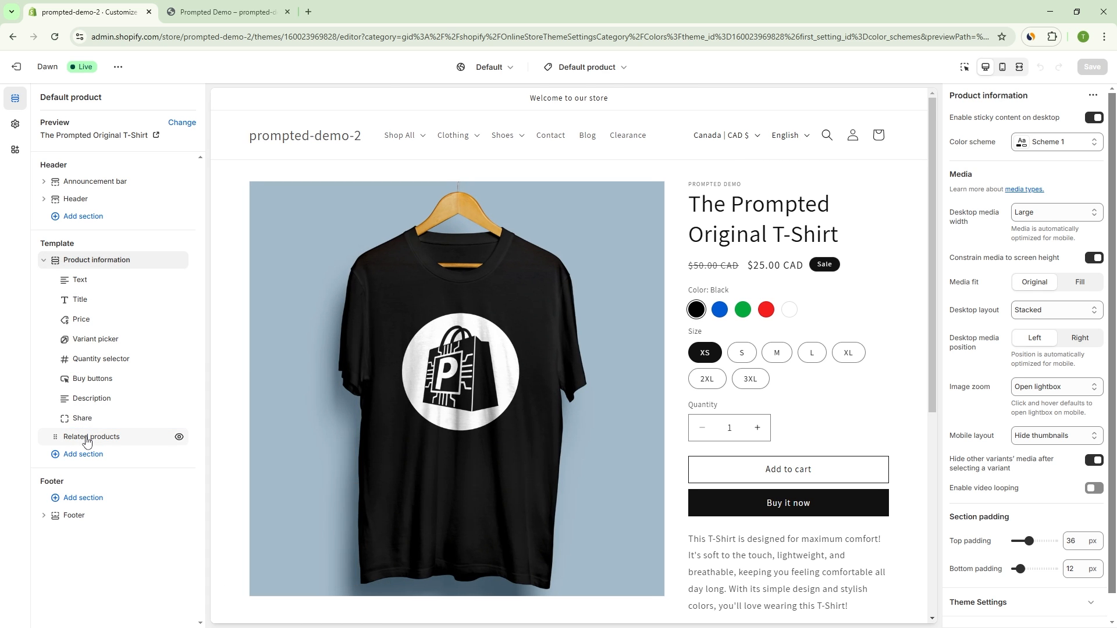
{"action": "left_click", "coordinate": [87, 440]}
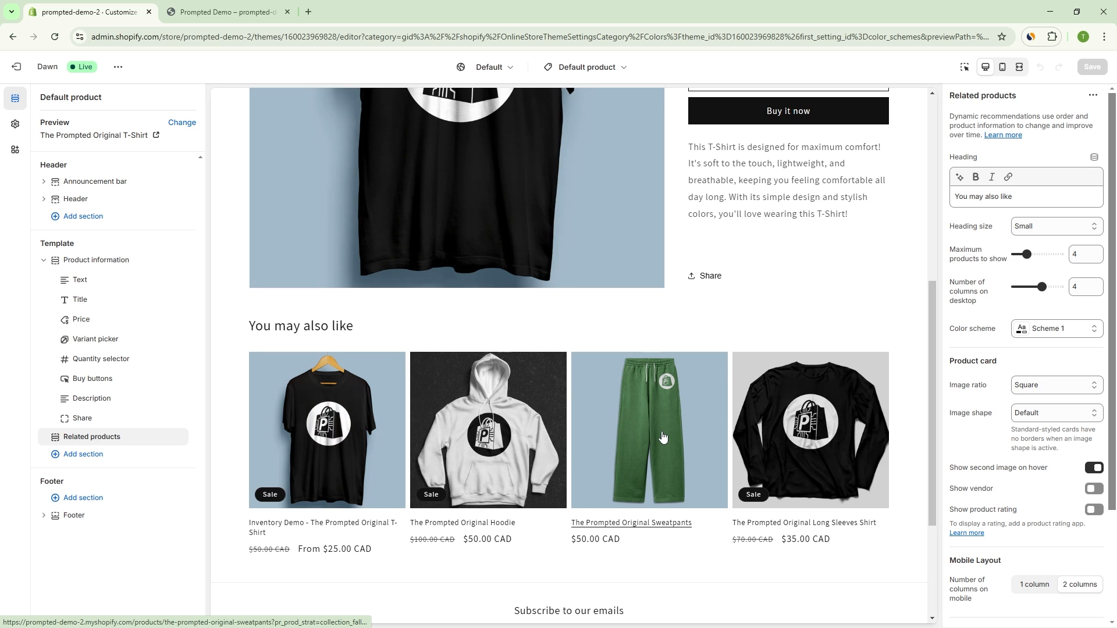
{"action": "scroll", "coordinate": [425, 346], "scroll_direction": "up", "scroll_amount": 1}
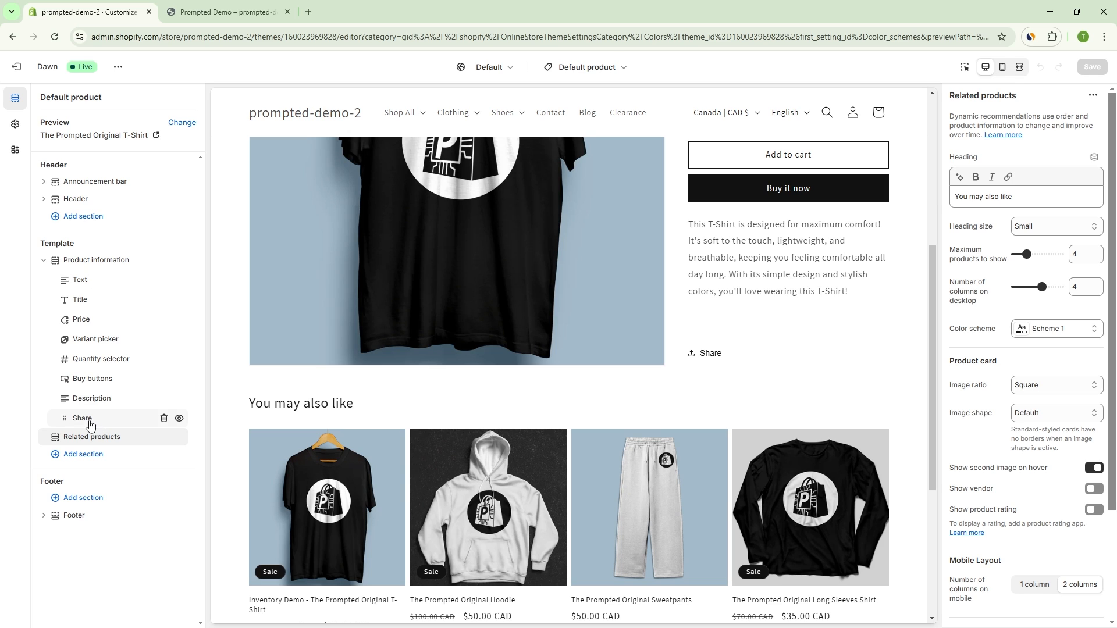
{"action": "mouse_move", "coordinate": [99, 430]}
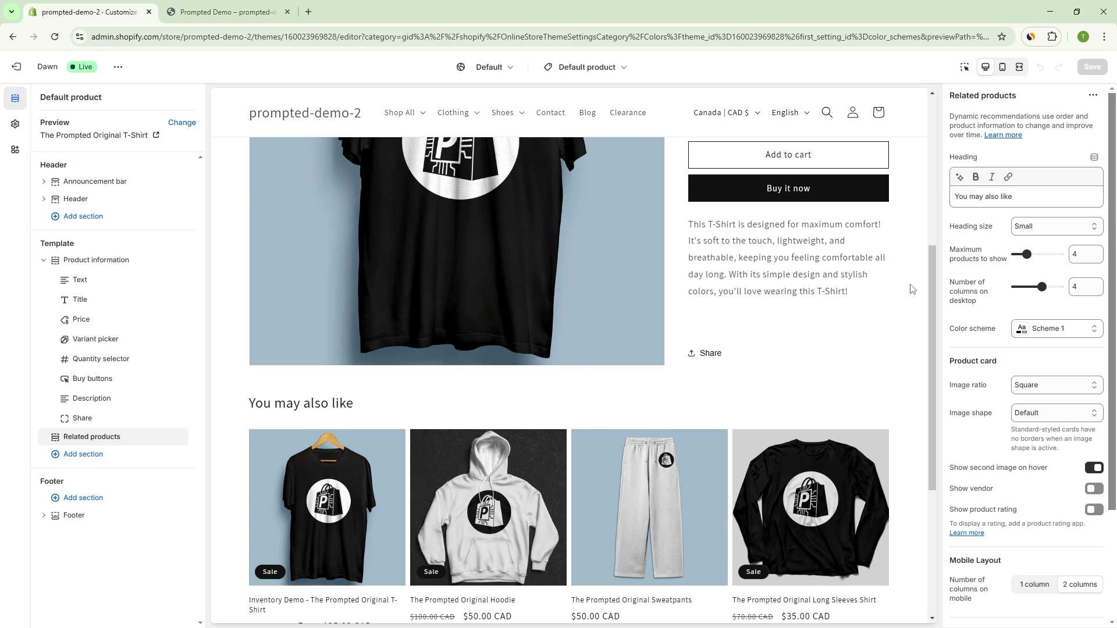
Step: Set the color scheme of the Product information section to Scheme 5 and check the product page preview
{"action": "left_click", "coordinate": [96, 260]}
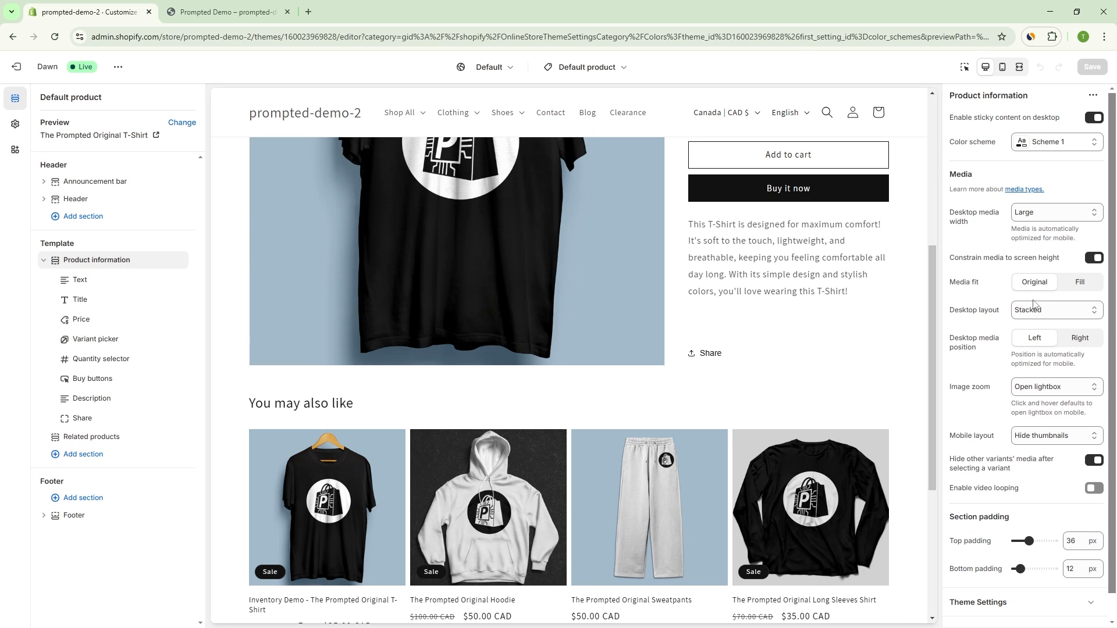
{"action": "scroll", "coordinate": [1035, 304], "scroll_direction": "down", "scroll_amount": 1}
{"action": "scroll", "coordinate": [1038, 338], "scroll_direction": "up", "scroll_amount": 1}
{"action": "scroll", "coordinate": [1042, 285], "scroll_direction": "down", "scroll_amount": 1}
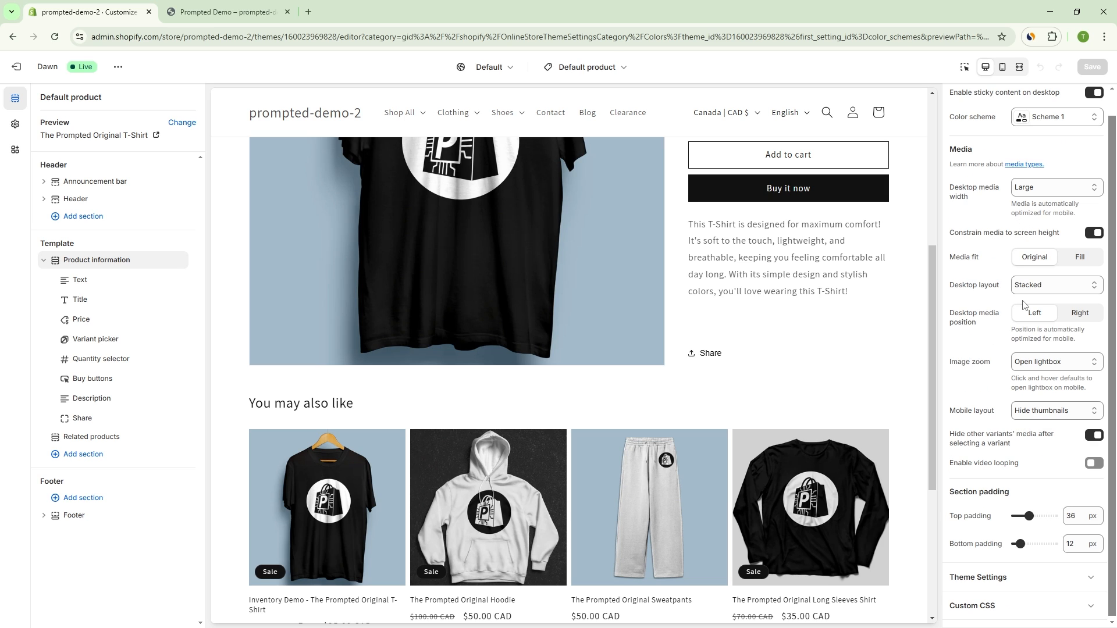
{"action": "scroll", "coordinate": [1039, 319], "scroll_direction": "up", "scroll_amount": 1}
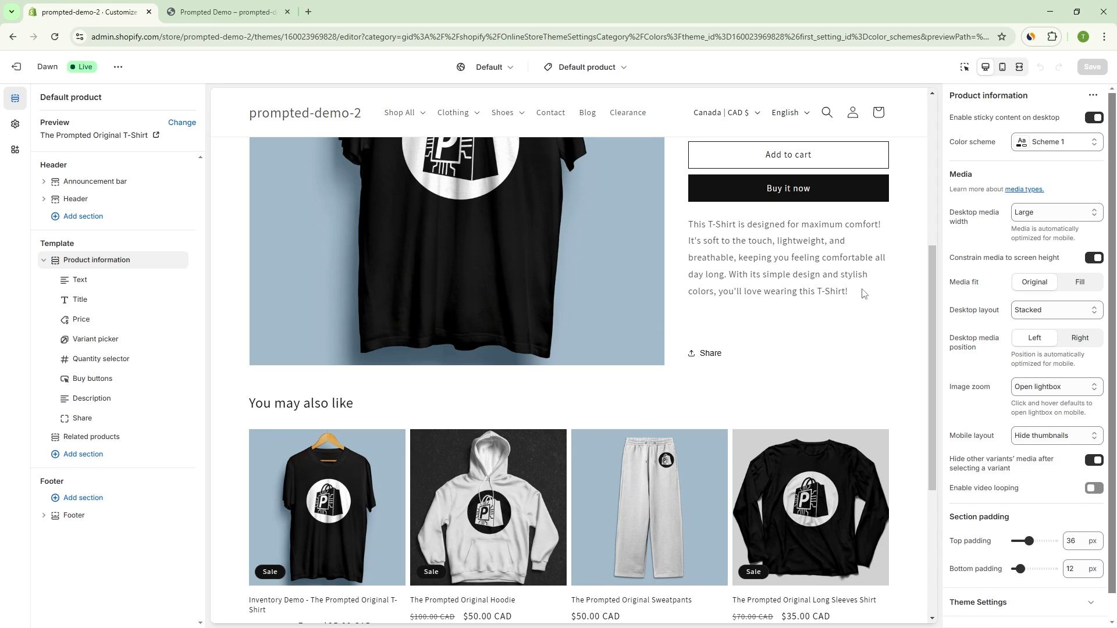
{"action": "left_click", "coordinate": [1047, 143]}
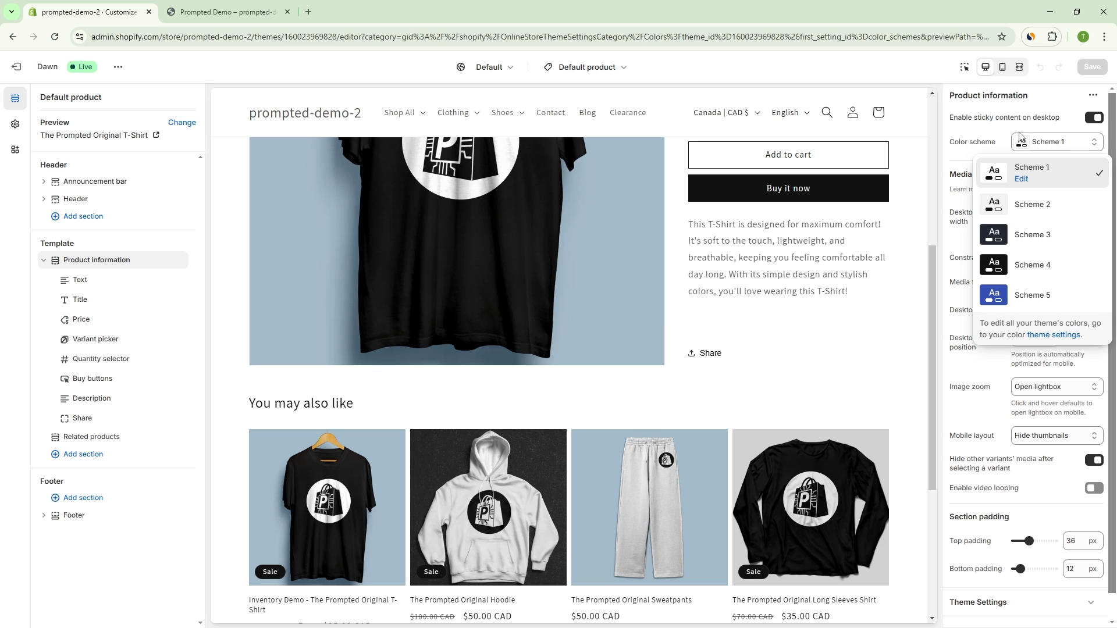
{"action": "left_click", "coordinate": [1064, 296]}
{"action": "scroll", "coordinate": [785, 308], "scroll_direction": "up", "scroll_amount": 5}
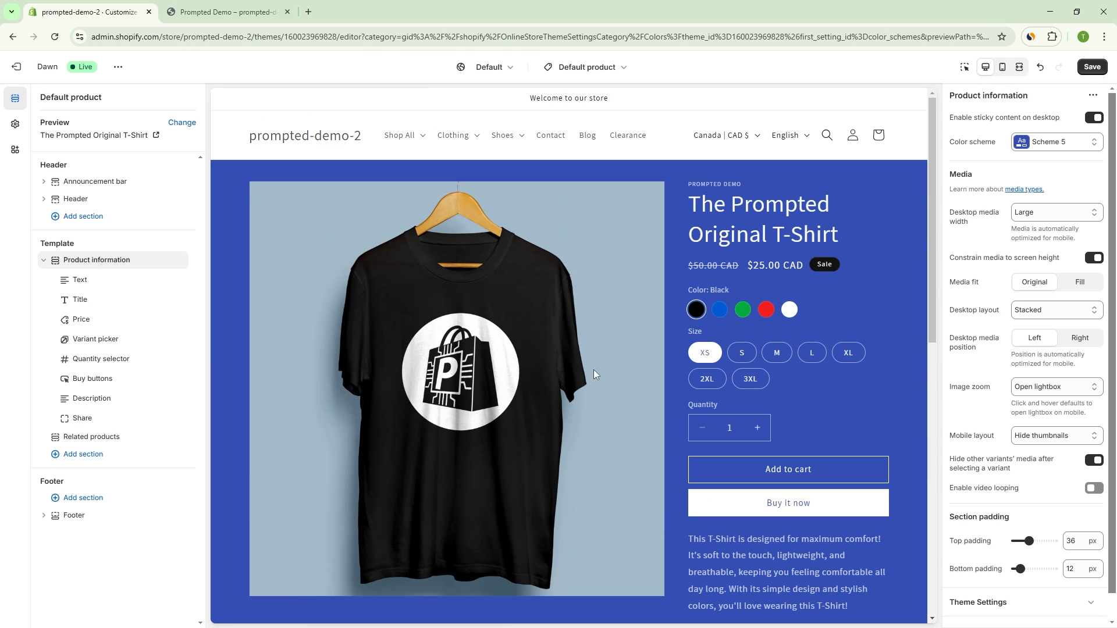
{"action": "scroll", "coordinate": [821, 253], "scroll_direction": "down", "scroll_amount": 2}
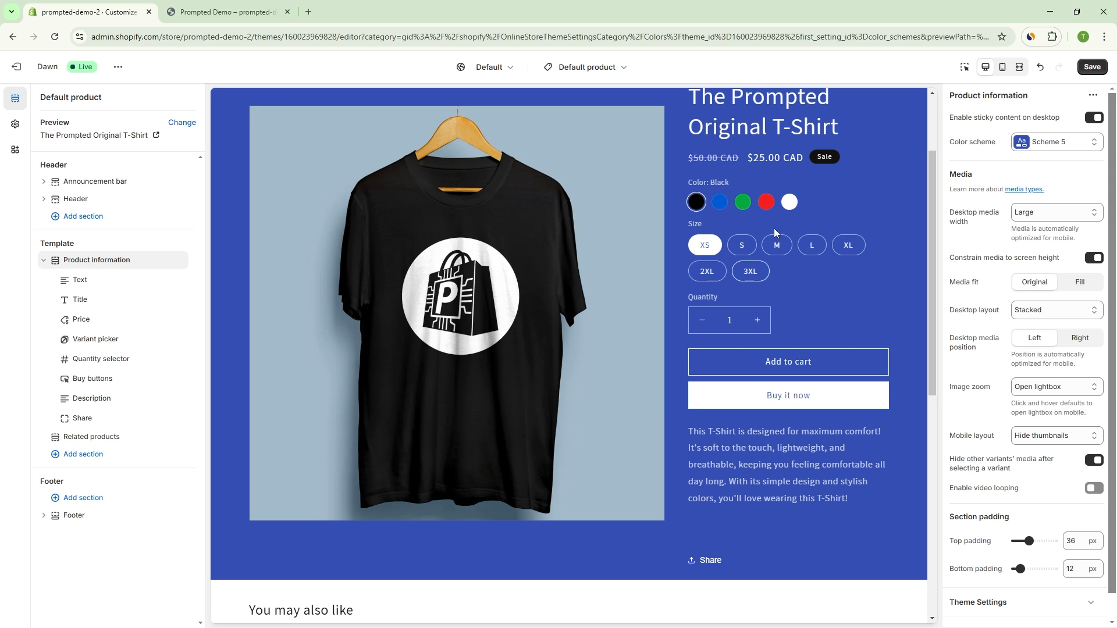
Step: Try Scheme 3 on the Product information section, then return its color scheme to Scheme 5
{"action": "left_click", "coordinate": [1084, 148]}
{"action": "left_click", "coordinate": [1030, 233]}
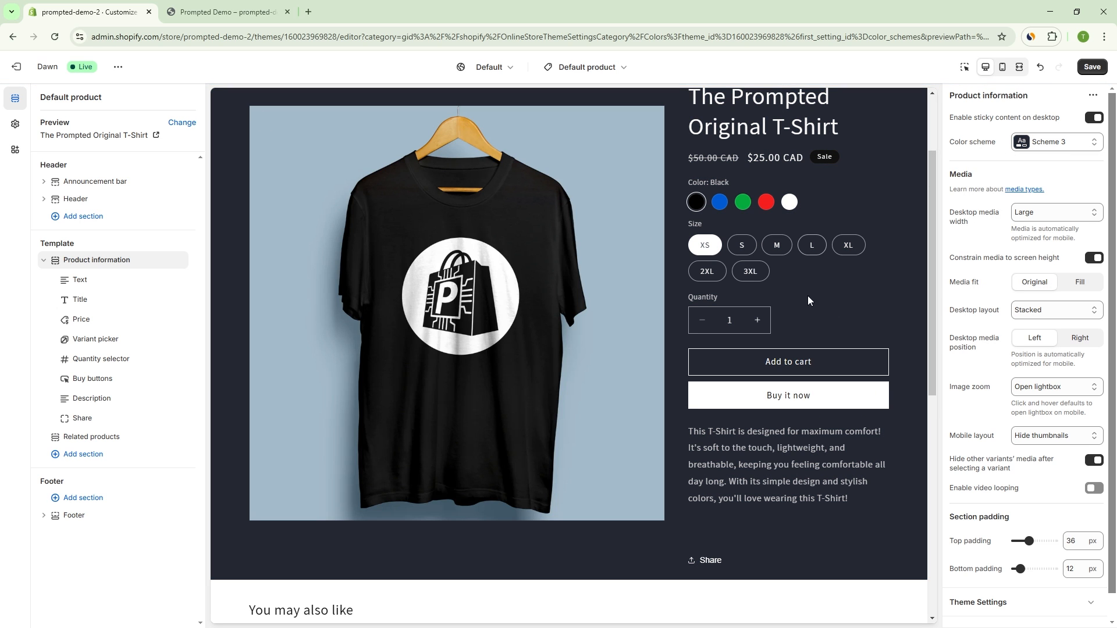
{"action": "left_click", "coordinate": [1079, 147]}
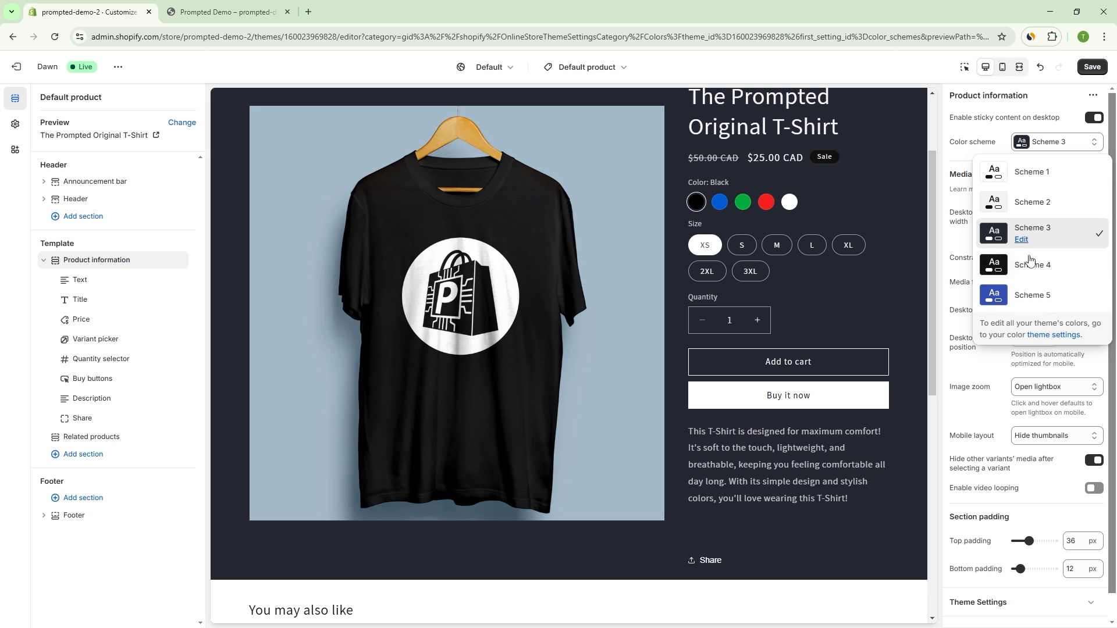
{"action": "key", "text": "Return"}
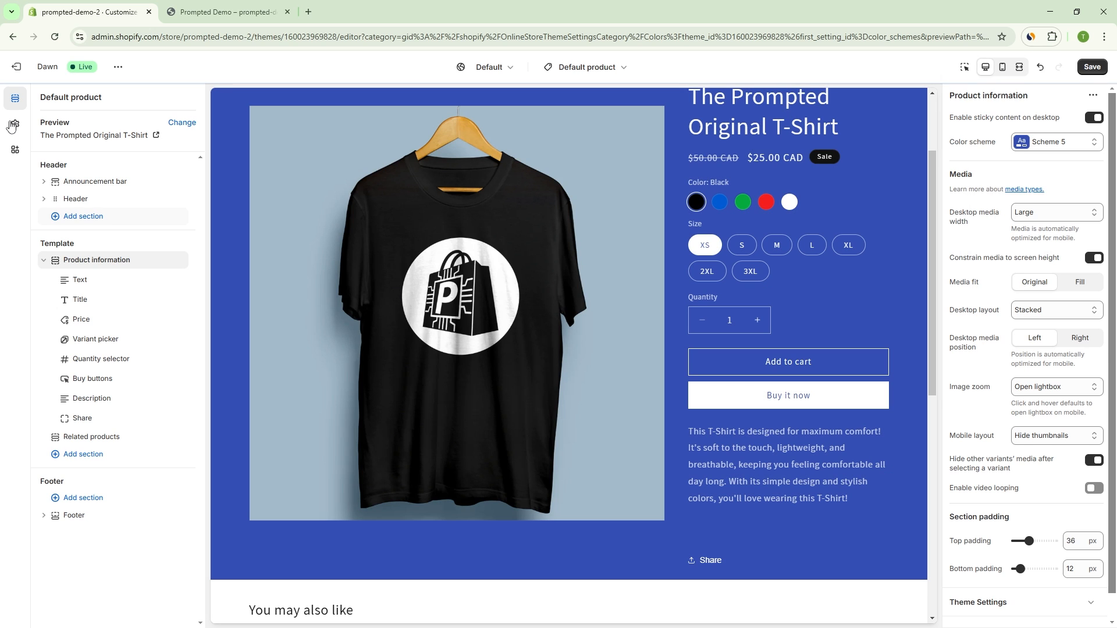
Step: Add a new color scheme in the theme settings and set its background to red #FF1616
{"action": "left_click", "coordinate": [13, 125]}
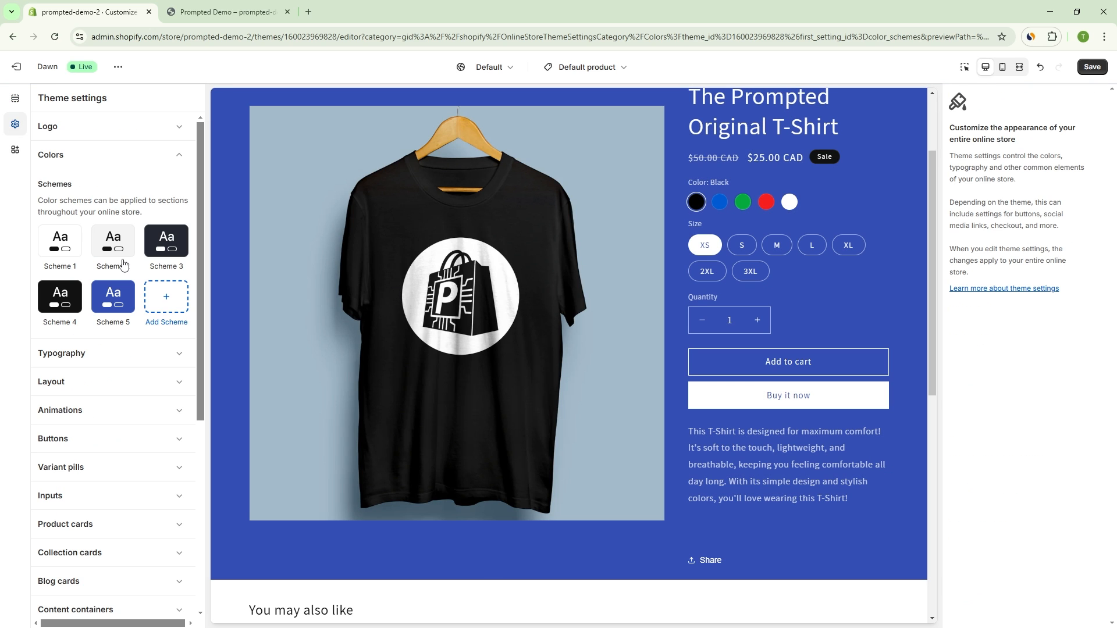
{"action": "left_click", "coordinate": [166, 300]}
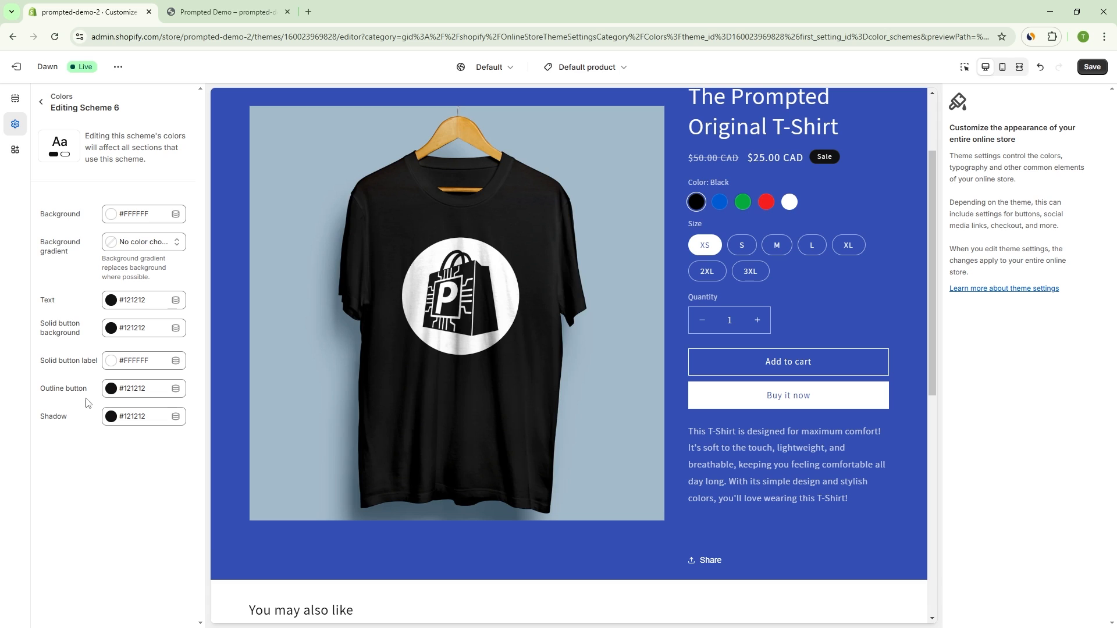
{"action": "left_click", "coordinate": [116, 214]}
{"action": "left_click_drag", "start_coordinate": [155, 269], "coordinate": [196, 188]}
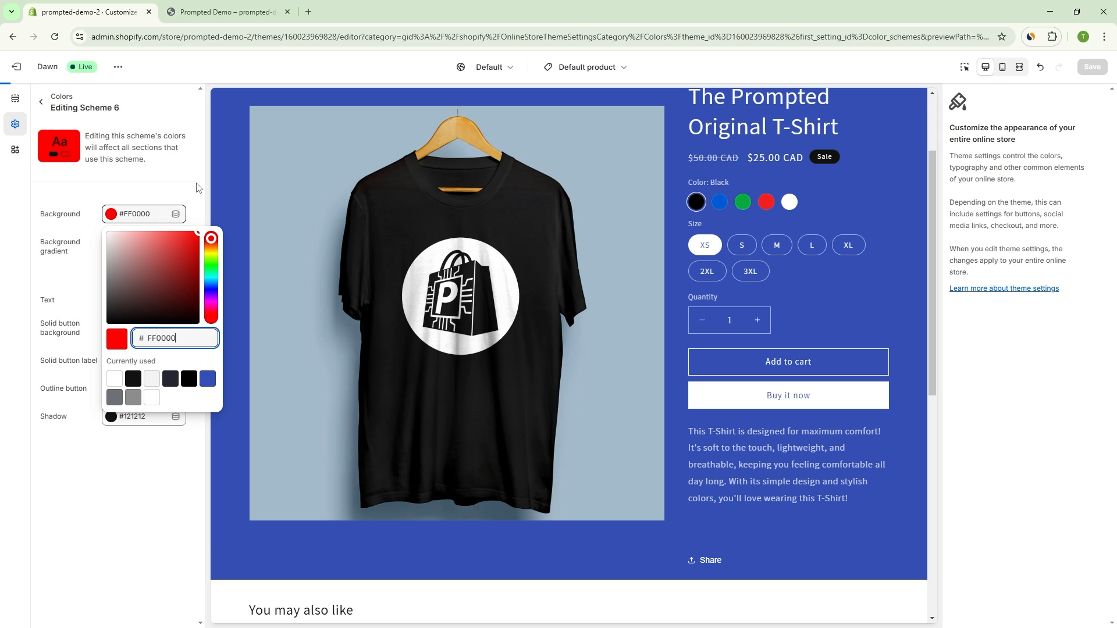
{"action": "left_click", "coordinate": [169, 187]}
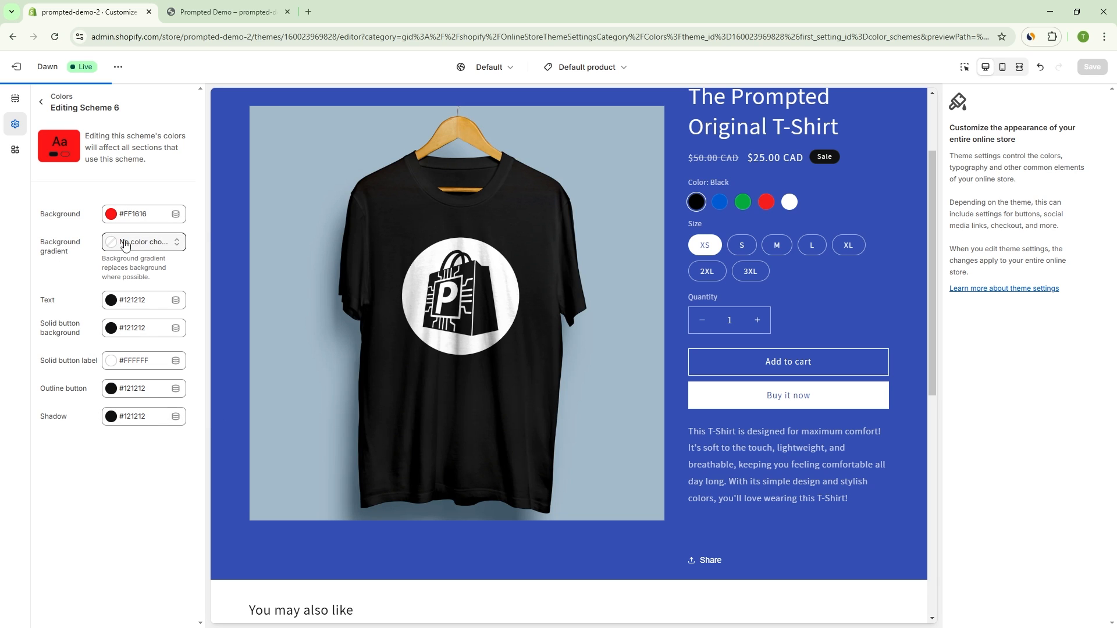
Step: Give Scheme 6 a linear background gradient at 136° that runs from cyan #0AEAED to magenta
{"action": "left_click", "coordinate": [125, 244]}
{"action": "left_click", "coordinate": [147, 165]}
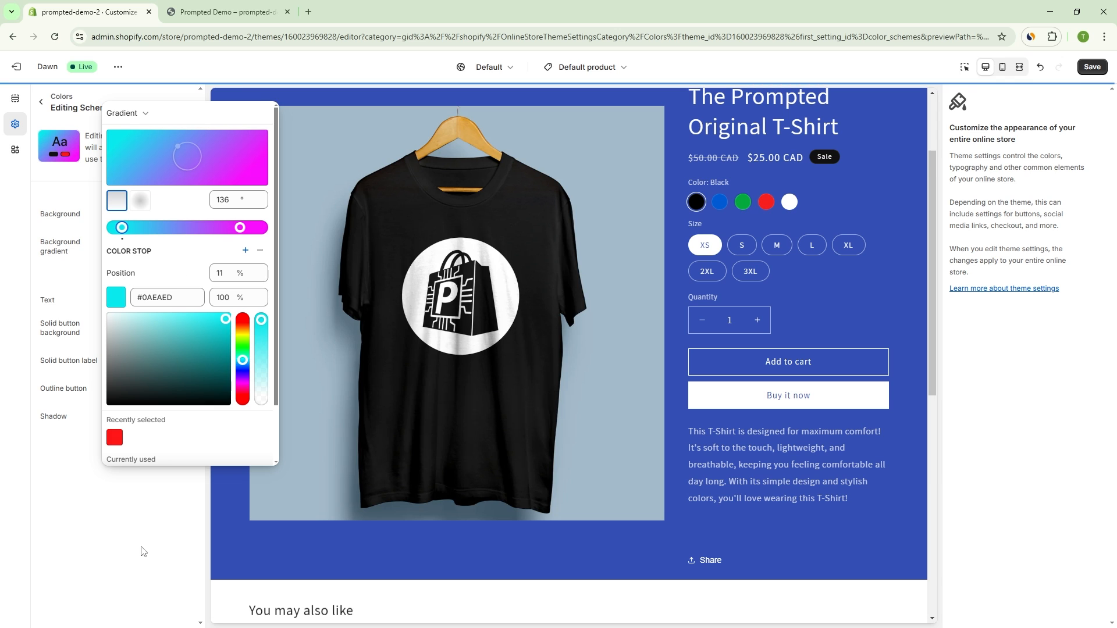
{"action": "left_click", "coordinate": [139, 487]}
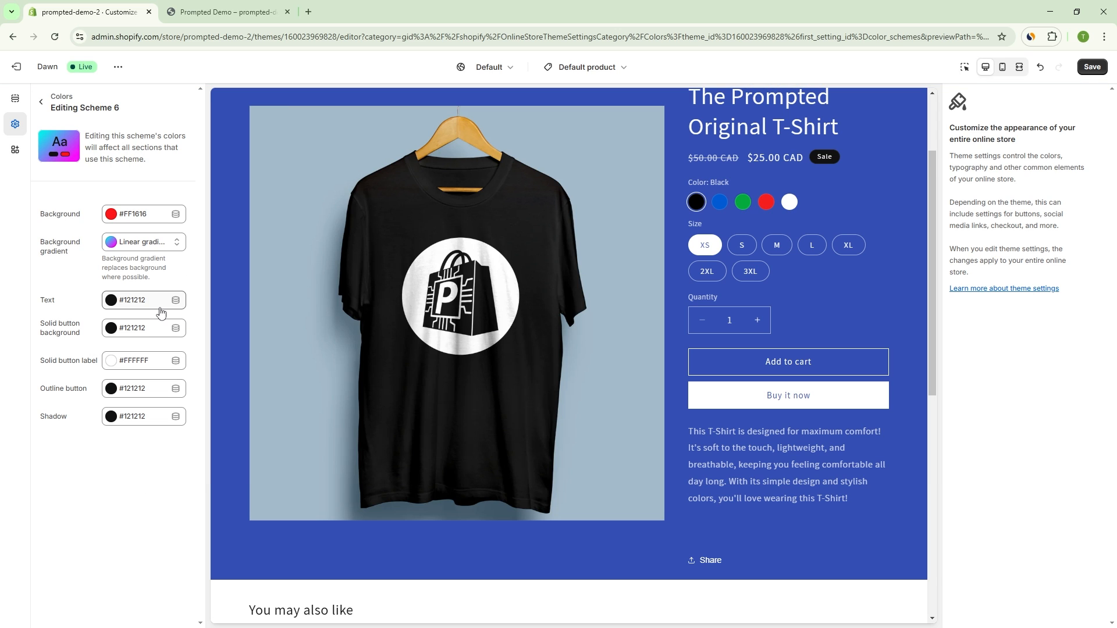
Step: Set the solid button label color of Scheme 6 to the already used red #FF1616
{"action": "left_click", "coordinate": [140, 370]}
{"action": "left_click_drag", "start_coordinate": [176, 185], "coordinate": [111, 227]}
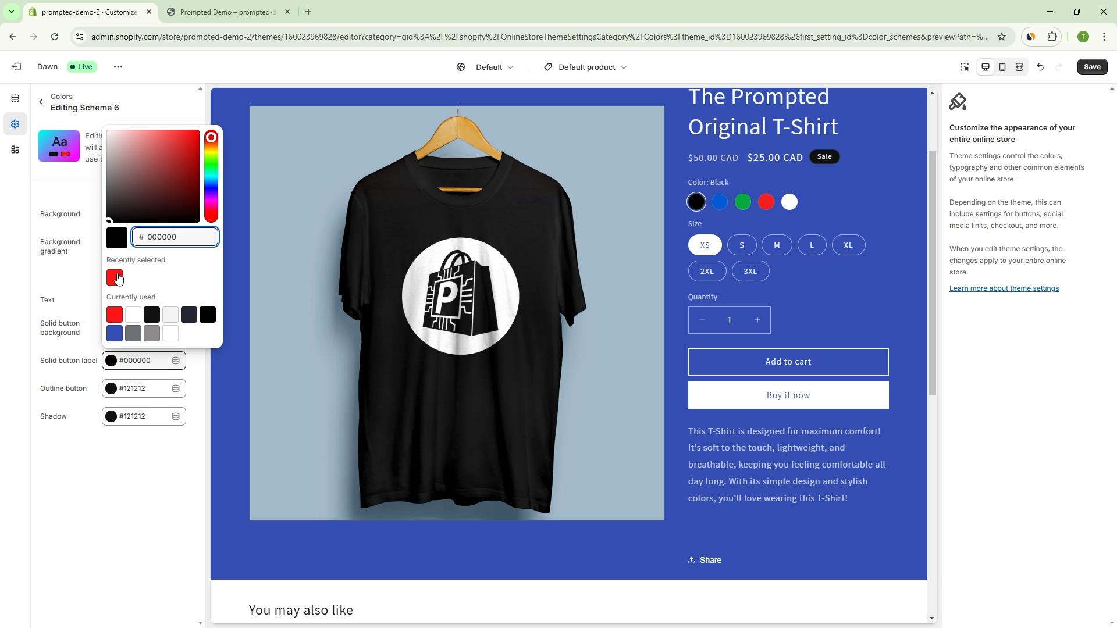
{"action": "left_click", "coordinate": [115, 319]}
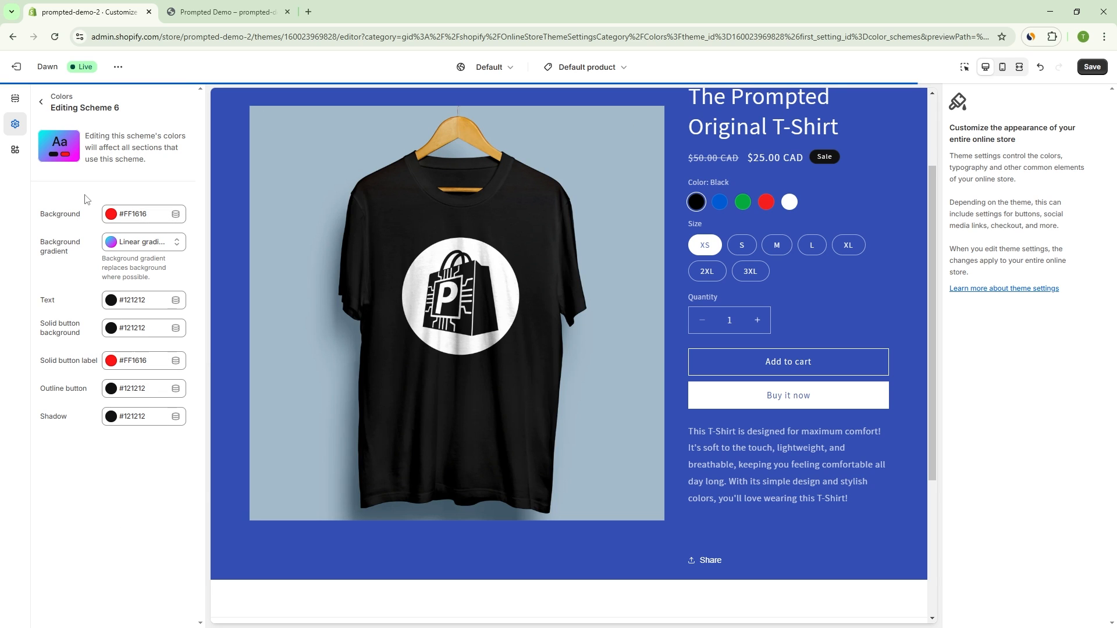
Step: Return to the product page sections and set the color scheme of the Product information section to Scheme 6
{"action": "left_click", "coordinate": [24, 105]}
{"action": "left_click", "coordinate": [1056, 142]}
{"action": "left_click", "coordinate": [1075, 326]}
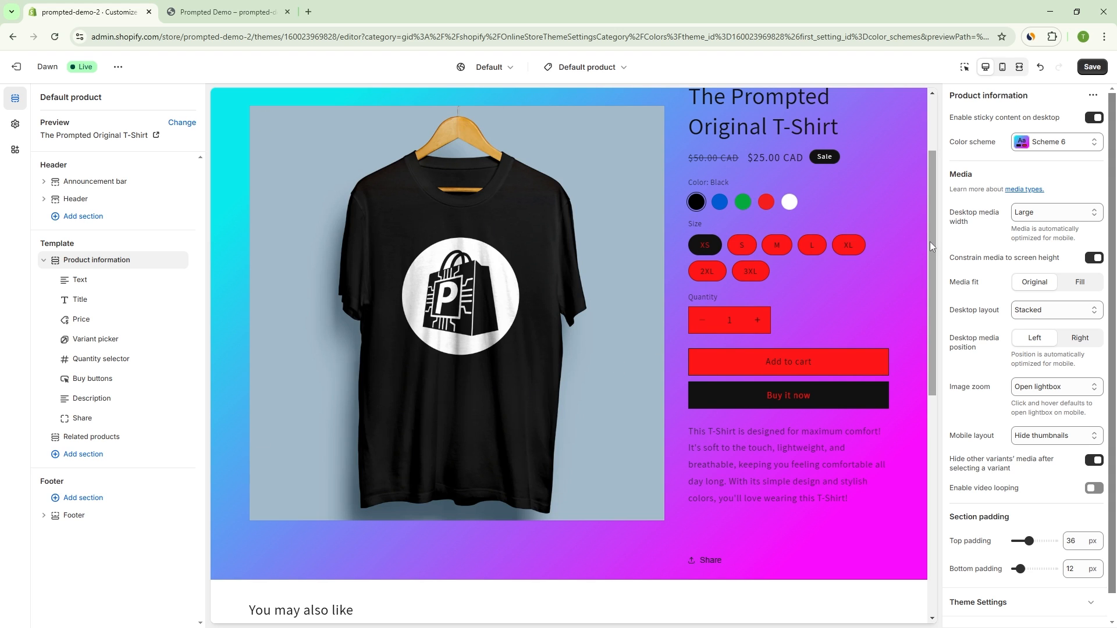
Step: Set the color scheme of the Related products section to Scheme 5 and check the product page preview
{"action": "left_click_drag", "start_coordinate": [929, 242], "coordinate": [932, 416]}
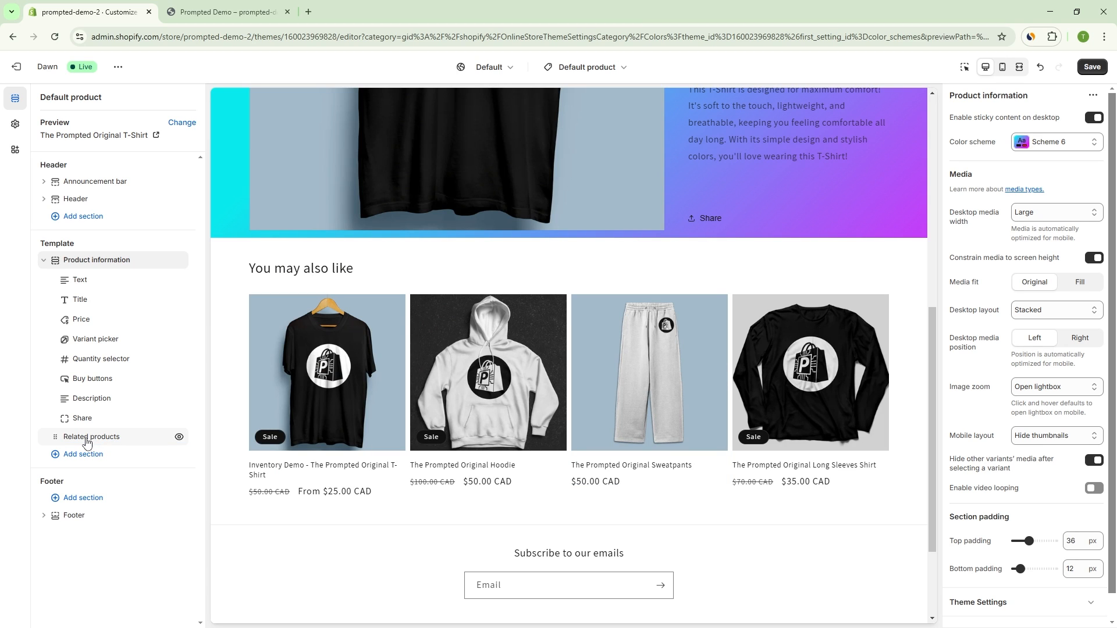
{"action": "left_click", "coordinate": [87, 441]}
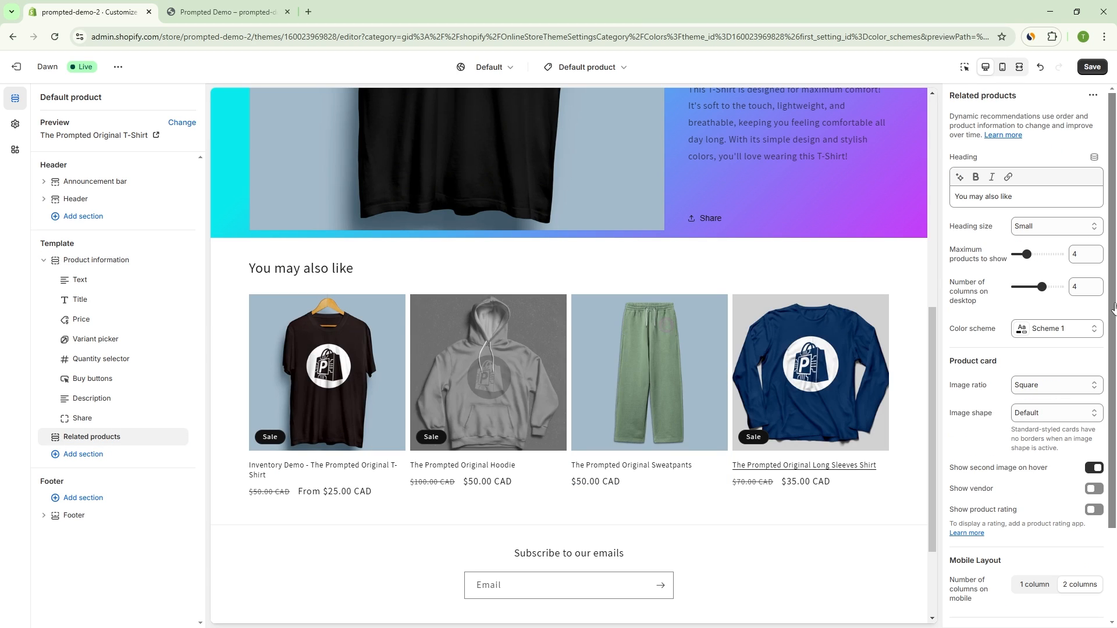
{"action": "left_click", "coordinate": [1033, 330]}
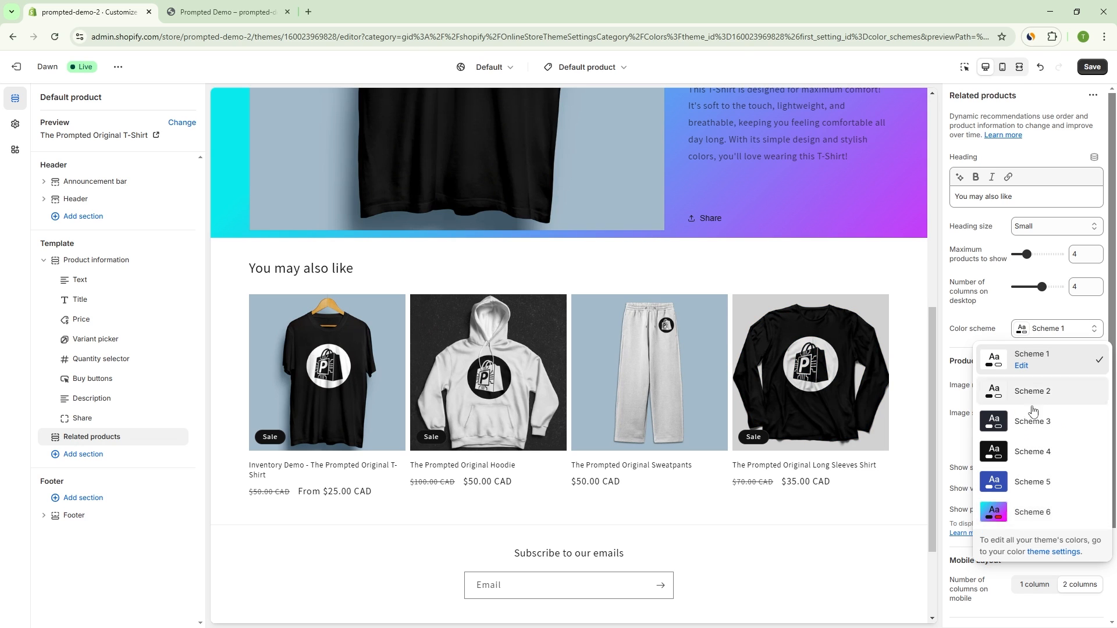
{"action": "left_click", "coordinate": [1033, 481]}
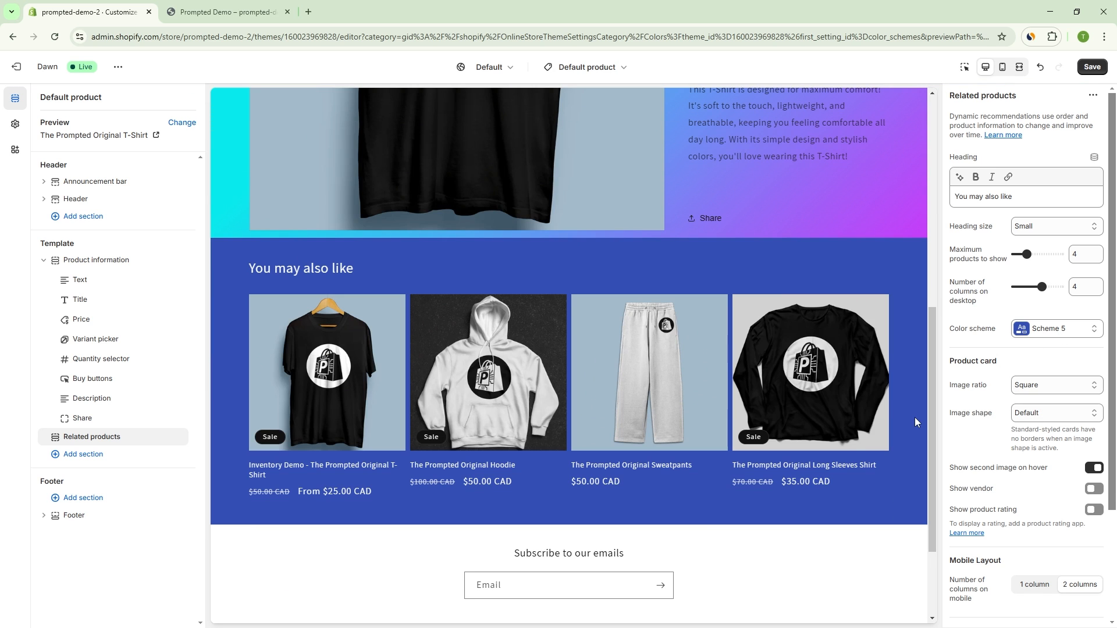
{"action": "scroll", "coordinate": [735, 224], "scroll_direction": "up", "scroll_amount": 1}
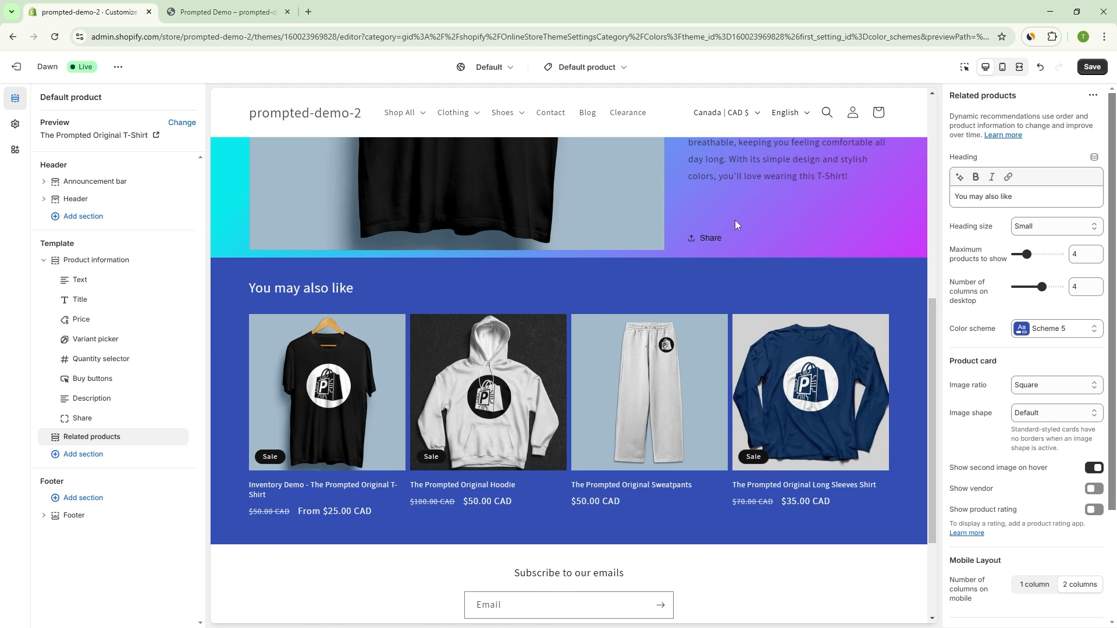
{"action": "scroll", "coordinate": [793, 358], "scroll_direction": "up", "scroll_amount": 3}
{"action": "scroll", "coordinate": [765, 306], "scroll_direction": "down", "scroll_amount": 3}
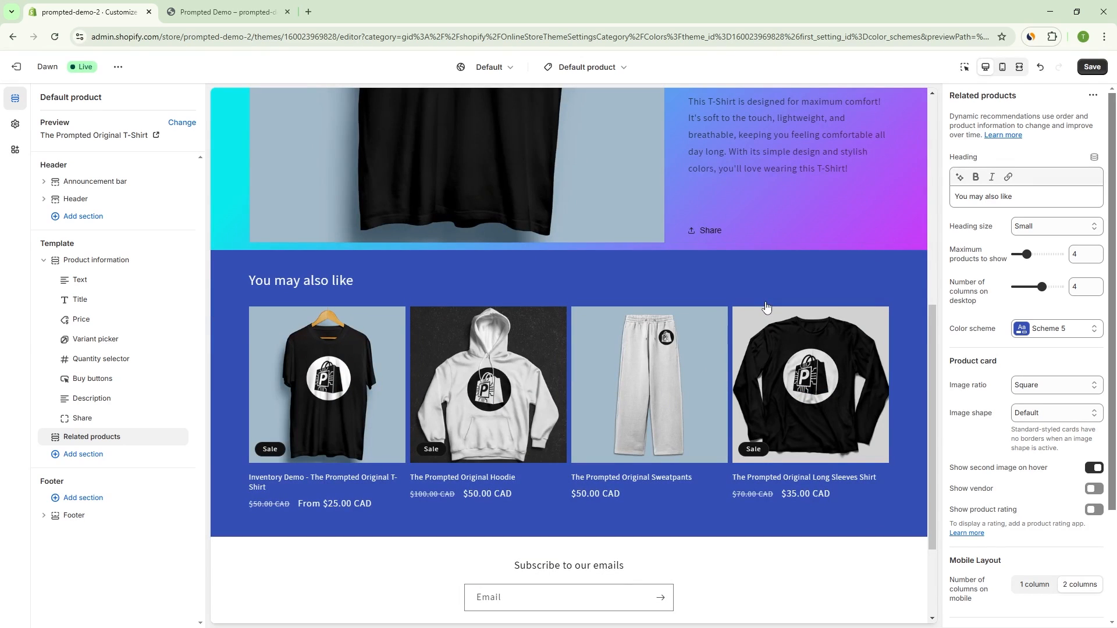
{"action": "scroll", "coordinate": [766, 308], "scroll_direction": "down", "scroll_amount": 1}
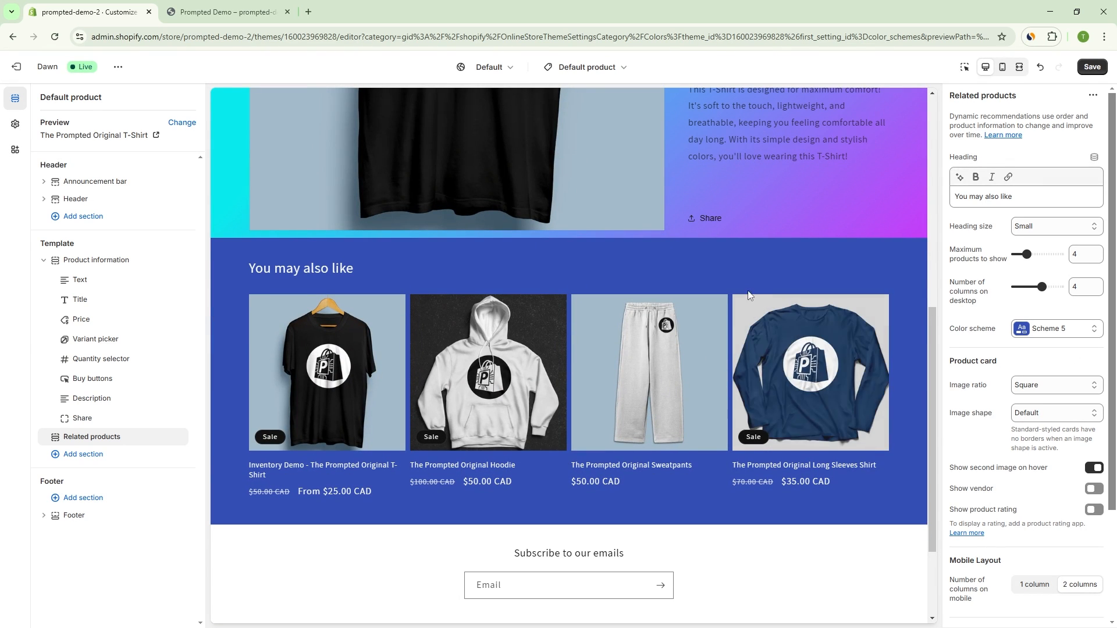
{"action": "scroll", "coordinate": [720, 287], "scroll_direction": "up", "scroll_amount": 2}
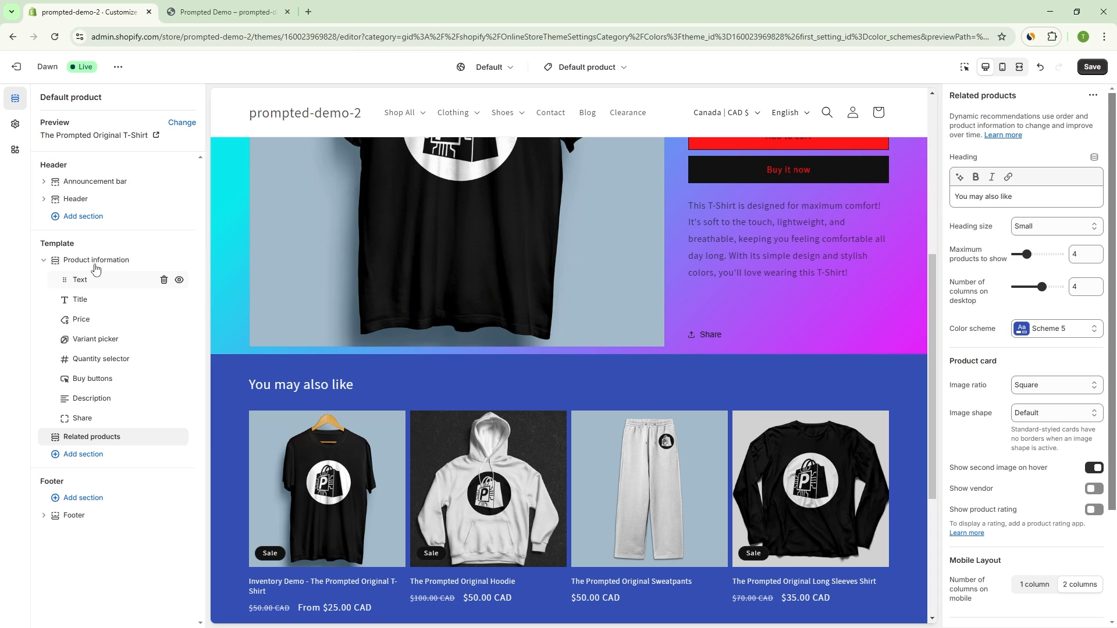
Step: Switch to the Default collection template and set the color scheme of its Product grid section to Scheme 6
{"action": "left_click", "coordinate": [582, 67]}
{"action": "left_click", "coordinate": [599, 154]}
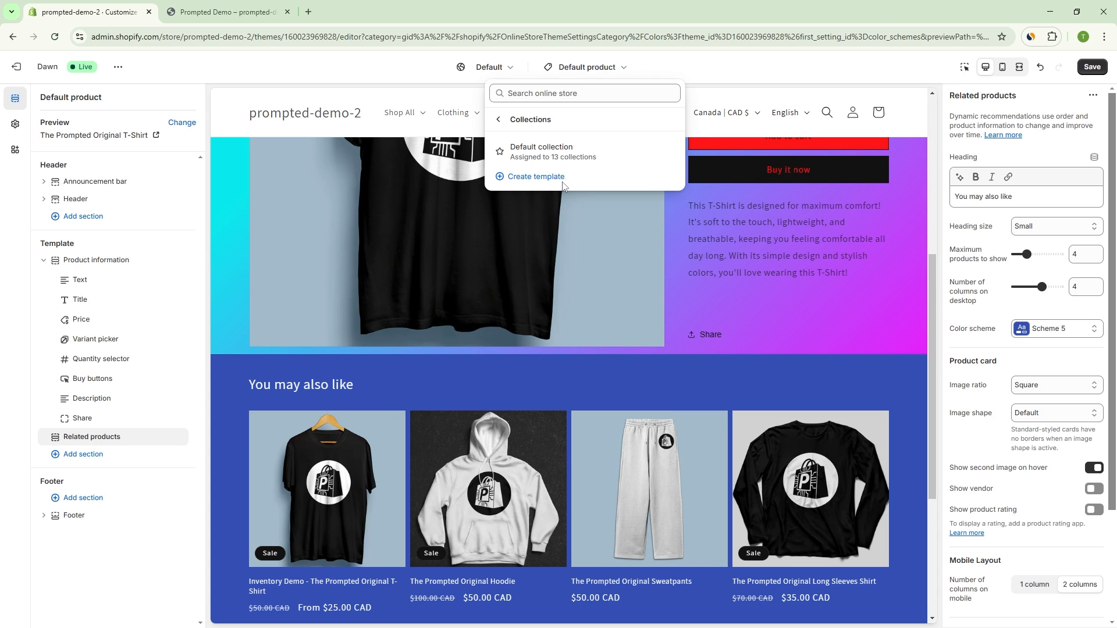
{"action": "left_click", "coordinate": [544, 151]}
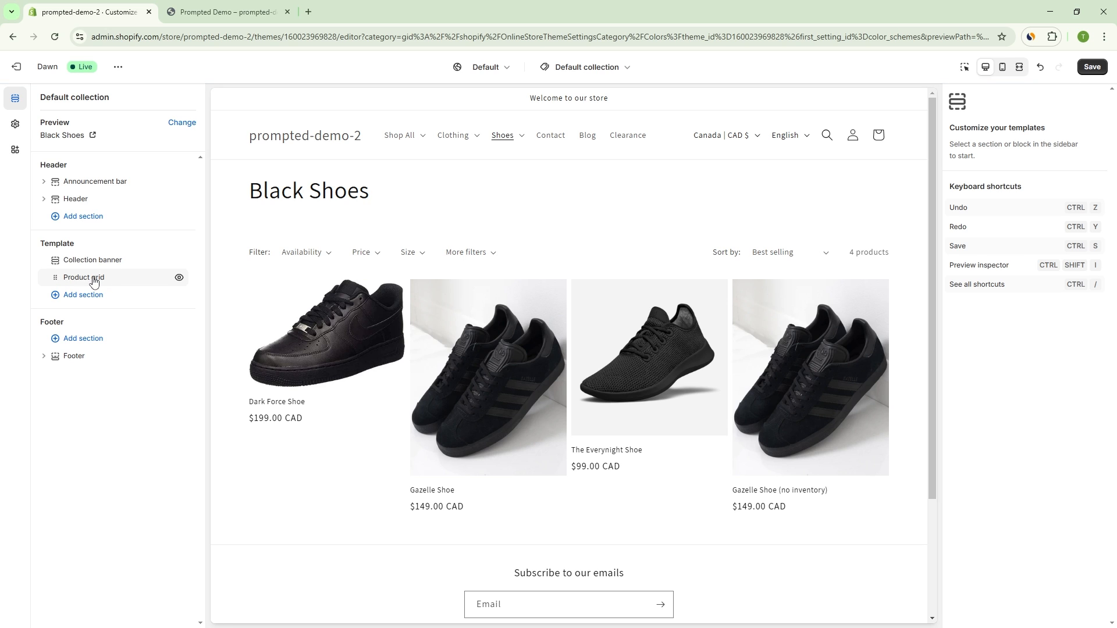
{"action": "left_click", "coordinate": [94, 282]}
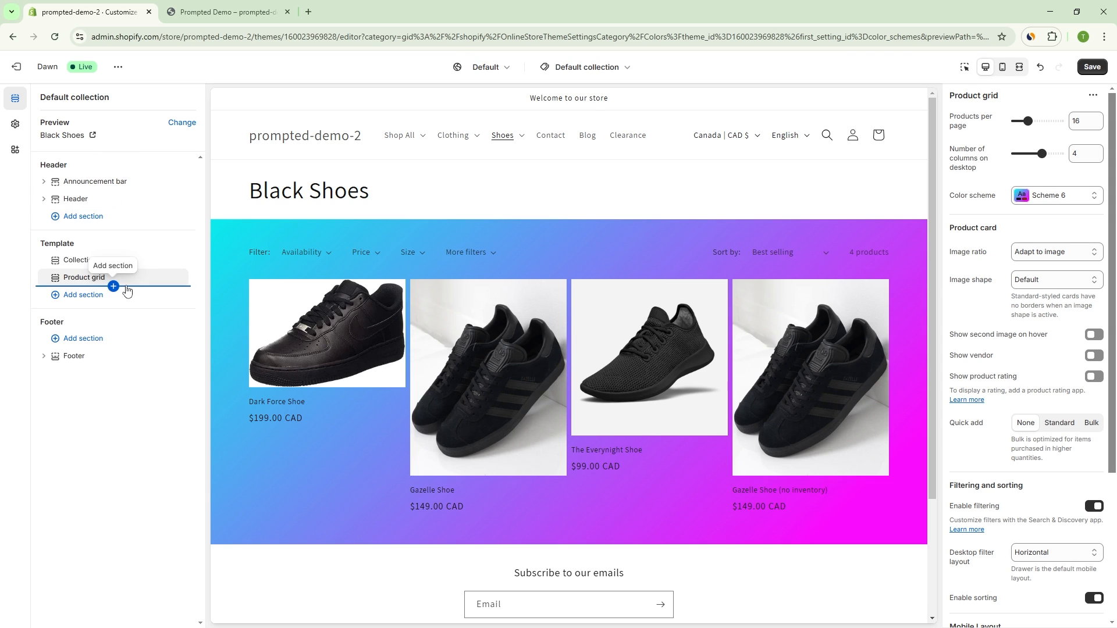
Step: Leave the Scheme 6 editor, collapse the color settings and open the Typography settings of the theme
{"action": "left_click", "coordinate": [15, 124]}
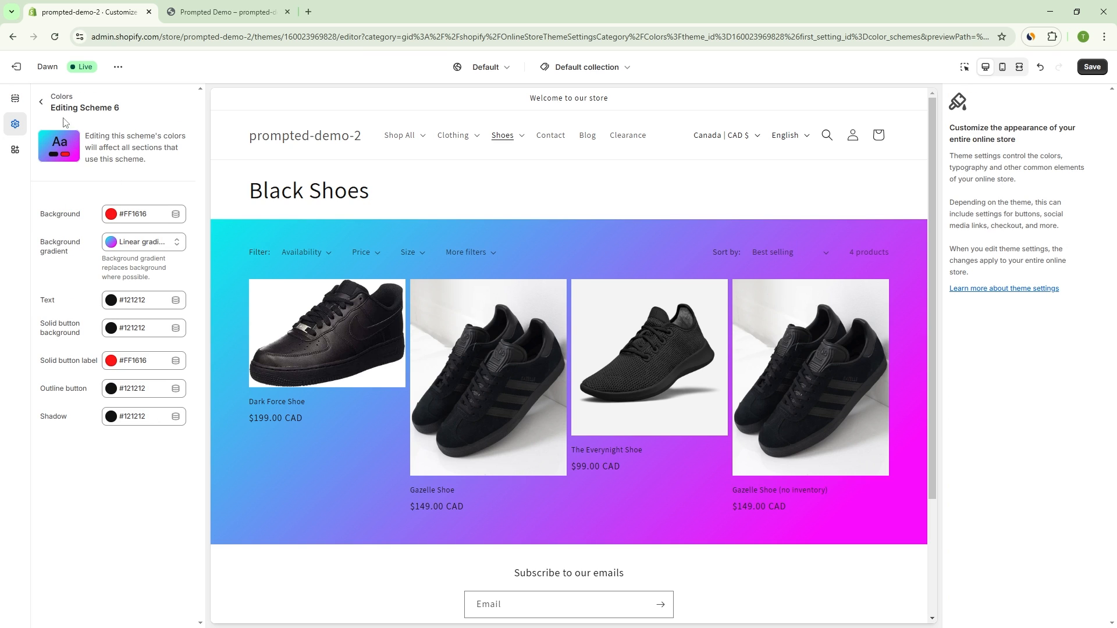
{"action": "left_click", "coordinate": [47, 109]}
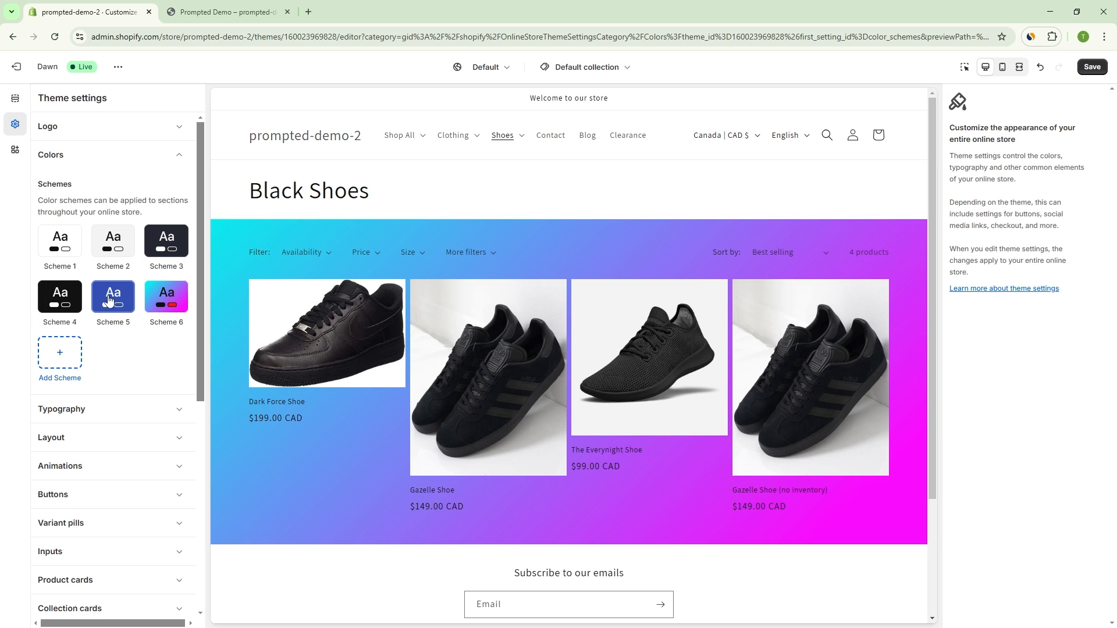
{"action": "left_click", "coordinate": [108, 143]}
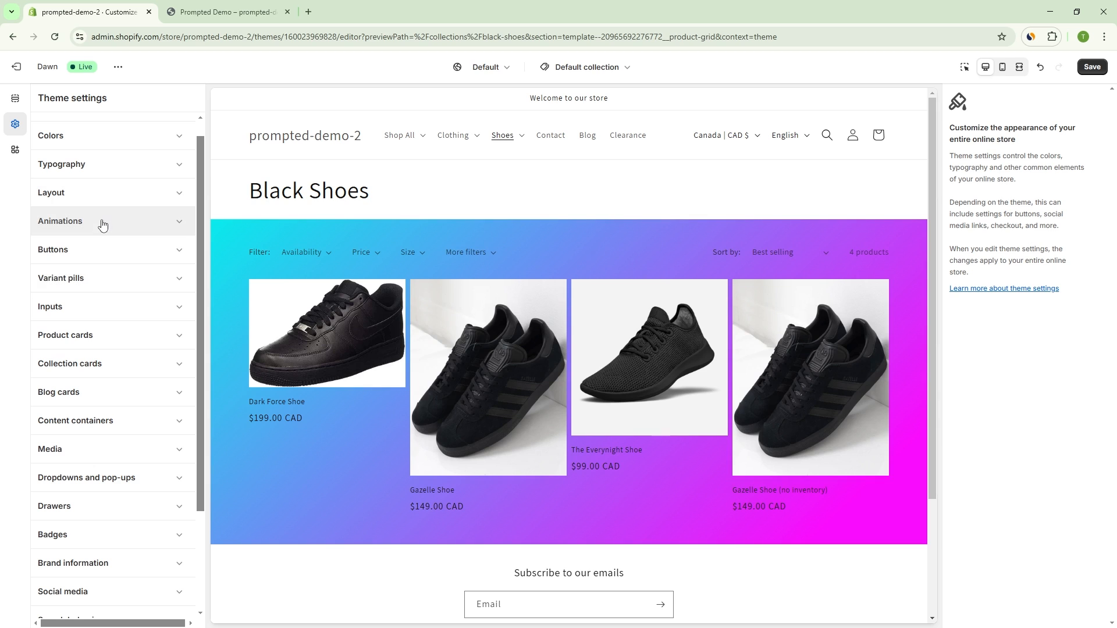
{"action": "left_click", "coordinate": [124, 170]}
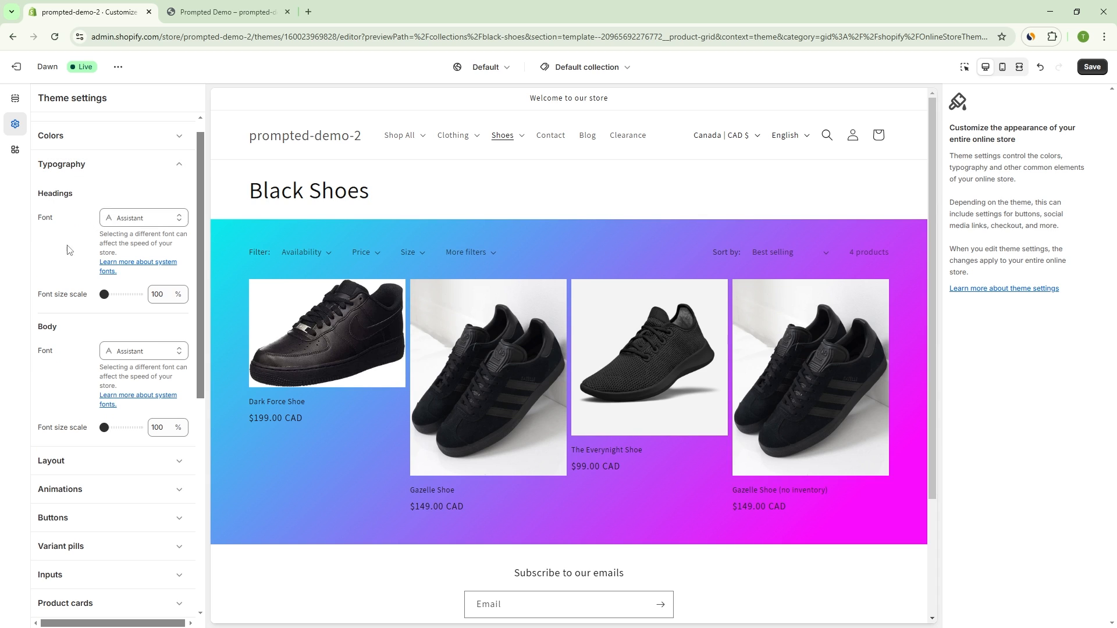
Step: Set the headings font to Armata and check the headings in the Black Shoes collection preview
{"action": "left_click", "coordinate": [137, 220]}
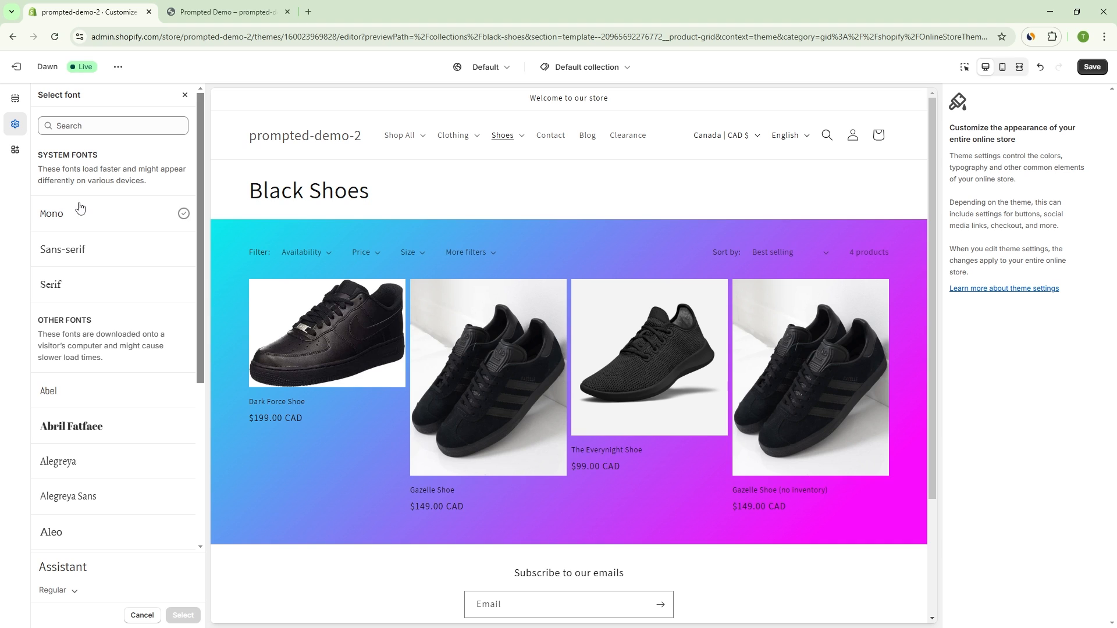
{"action": "left_click", "coordinate": [183, 96]}
{"action": "left_click", "coordinate": [140, 218]}
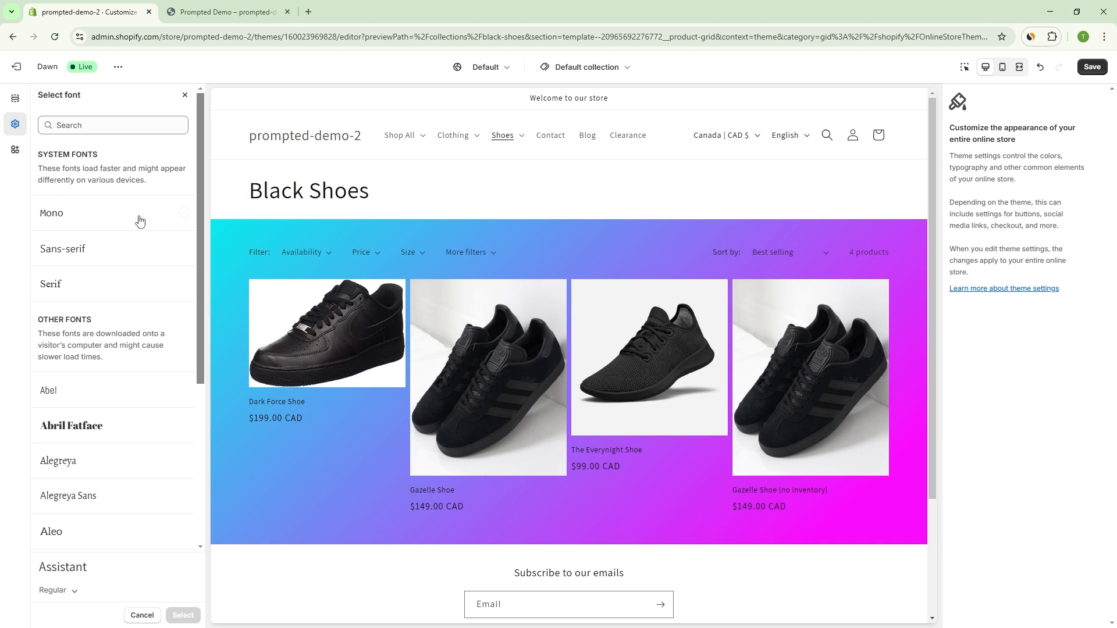
{"action": "scroll", "coordinate": [126, 256], "scroll_direction": "down", "scroll_amount": 2}
{"action": "scroll", "coordinate": [121, 257], "scroll_direction": "down", "scroll_amount": 7}
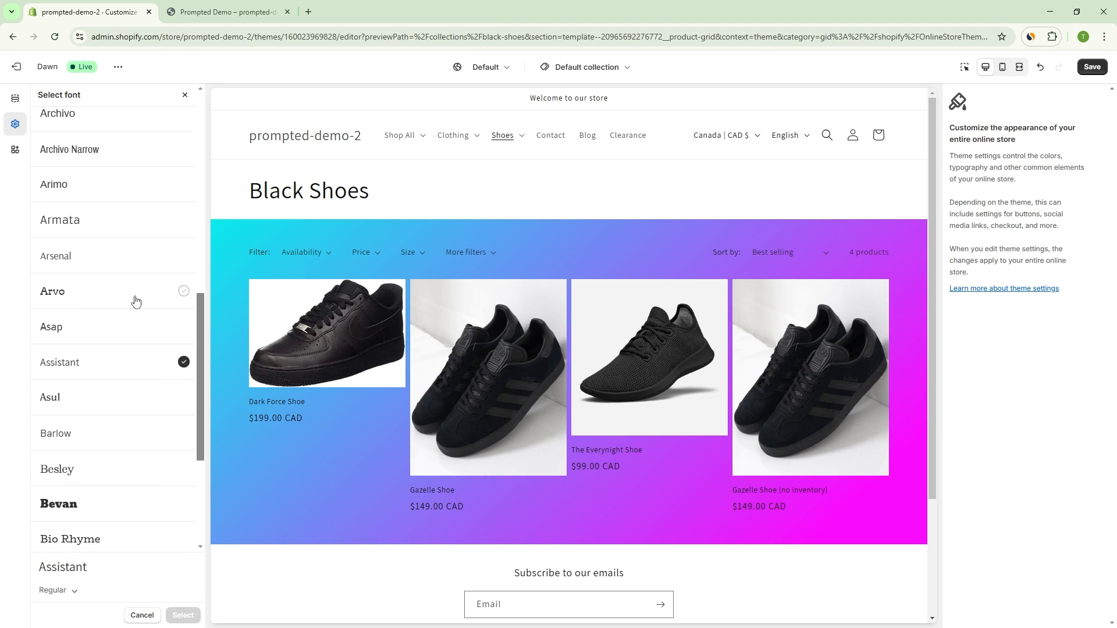
{"action": "scroll", "coordinate": [93, 261], "scroll_direction": "up", "scroll_amount": 1}
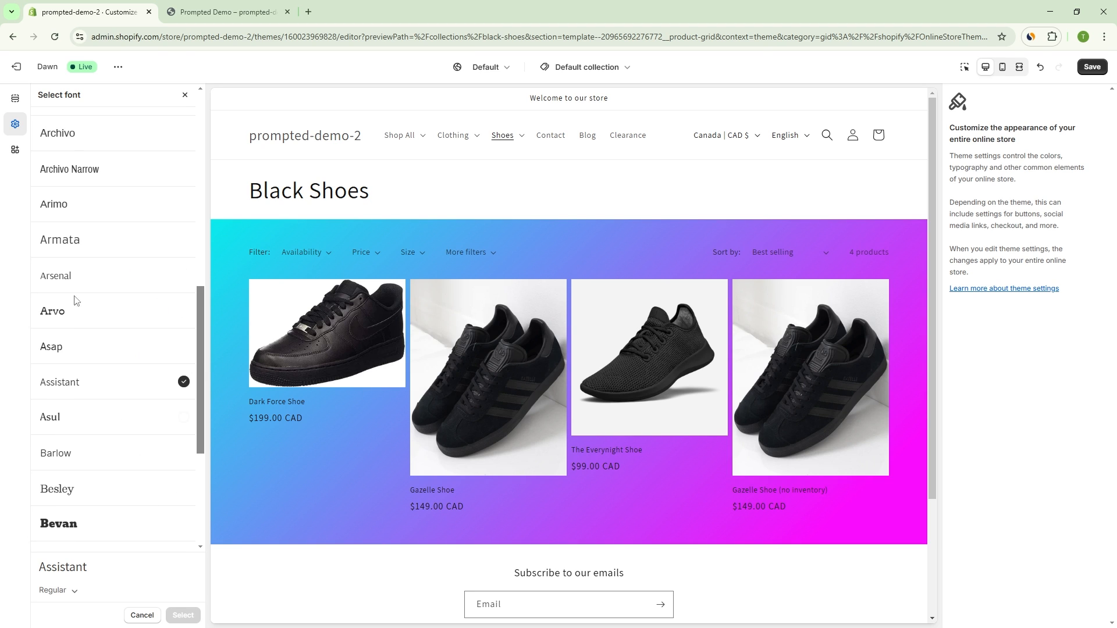
{"action": "left_click", "coordinate": [70, 241]}
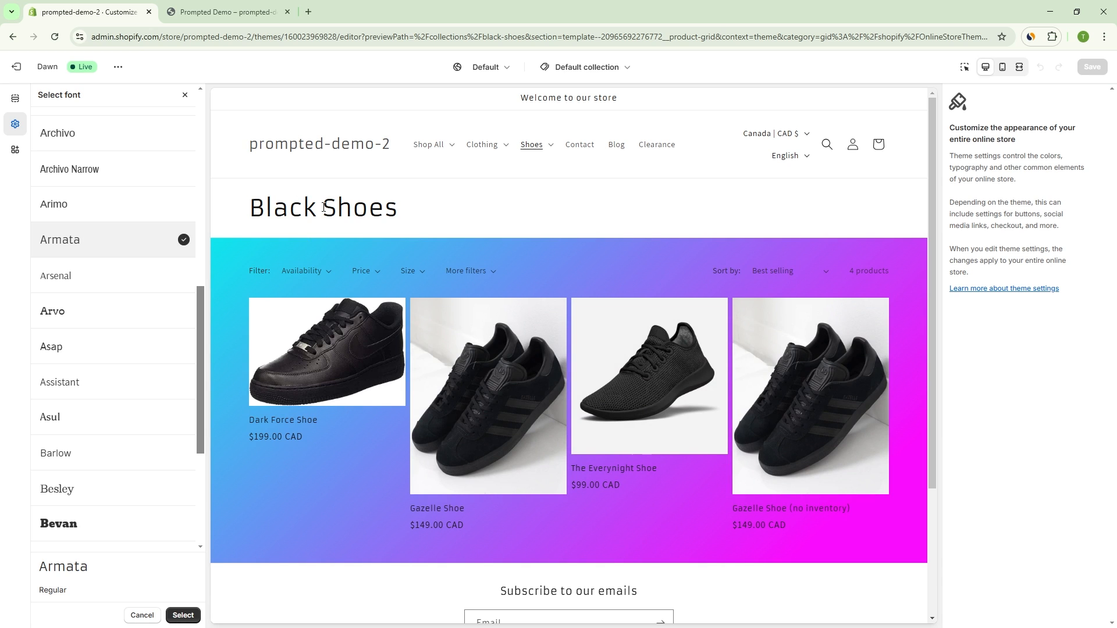
{"action": "left_click_drag", "start_coordinate": [202, 308], "coordinate": [189, 127]}
{"action": "scroll", "coordinate": [166, 139], "scroll_direction": "up", "scroll_amount": 1}
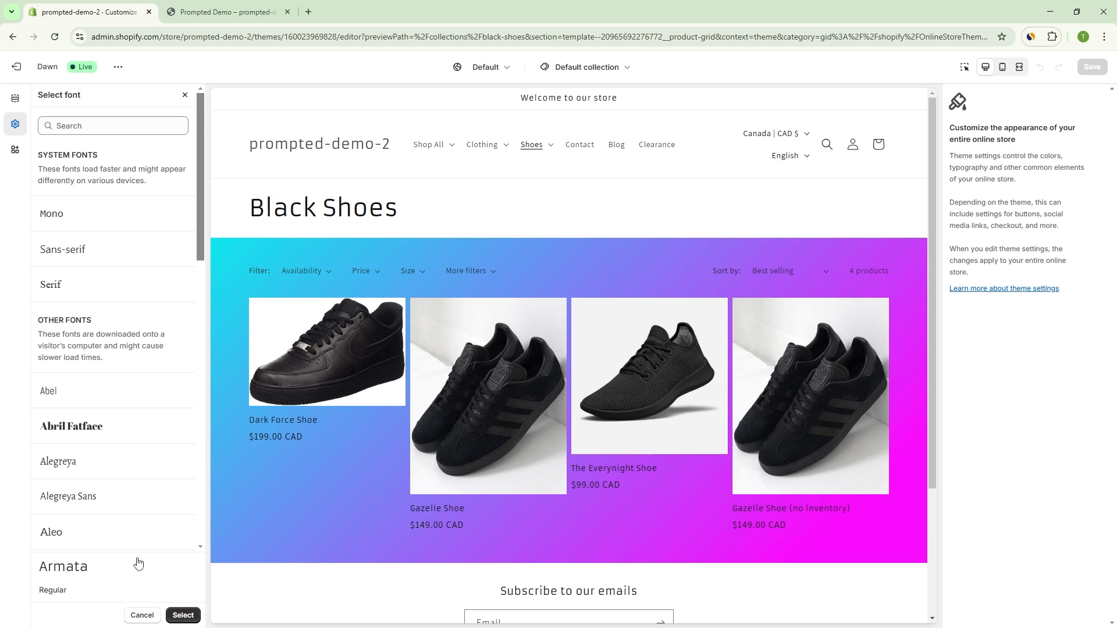
{"action": "left_click", "coordinate": [182, 615]}
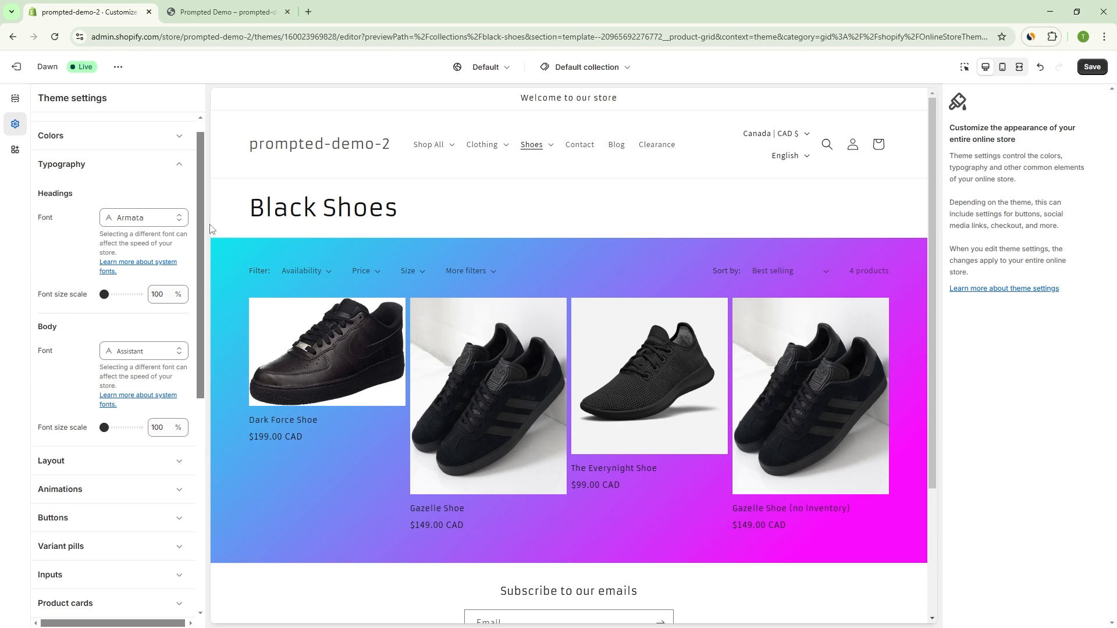
{"action": "left_click_drag", "start_coordinate": [255, 216], "coordinate": [395, 201]}
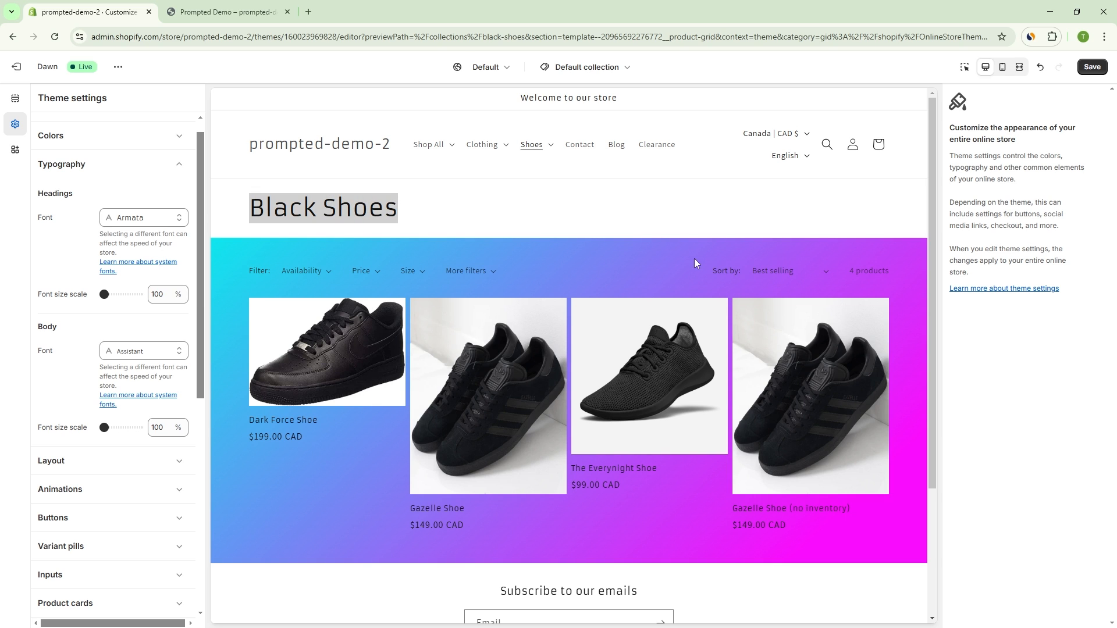
{"action": "scroll", "coordinate": [577, 462], "scroll_direction": "down", "scroll_amount": 1}
{"action": "scroll", "coordinate": [576, 459], "scroll_direction": "down", "scroll_amount": 1}
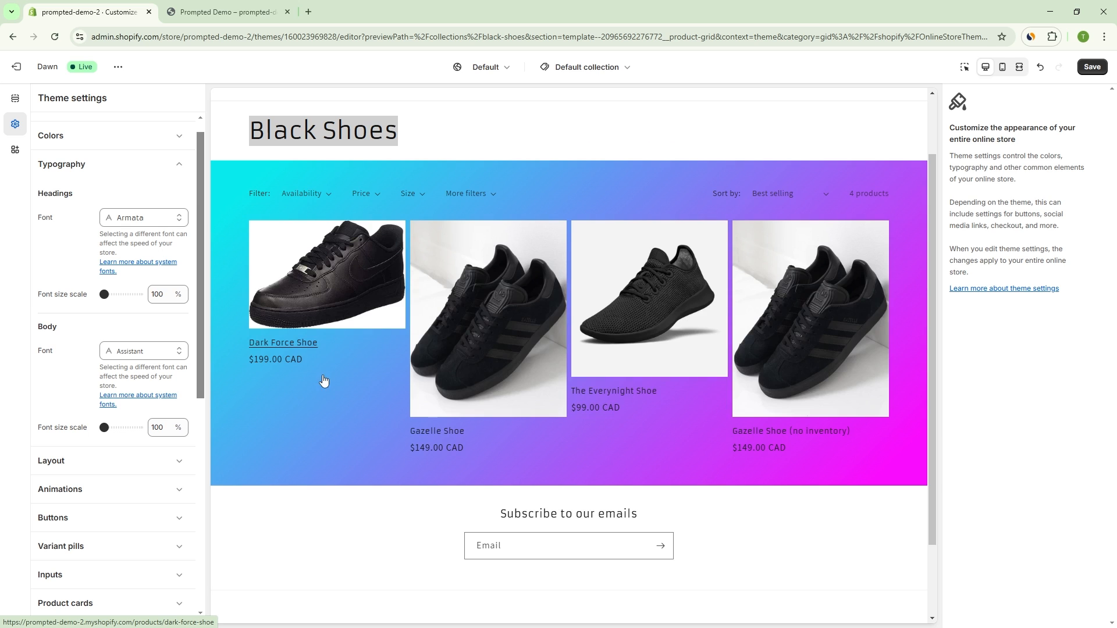
{"action": "scroll", "coordinate": [354, 175], "scroll_direction": "up", "scroll_amount": 1}
{"action": "scroll", "coordinate": [550, 199], "scroll_direction": "up", "scroll_amount": 1}
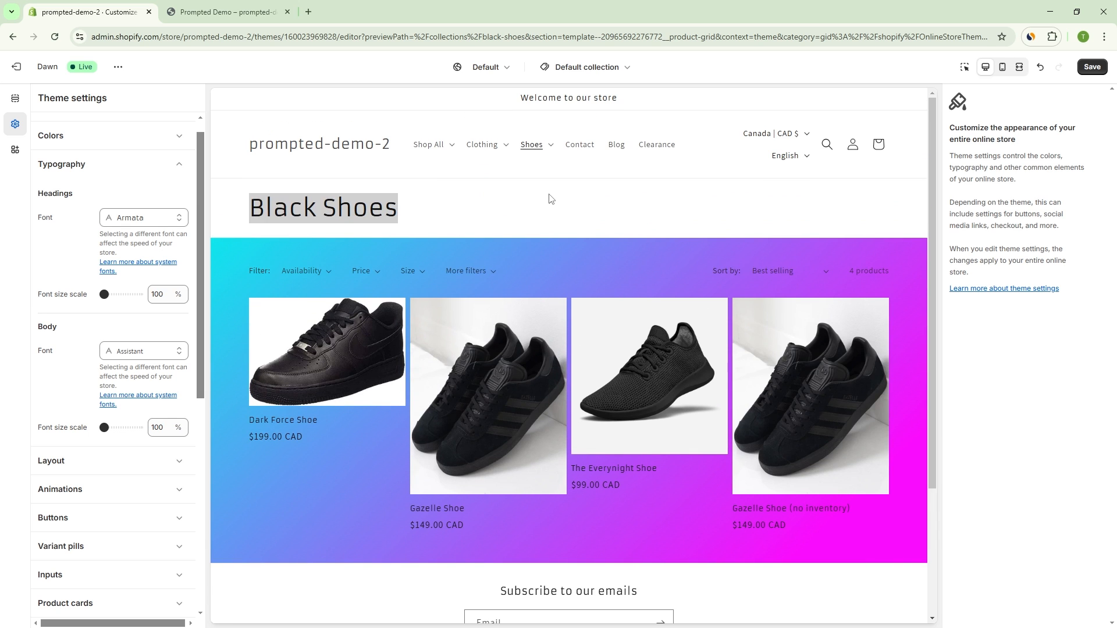
Step: Open the body font selection and switch to the Default product template to examine its title and description text
{"action": "left_click", "coordinate": [169, 357]}
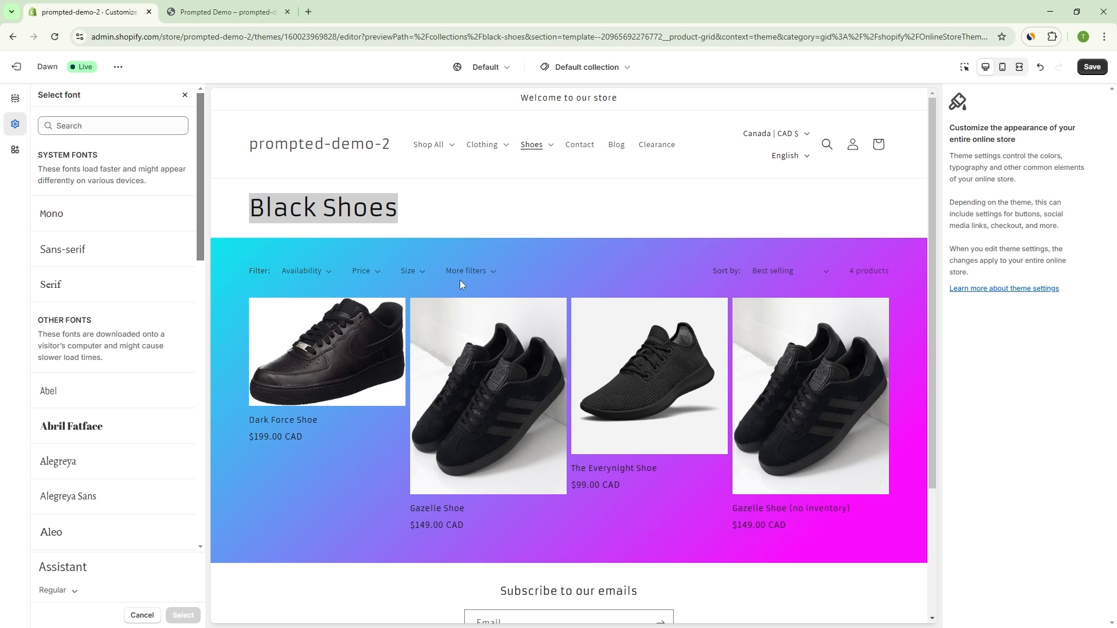
{"action": "left_click", "coordinate": [588, 68]}
{"action": "left_click", "coordinate": [558, 131]}
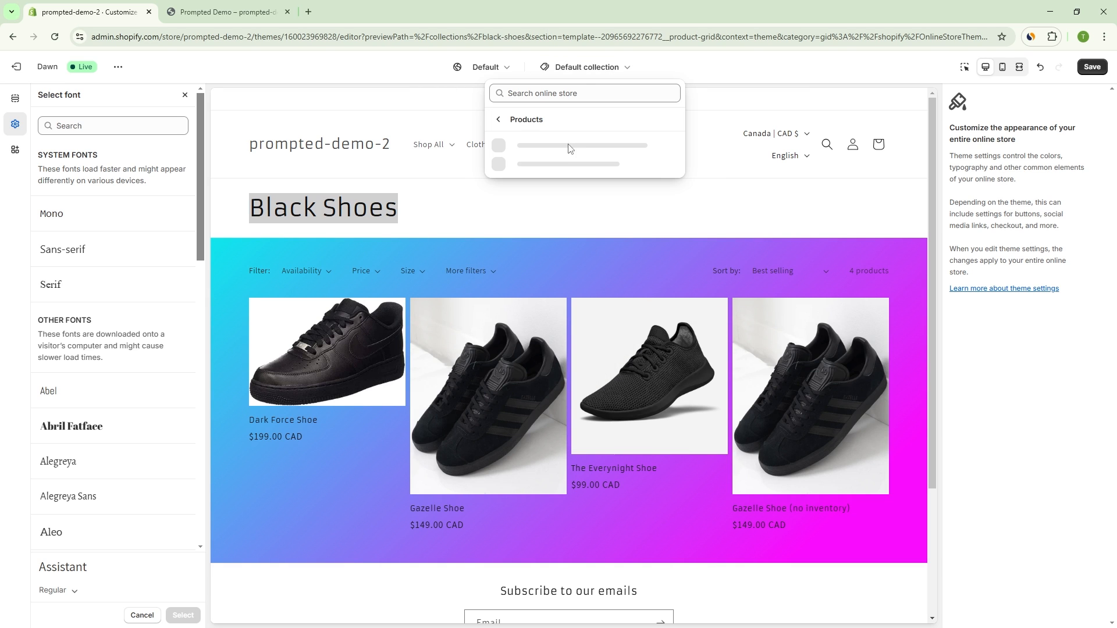
{"action": "left_click", "coordinate": [563, 163]}
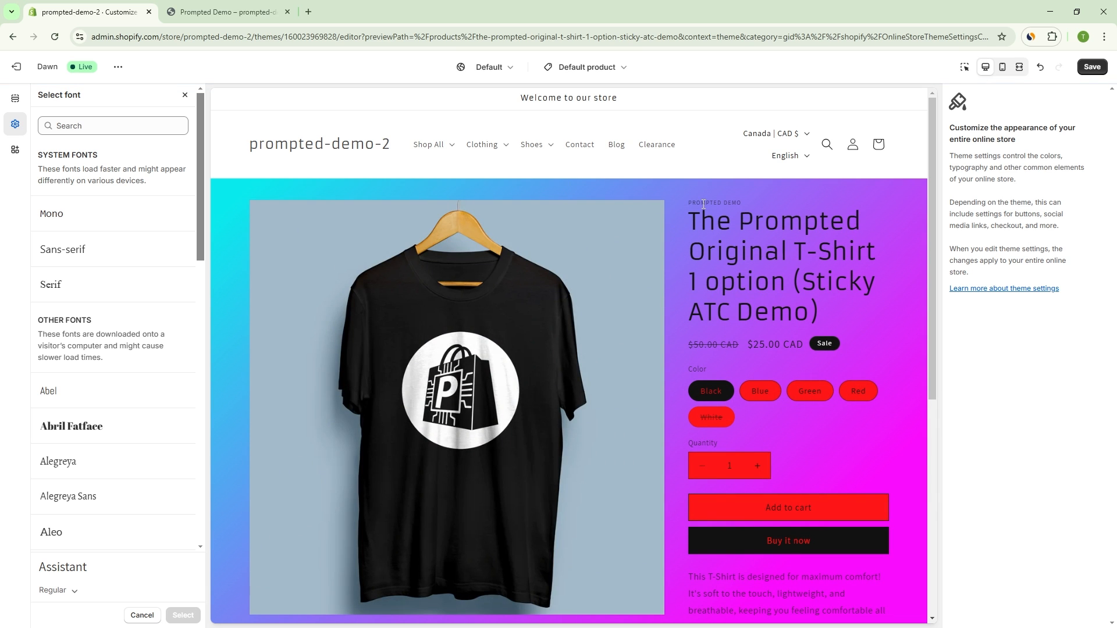
{"action": "left_click_drag", "start_coordinate": [708, 214], "coordinate": [779, 251]}
{"action": "scroll", "coordinate": [756, 290], "scroll_direction": "down", "scroll_amount": 3}
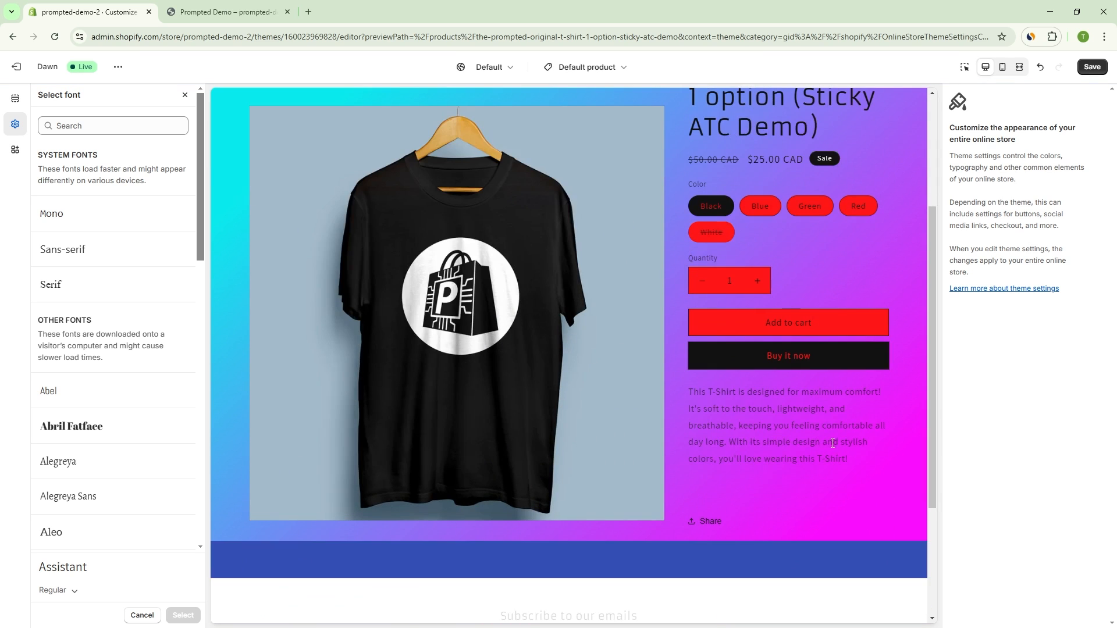
{"action": "left_click_drag", "start_coordinate": [706, 392], "coordinate": [842, 459]}
{"action": "scroll", "coordinate": [834, 424], "scroll_direction": "down", "scroll_amount": 4}
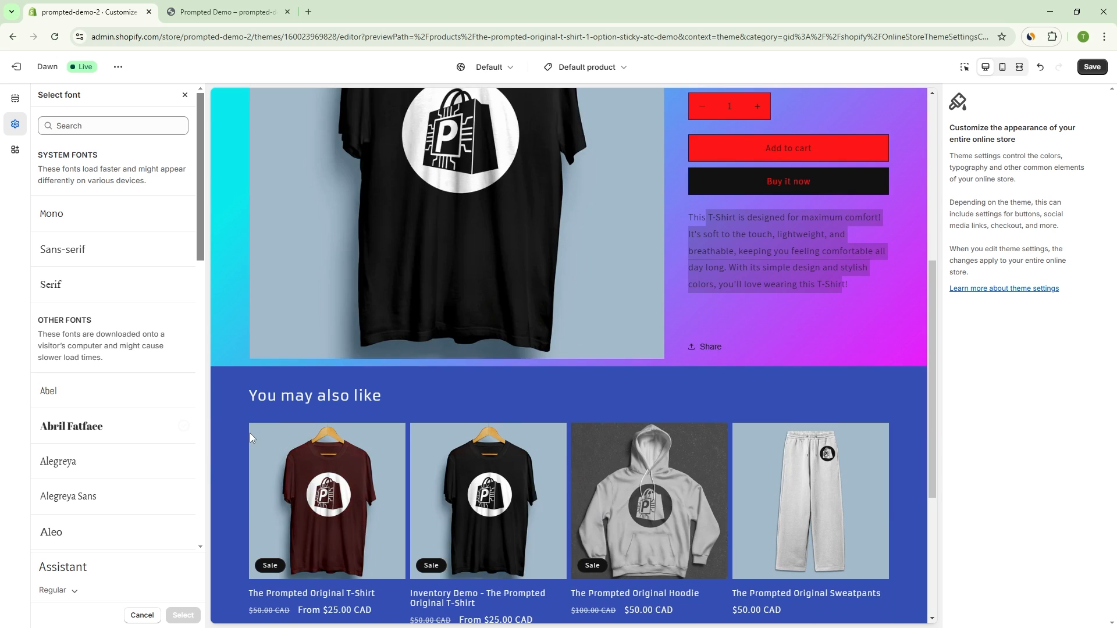
Step: Set the body font to Kaushan Script and check the text throughout the product page preview
{"action": "scroll", "coordinate": [393, 431], "scroll_direction": "down", "scroll_amount": 1}
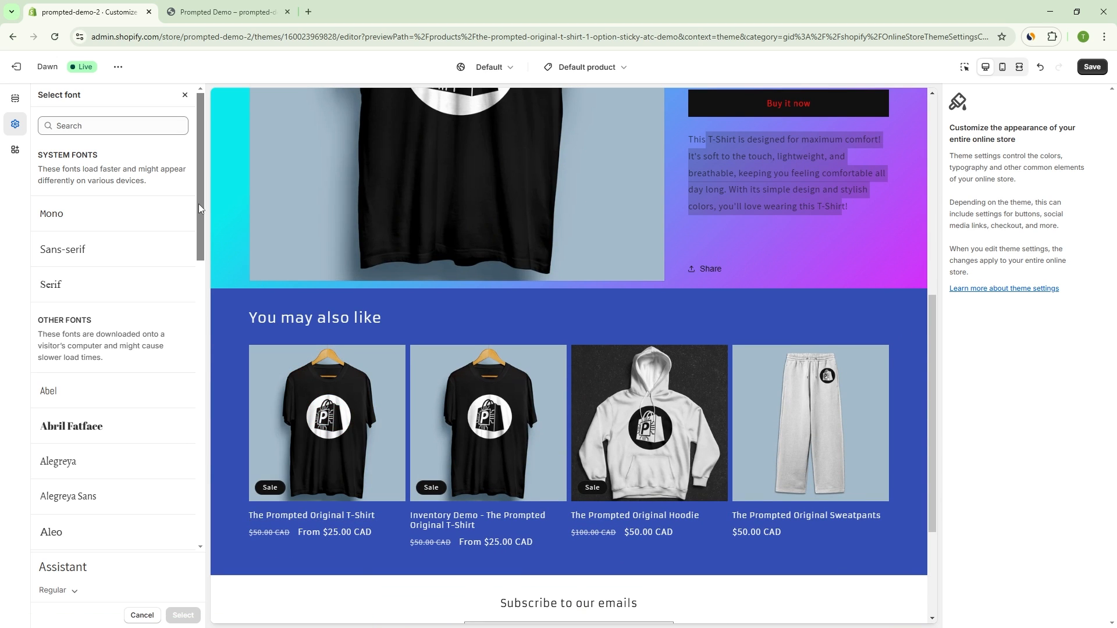
{"action": "left_click_drag", "start_coordinate": [200, 114], "coordinate": [346, 340]}
{"action": "left_click_drag", "start_coordinate": [200, 180], "coordinate": [218, 504]}
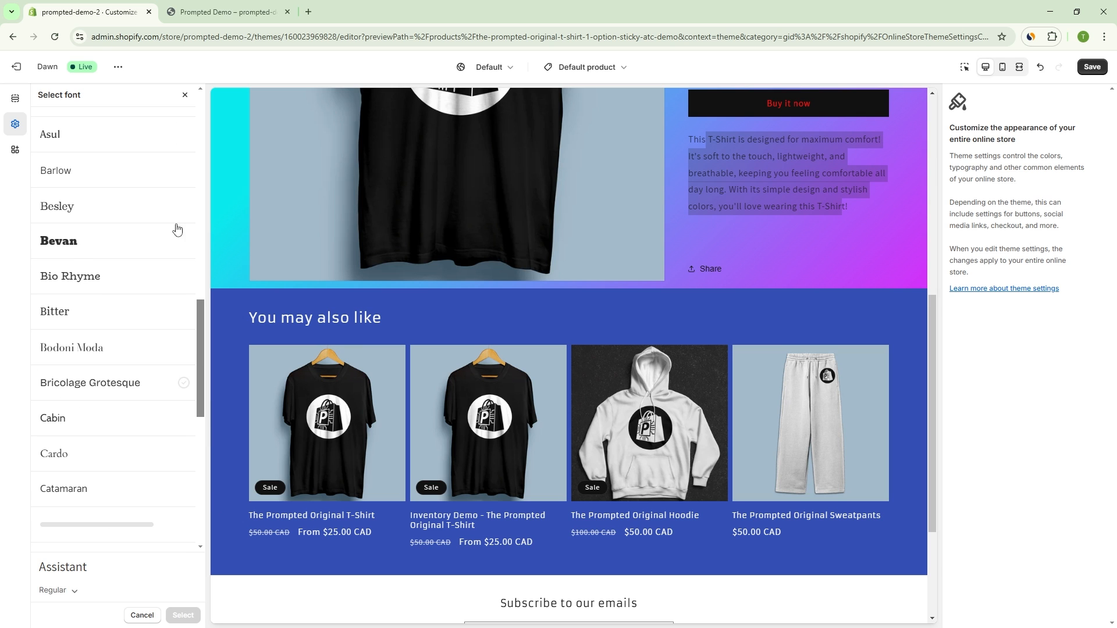
{"action": "left_click_drag", "start_coordinate": [202, 363], "coordinate": [213, 572]}
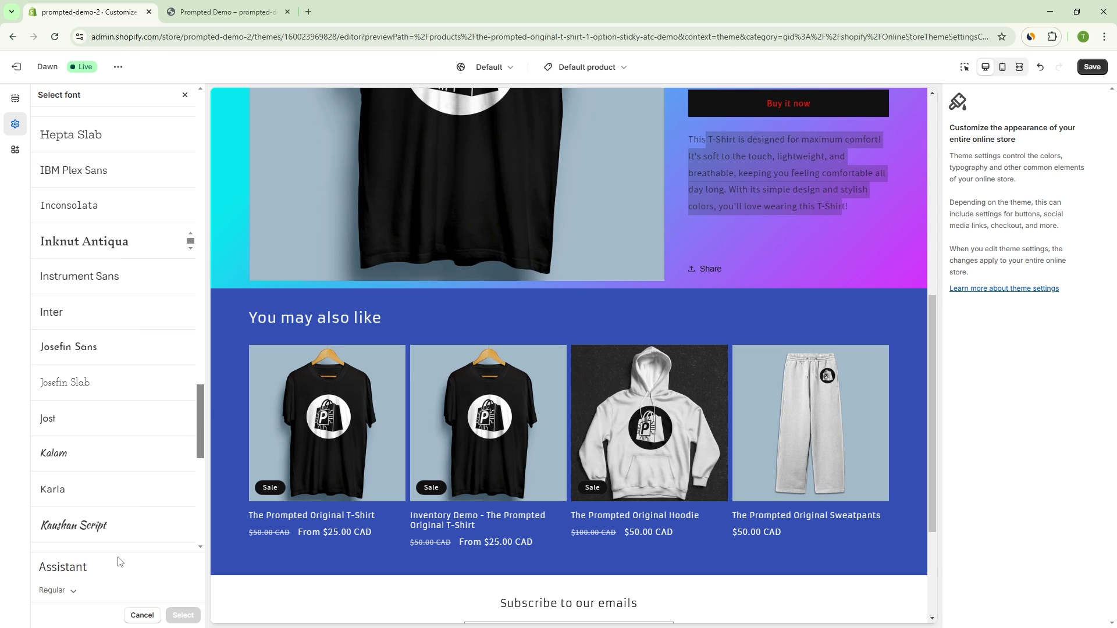
{"action": "left_click", "coordinate": [99, 531]}
{"action": "left_click", "coordinate": [182, 615]}
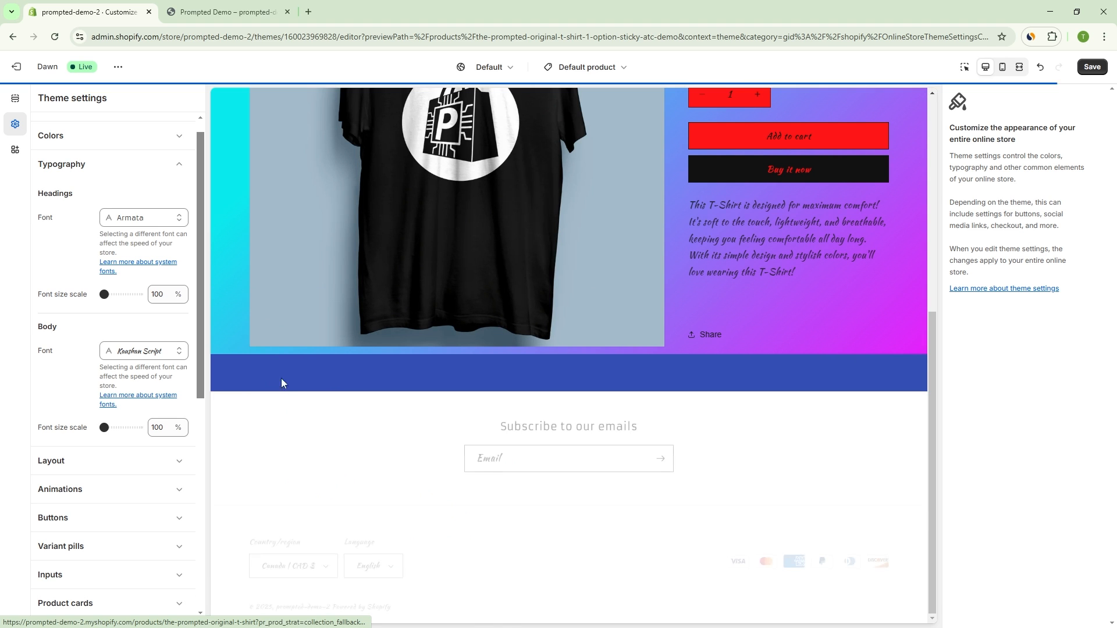
{"action": "scroll", "coordinate": [804, 267], "scroll_direction": "down", "scroll_amount": 3}
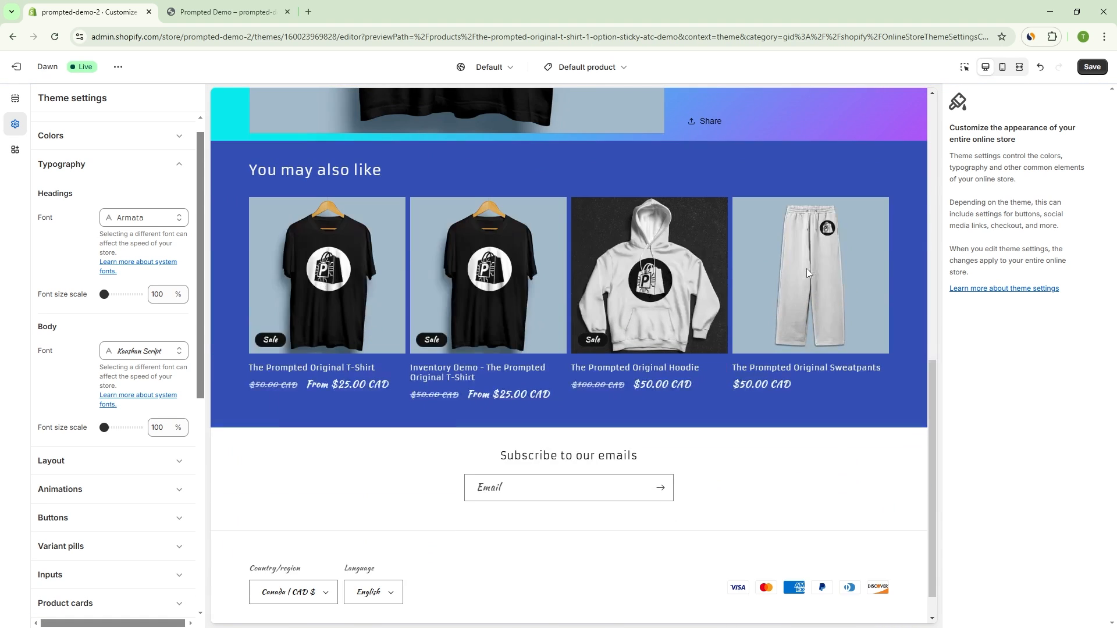
{"action": "scroll", "coordinate": [809, 277], "scroll_direction": "up", "scroll_amount": 4}
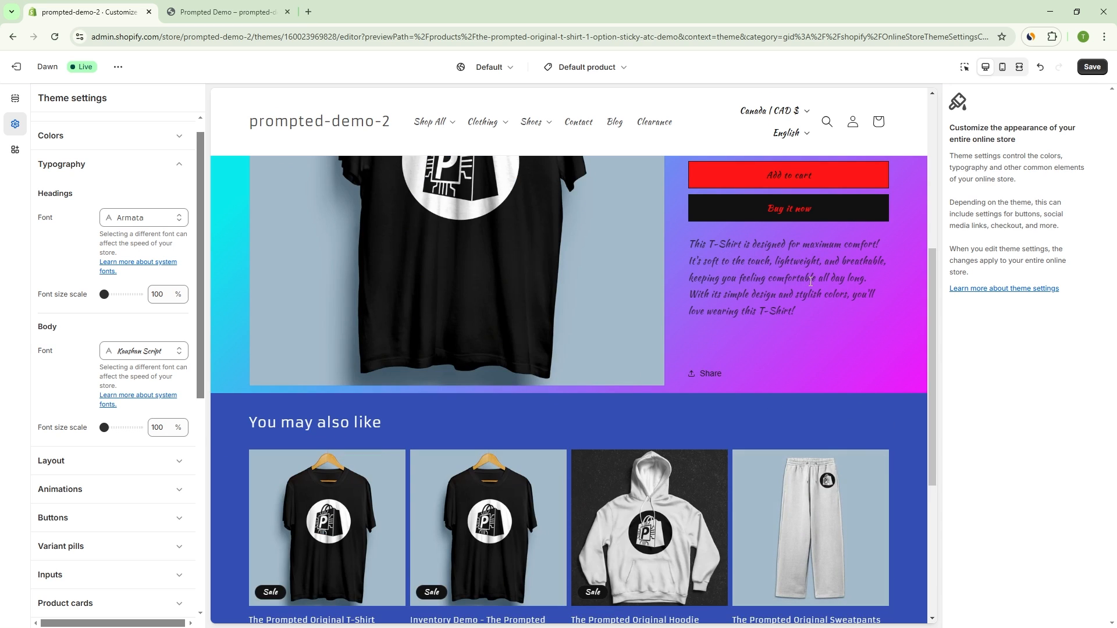
{"action": "scroll", "coordinate": [808, 271], "scroll_direction": "up", "scroll_amount": 5}
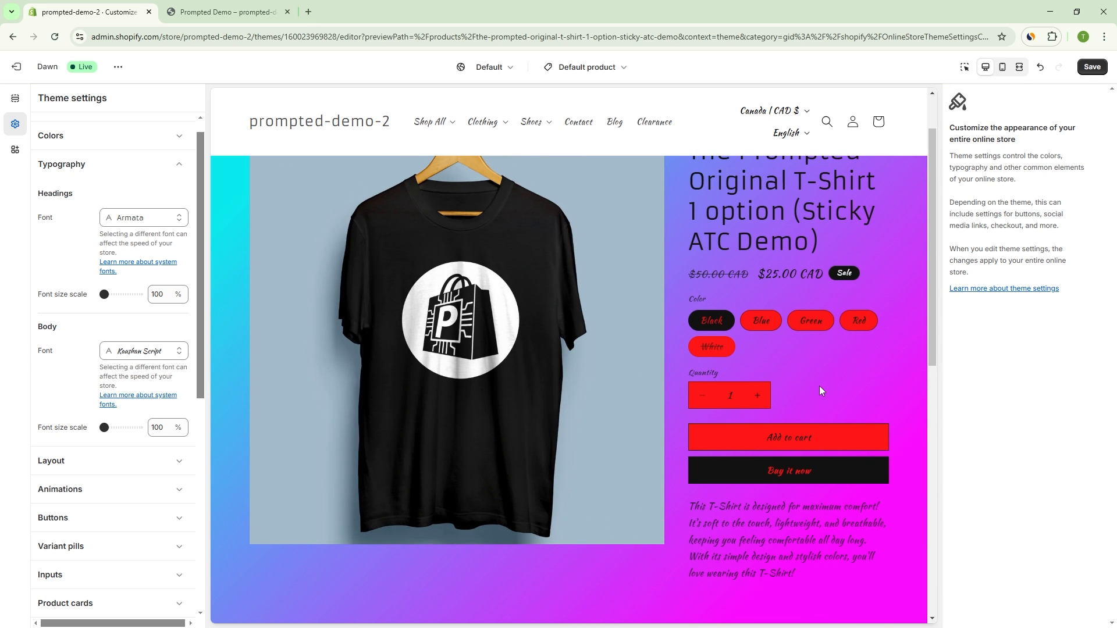
{"action": "scroll", "coordinate": [820, 325], "scroll_direction": "up", "scroll_amount": 2}
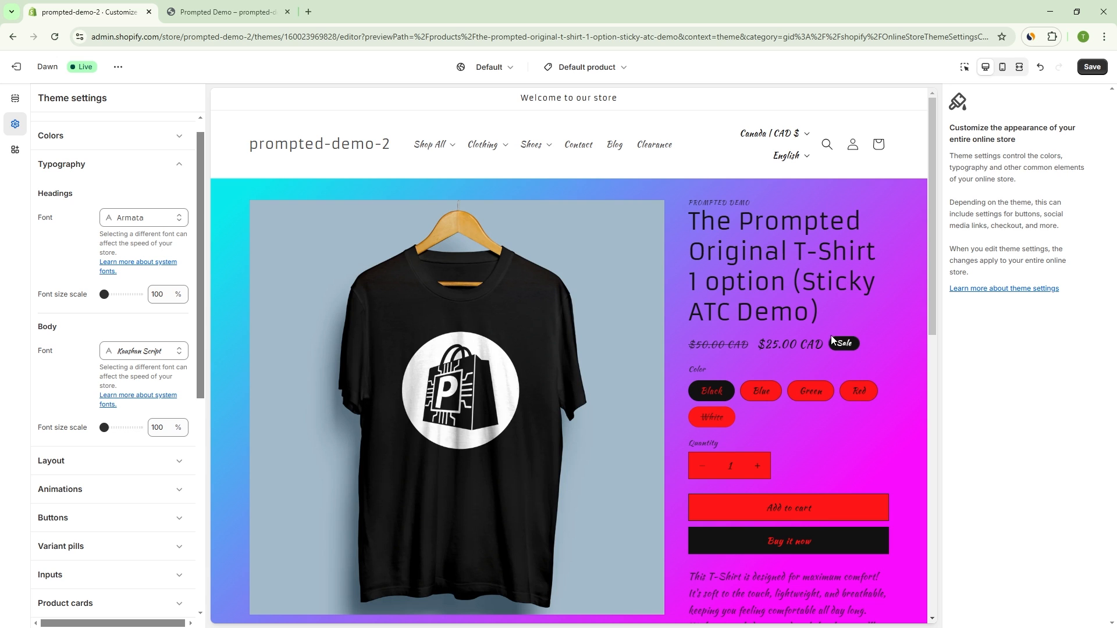
{"action": "left_click_drag", "start_coordinate": [929, 224], "coordinate": [932, 258]}
Step: Reopen the body font selection and reload the theme editor, discarding the unsaved changes
{"action": "left_click", "coordinate": [143, 349]}
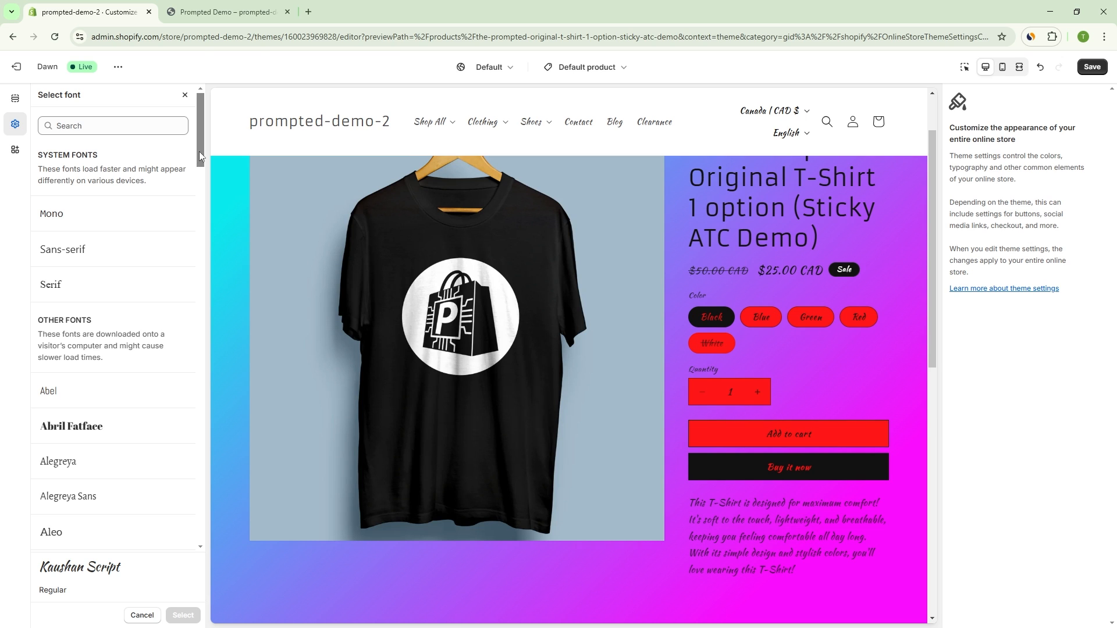
{"action": "left_click_drag", "start_coordinate": [202, 139], "coordinate": [201, 137]}
{"action": "left_click", "coordinate": [55, 37]}
{"action": "left_click", "coordinate": [609, 110]}
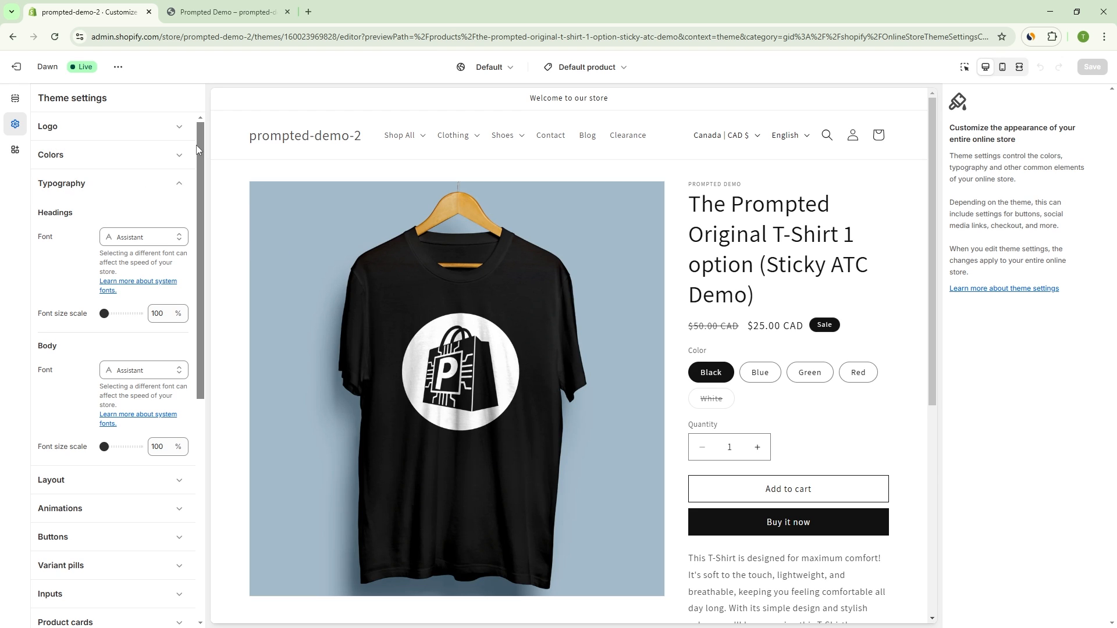
Step: Open the Layout settings of the theme and review the page width, section spacing and grid options against the product page
{"action": "left_click_drag", "start_coordinate": [199, 146], "coordinate": [198, 153]}
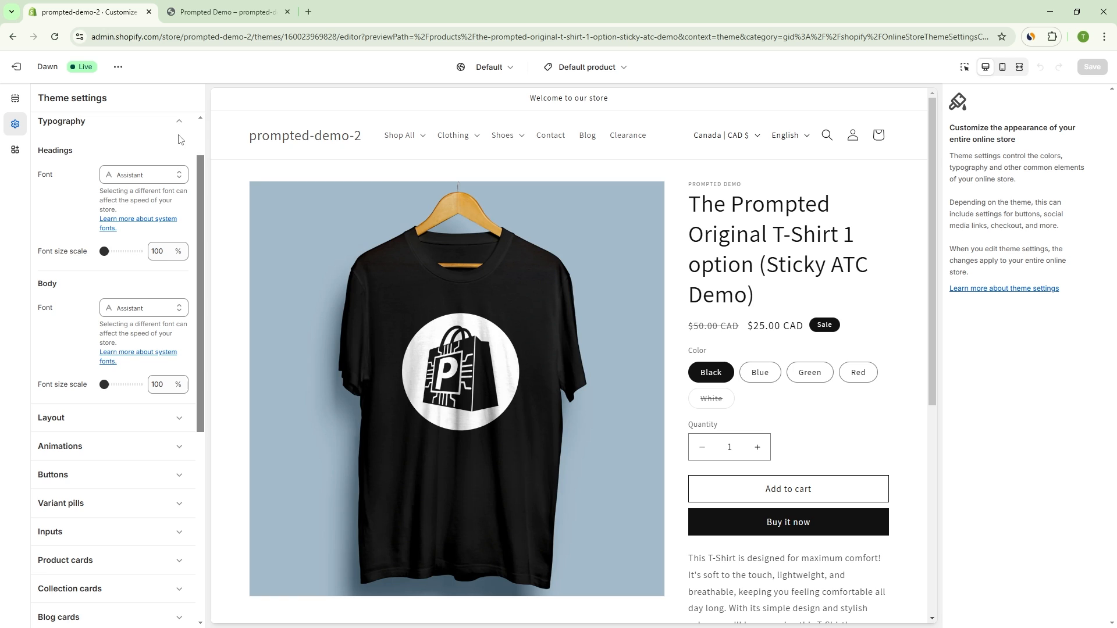
{"action": "scroll", "coordinate": [140, 308], "scroll_direction": "down", "scroll_amount": 2}
{"action": "left_click", "coordinate": [131, 318]}
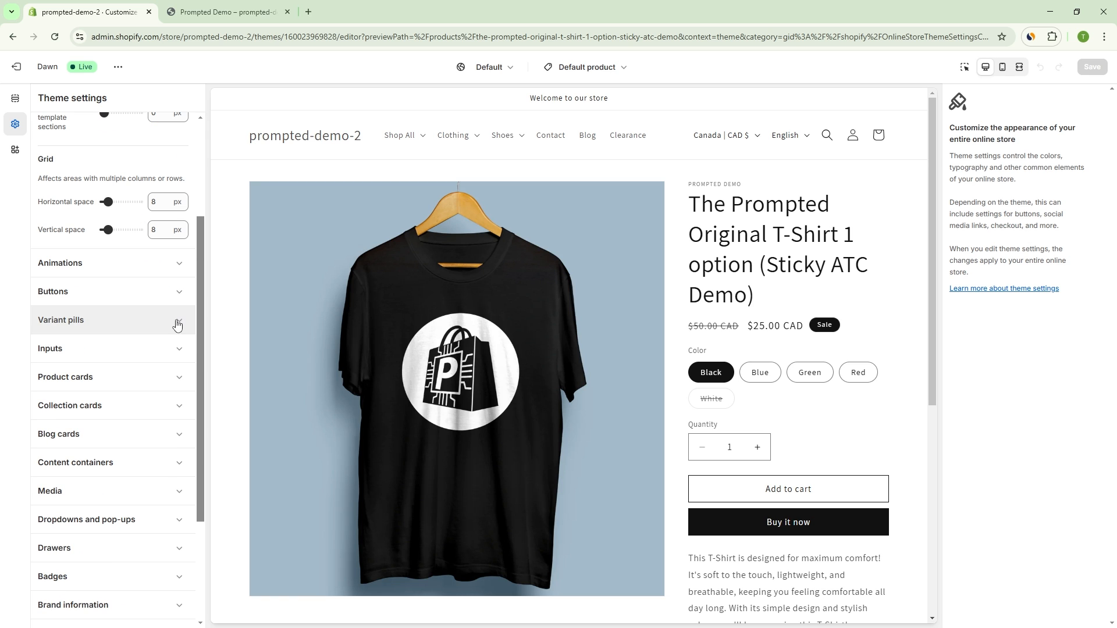
{"action": "scroll", "coordinate": [143, 261], "scroll_direction": "up", "scroll_amount": 3}
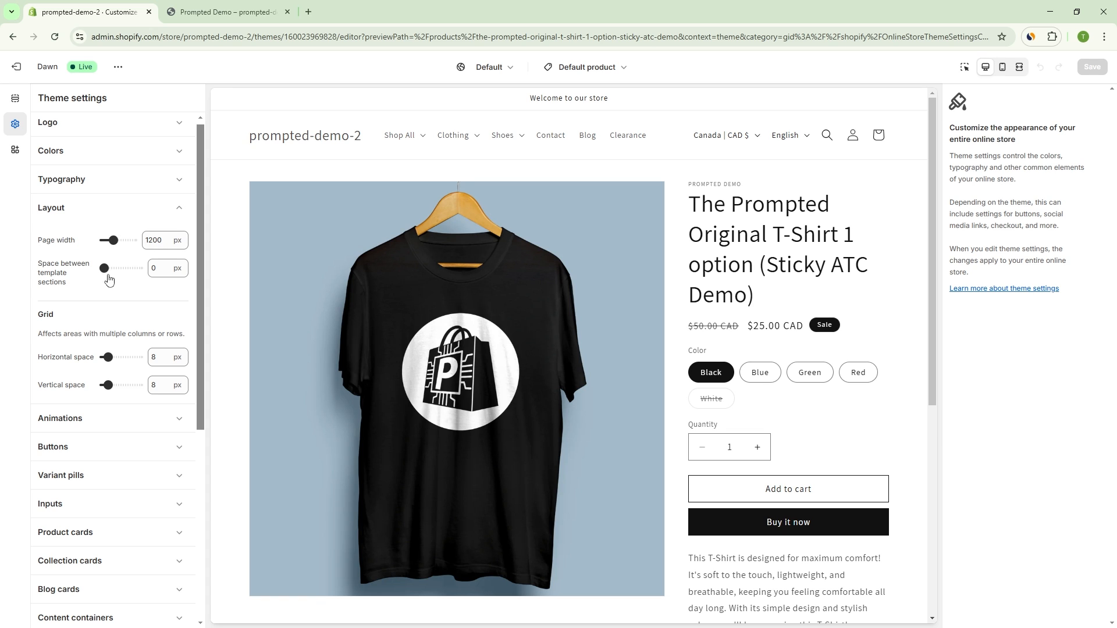
{"action": "scroll", "coordinate": [640, 302], "scroll_direction": "down", "scroll_amount": 5}
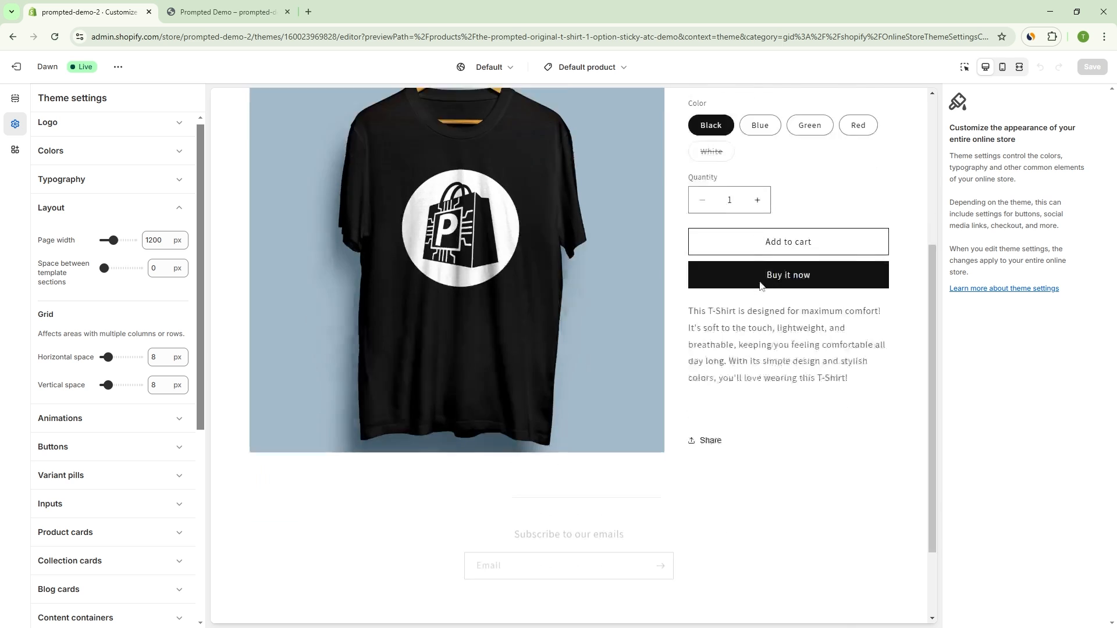
{"action": "scroll", "coordinate": [739, 304], "scroll_direction": "up", "scroll_amount": 2}
{"action": "scroll", "coordinate": [739, 304], "scroll_direction": "up", "scroll_amount": 4}
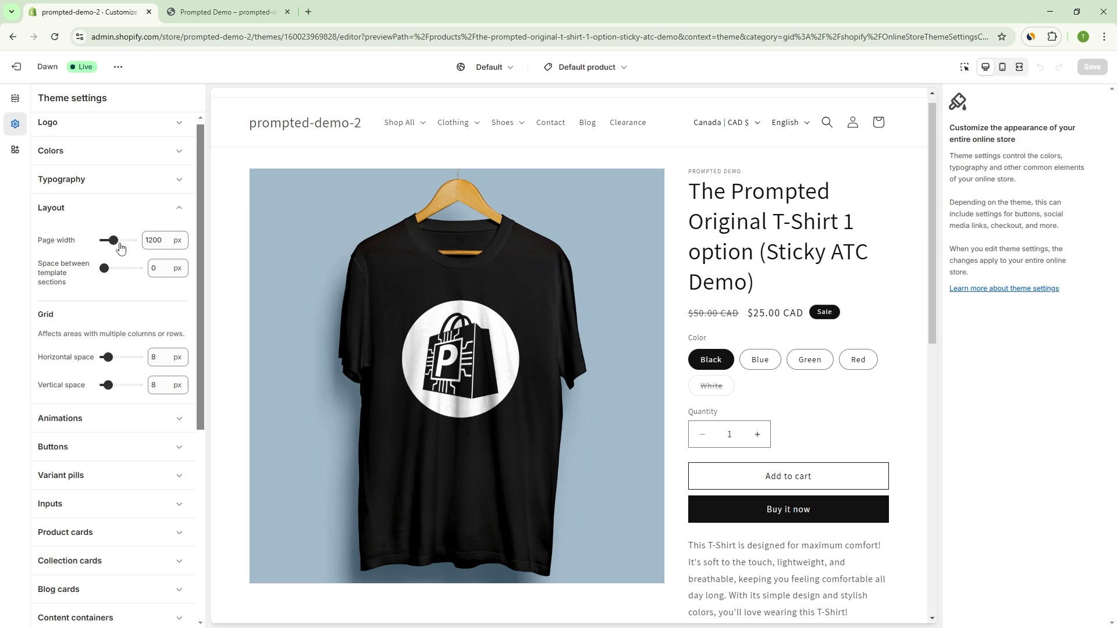
Step: Try page widths of 1000 px and 1400 px on the product page and return the page width to 1200 px
{"action": "left_click_drag", "start_coordinate": [114, 240], "coordinate": [104, 240]}
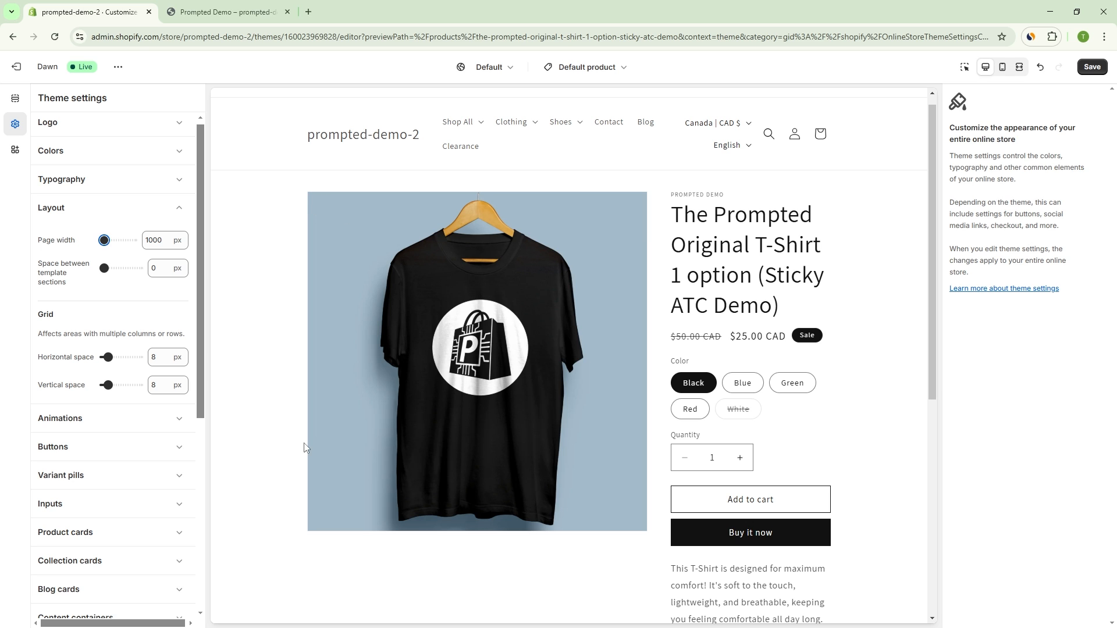
{"action": "scroll", "coordinate": [319, 285], "scroll_direction": "down", "scroll_amount": 3}
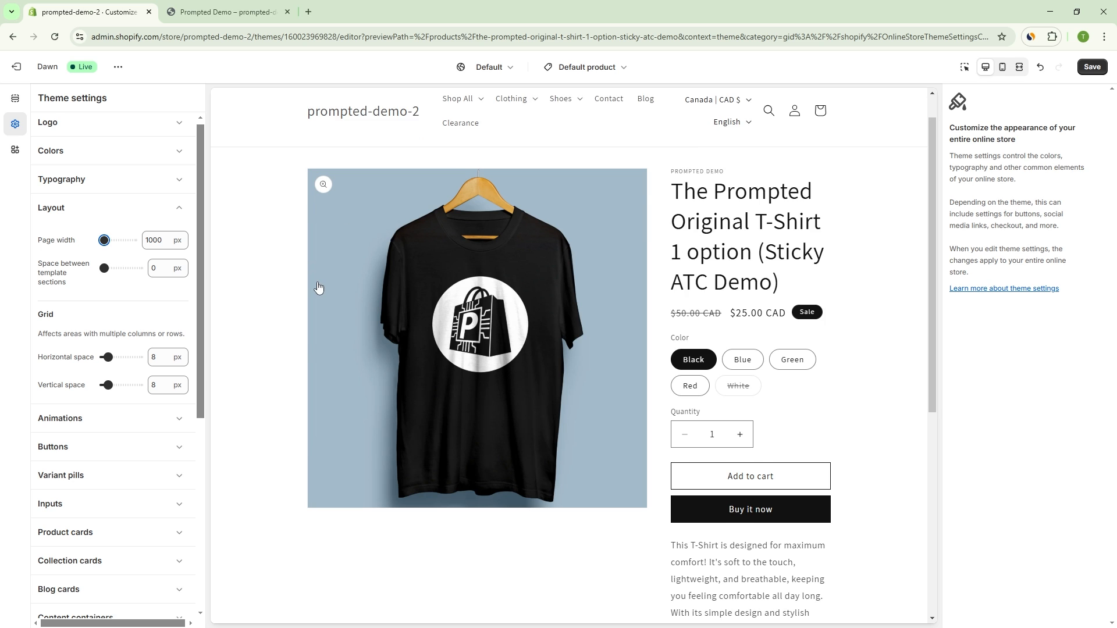
{"action": "scroll", "coordinate": [319, 296], "scroll_direction": "down", "scroll_amount": 2}
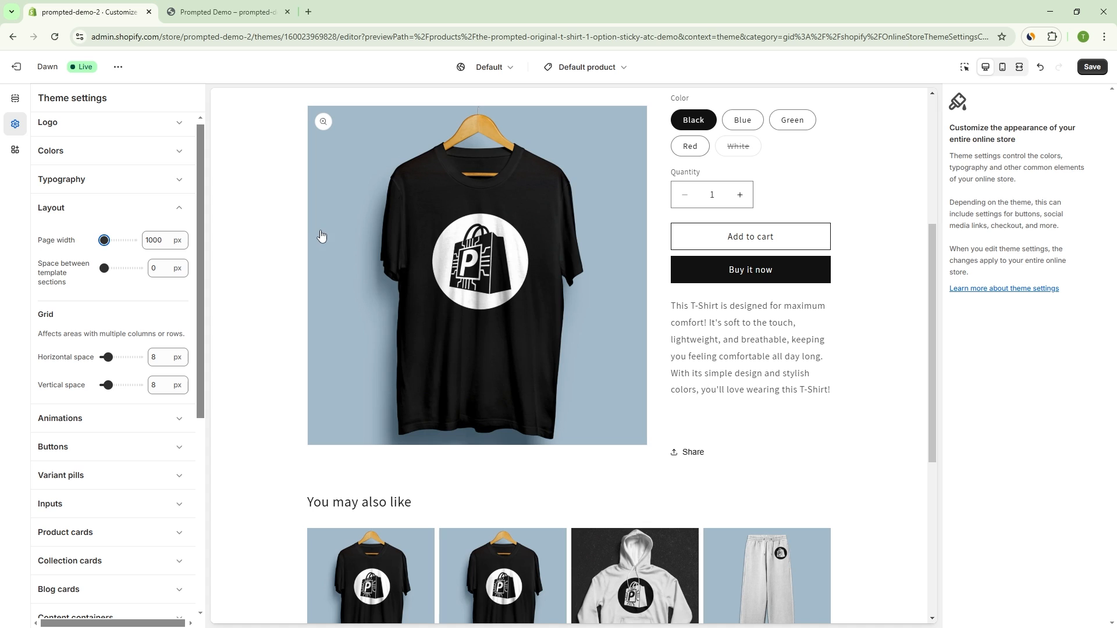
{"action": "scroll", "coordinate": [312, 227], "scroll_direction": "up", "scroll_amount": 2}
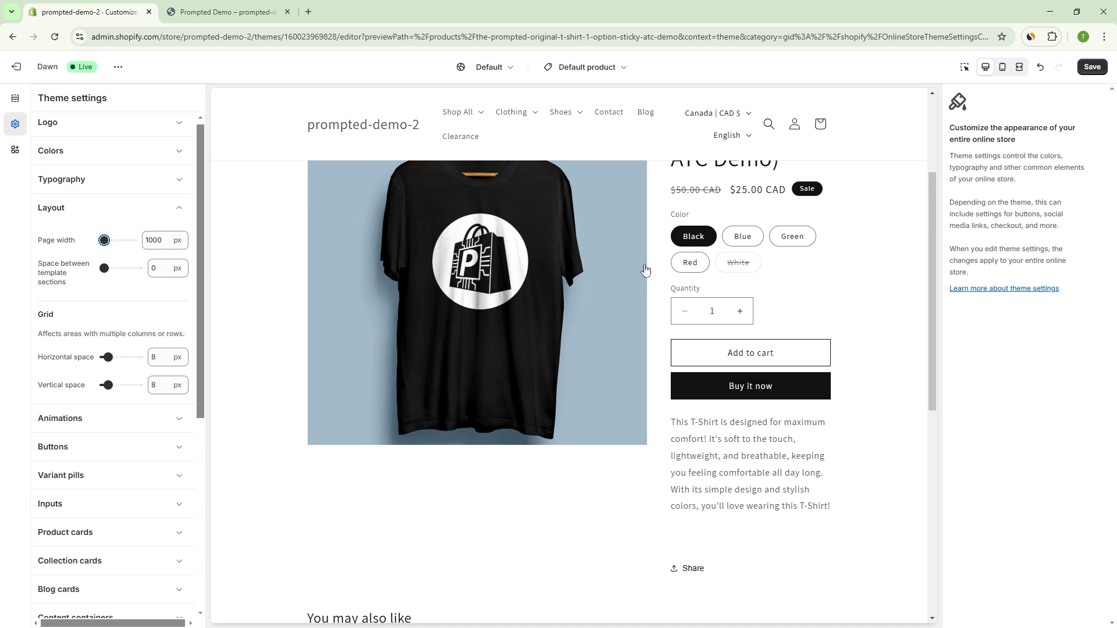
{"action": "scroll", "coordinate": [692, 233], "scroll_direction": "up", "scroll_amount": 2}
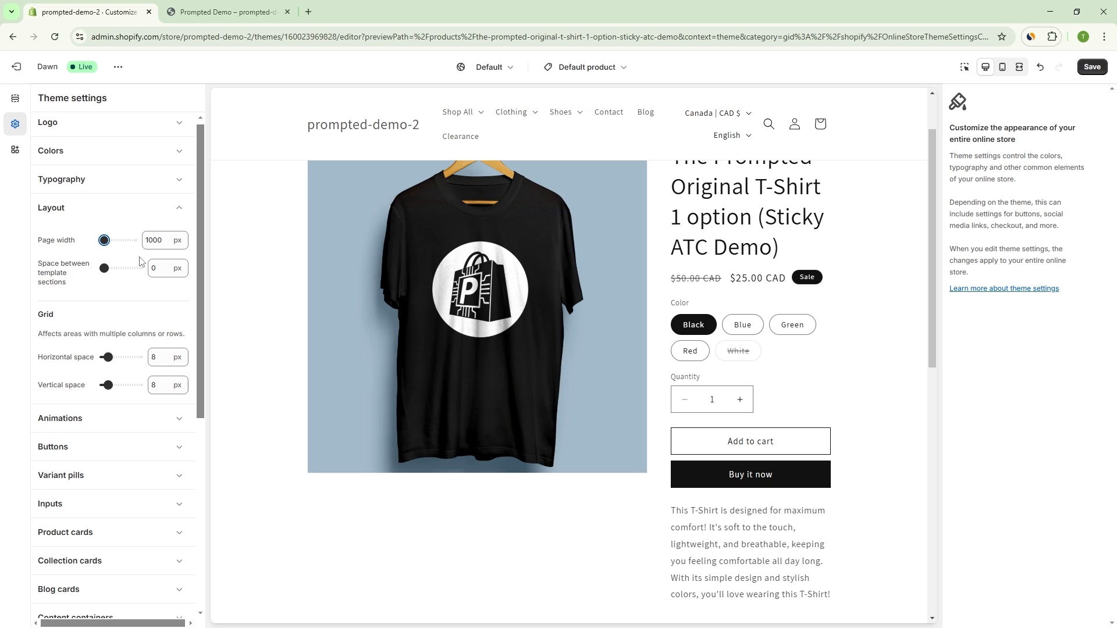
{"action": "left_click_drag", "start_coordinate": [104, 240], "coordinate": [123, 238]}
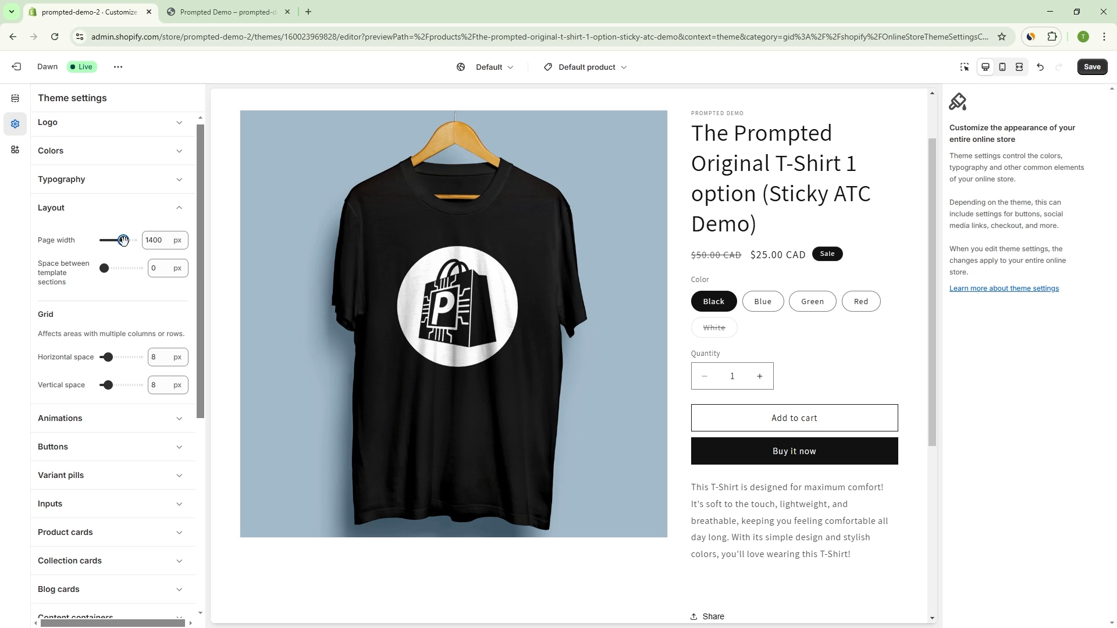
{"action": "left_click_drag", "start_coordinate": [123, 241], "coordinate": [114, 240]}
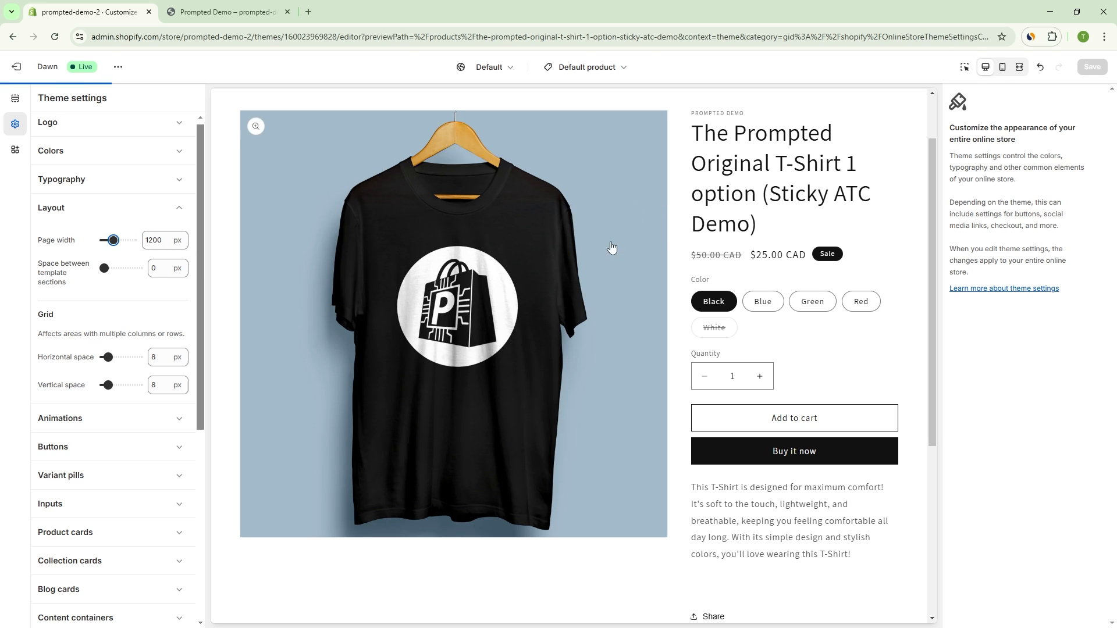
Step: Set the space between template sections to 100 px, with the "You may also like" section in the preview
{"action": "scroll", "coordinate": [671, 239], "scroll_direction": "down", "scroll_amount": 5}
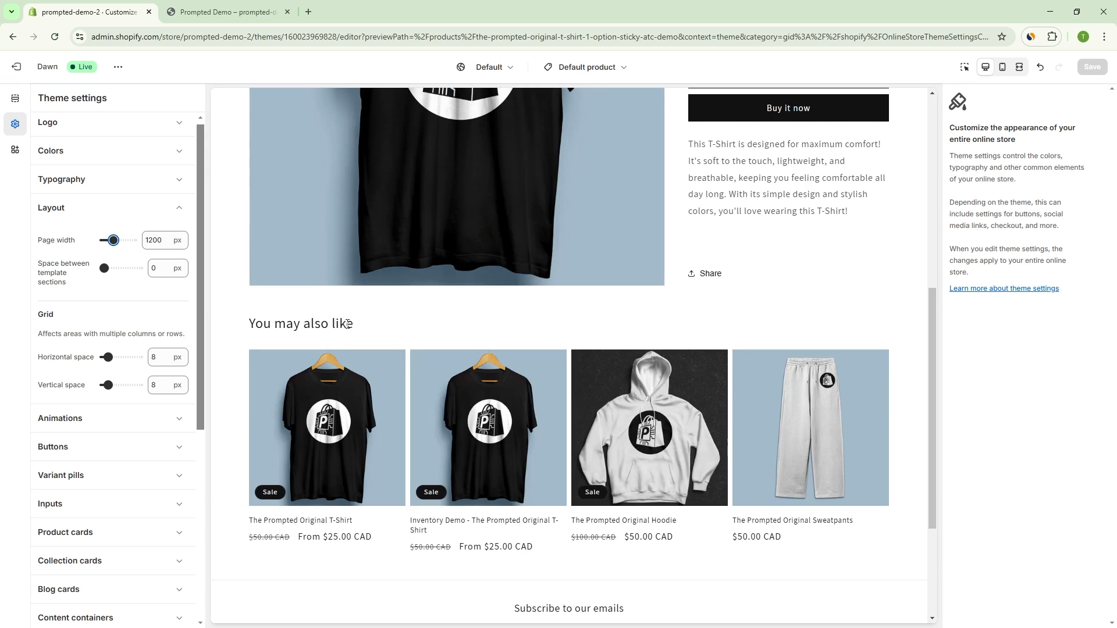
{"action": "scroll", "coordinate": [347, 323], "scroll_direction": "up", "scroll_amount": 1}
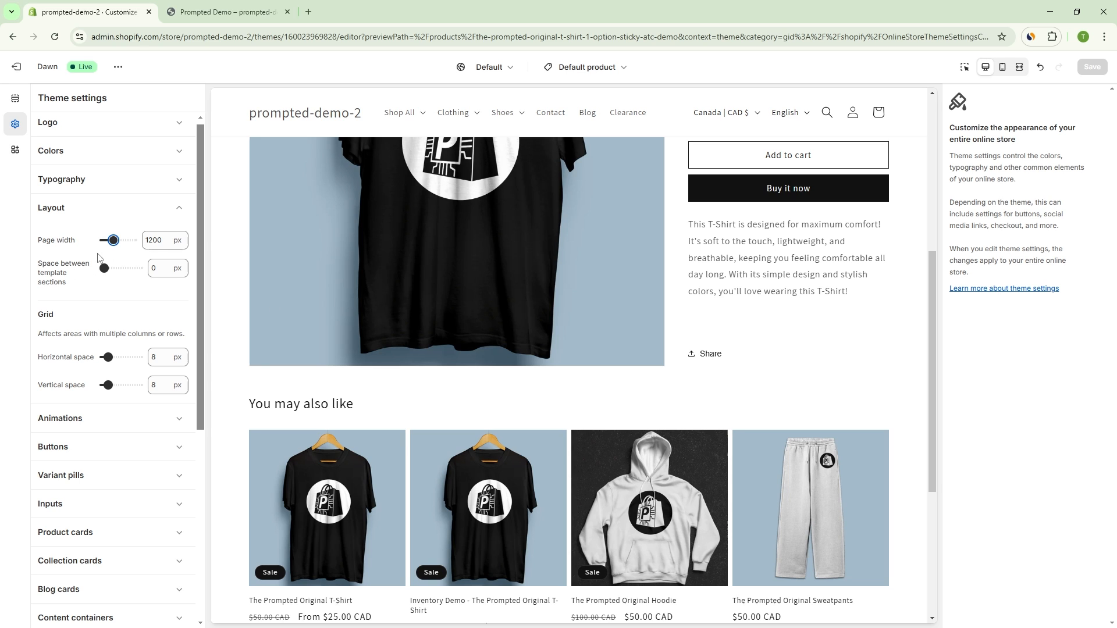
{"action": "scroll", "coordinate": [318, 371], "scroll_direction": "down", "scroll_amount": 1}
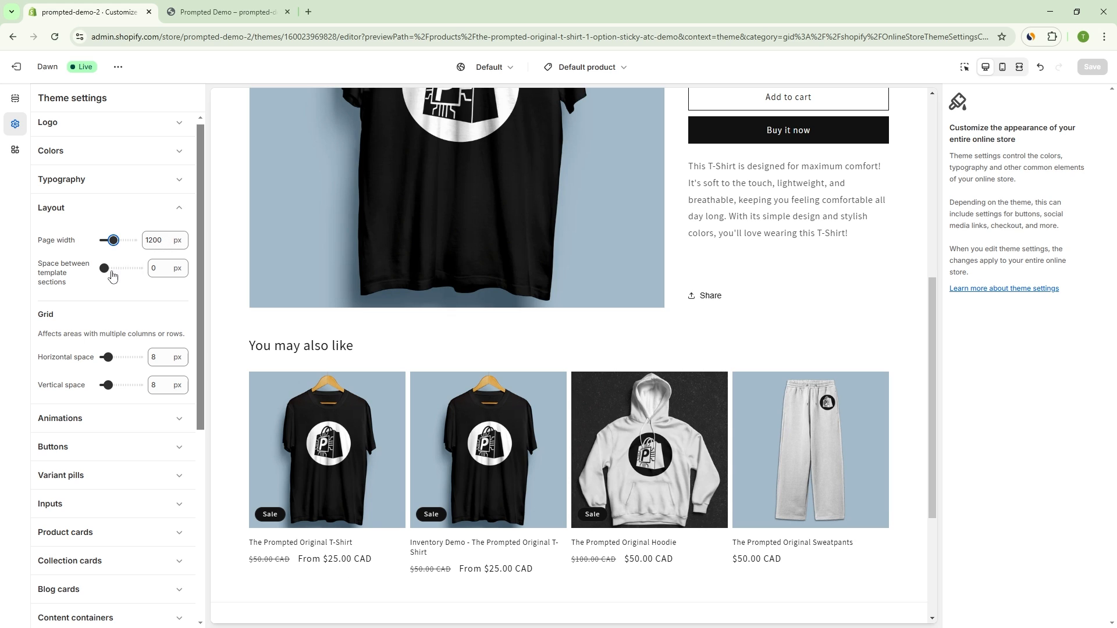
{"action": "left_click_drag", "start_coordinate": [105, 268], "coordinate": [138, 268]}
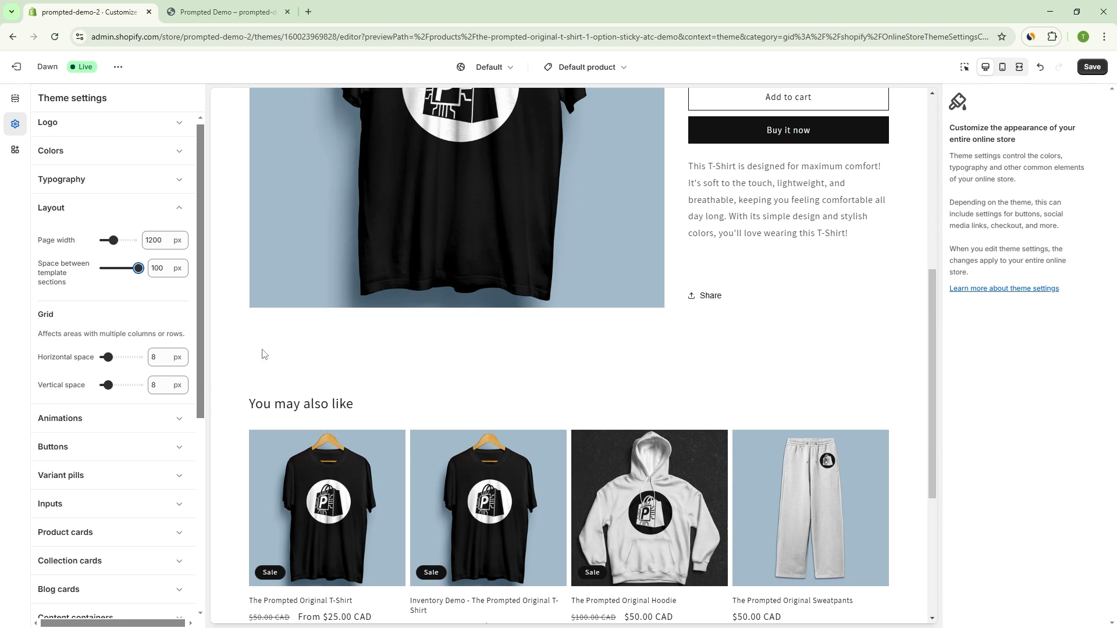
Step: Set the grid's horizontal space to 28 px for the "You may also like" products
{"action": "scroll", "coordinate": [69, 283], "scroll_direction": "down", "scroll_amount": 2}
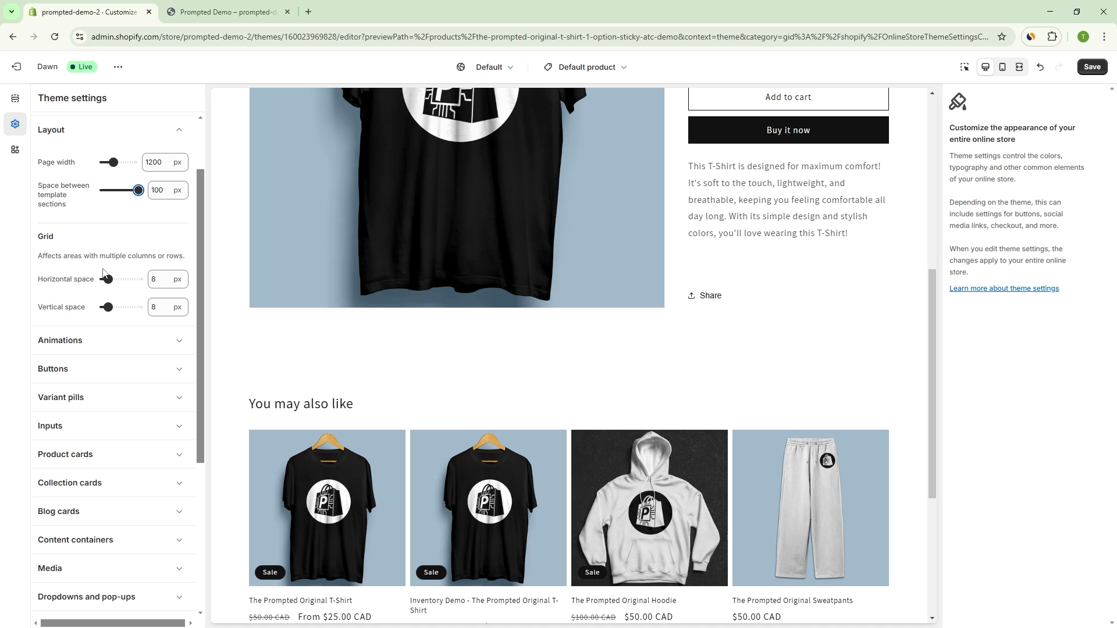
{"action": "scroll", "coordinate": [133, 266], "scroll_direction": "down", "scroll_amount": 2}
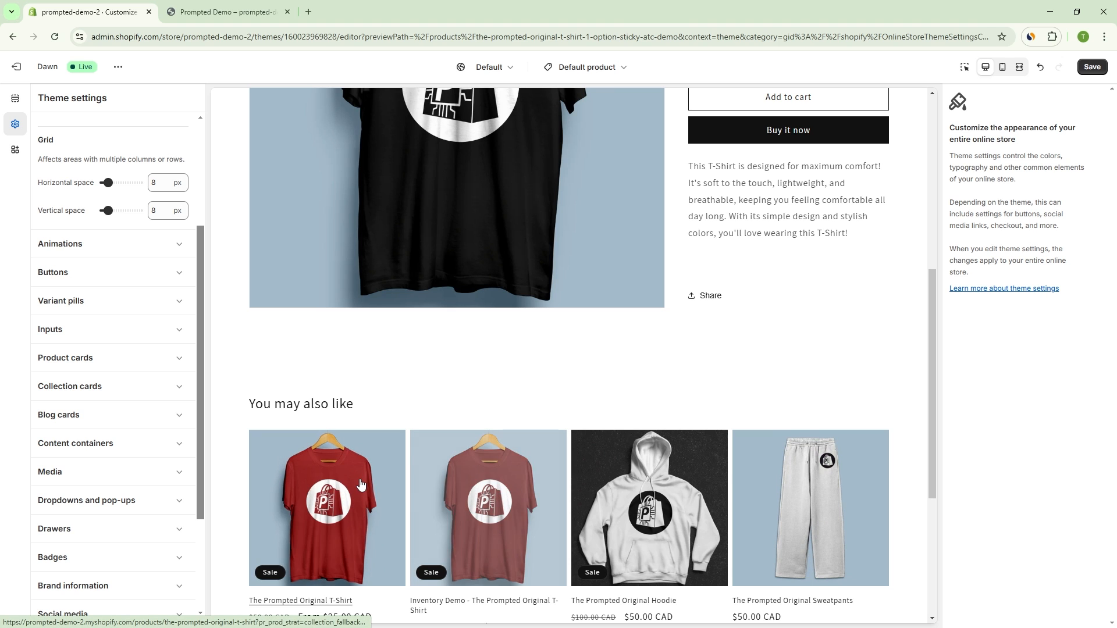
{"action": "scroll", "coordinate": [642, 411], "scroll_direction": "down", "scroll_amount": 2}
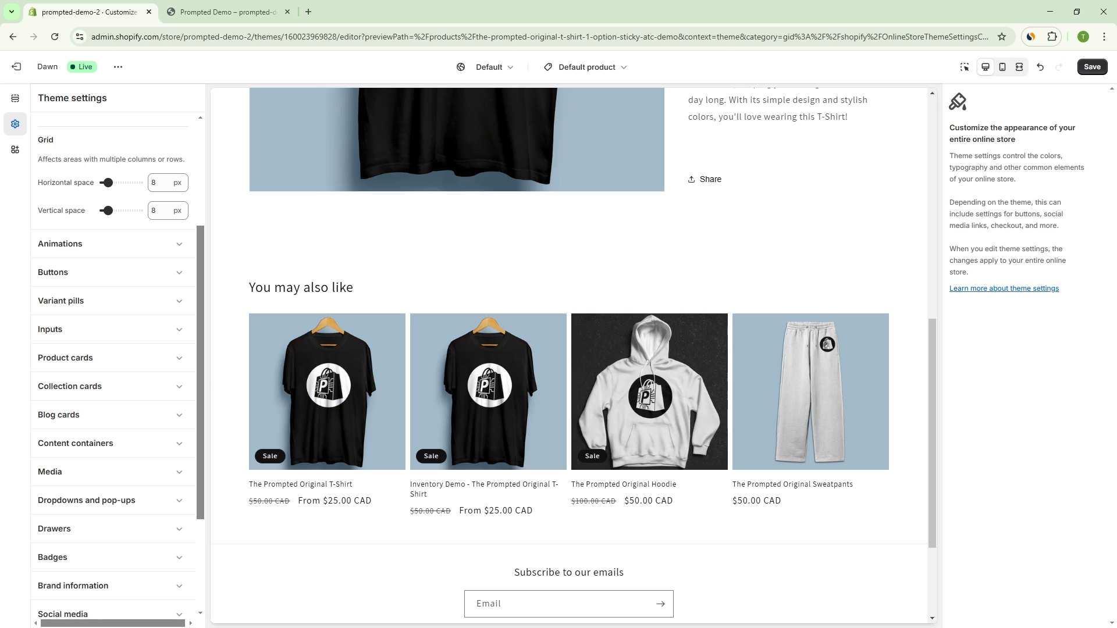
{"action": "left_click_drag", "start_coordinate": [107, 182], "coordinate": [127, 183]}
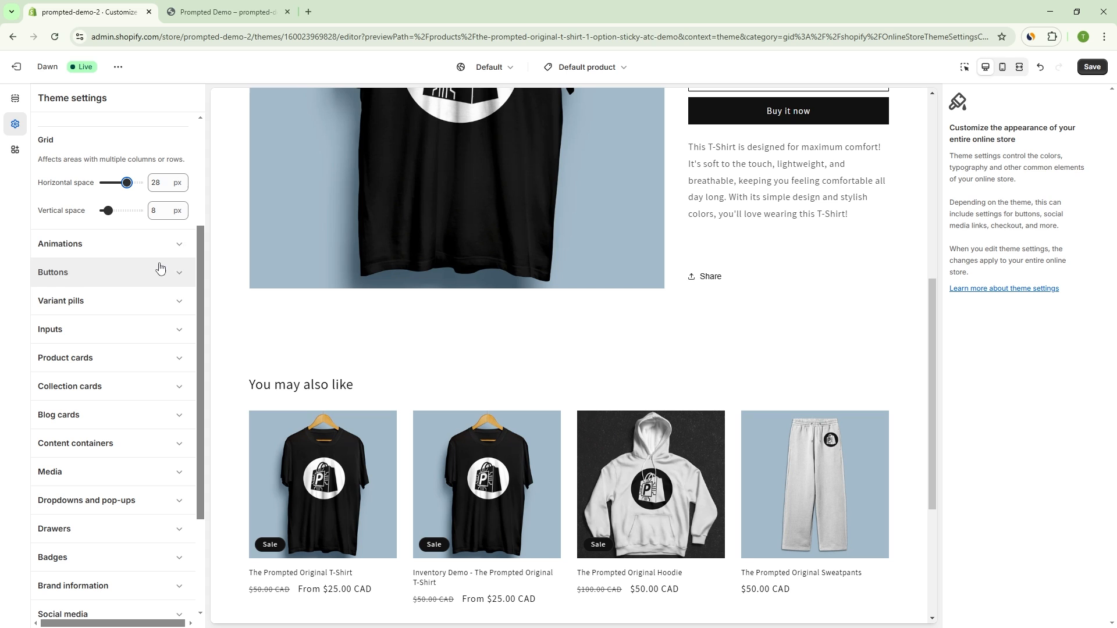
Step: Review the Animations settings, and open the Buttons settings to compare them with the Add to cart and Buy it now buttons
{"action": "scroll", "coordinate": [155, 258], "scroll_direction": "down", "scroll_amount": 2}
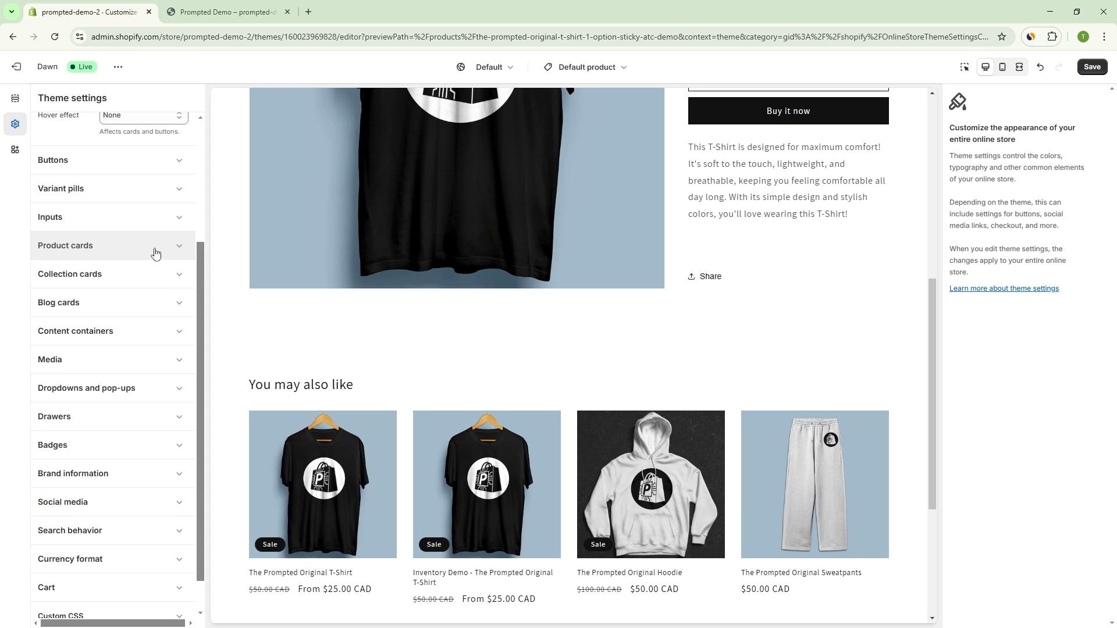
{"action": "scroll", "coordinate": [145, 244], "scroll_direction": "up", "scroll_amount": 2}
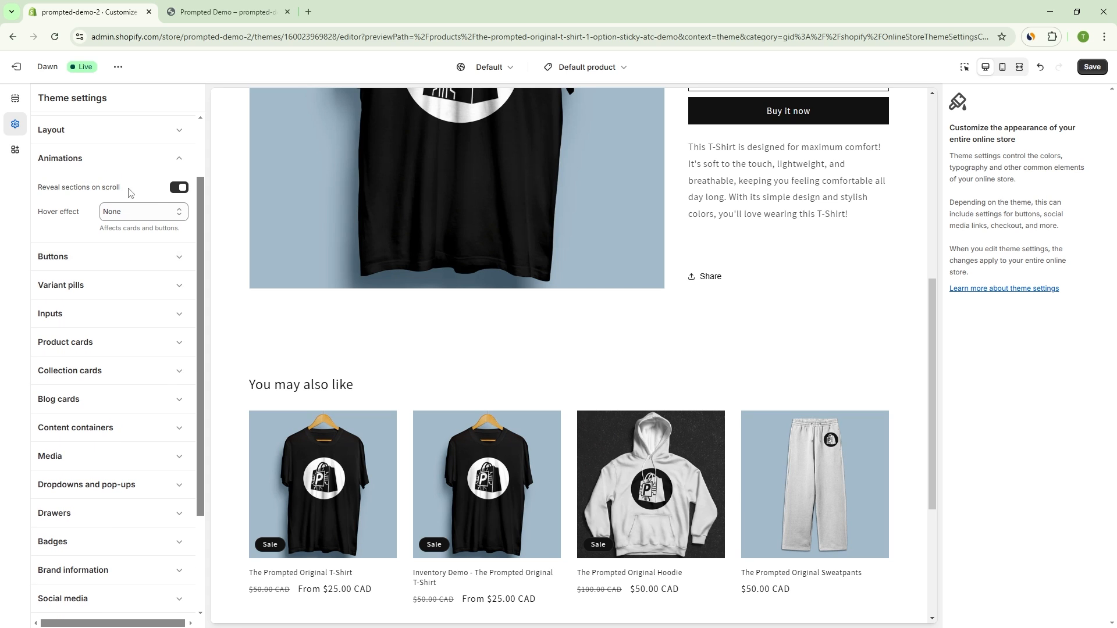
{"action": "left_click", "coordinate": [94, 262]}
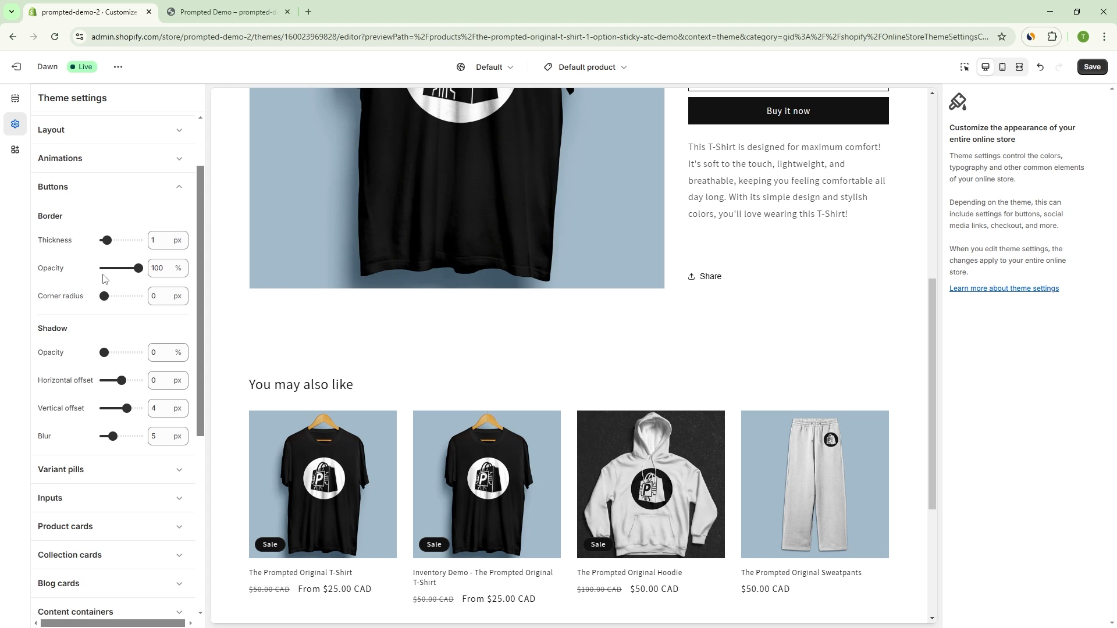
{"action": "scroll", "coordinate": [106, 192], "scroll_direction": "down", "scroll_amount": 1}
{"action": "scroll", "coordinate": [727, 355], "scroll_direction": "up", "scroll_amount": 4}
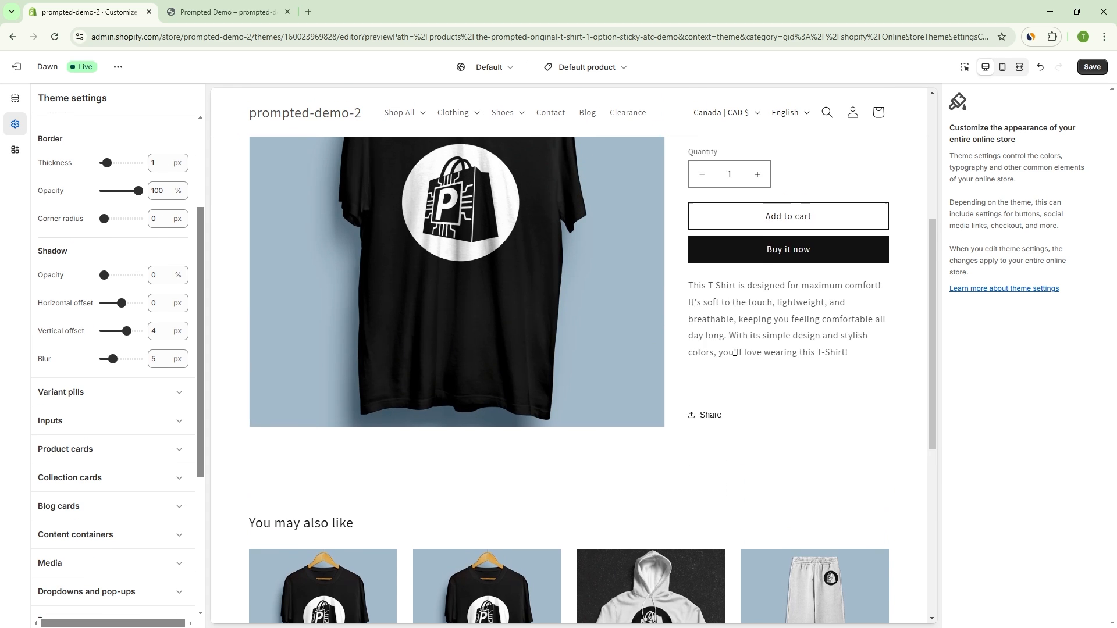
{"action": "scroll", "coordinate": [737, 354], "scroll_direction": "up", "scroll_amount": 2}
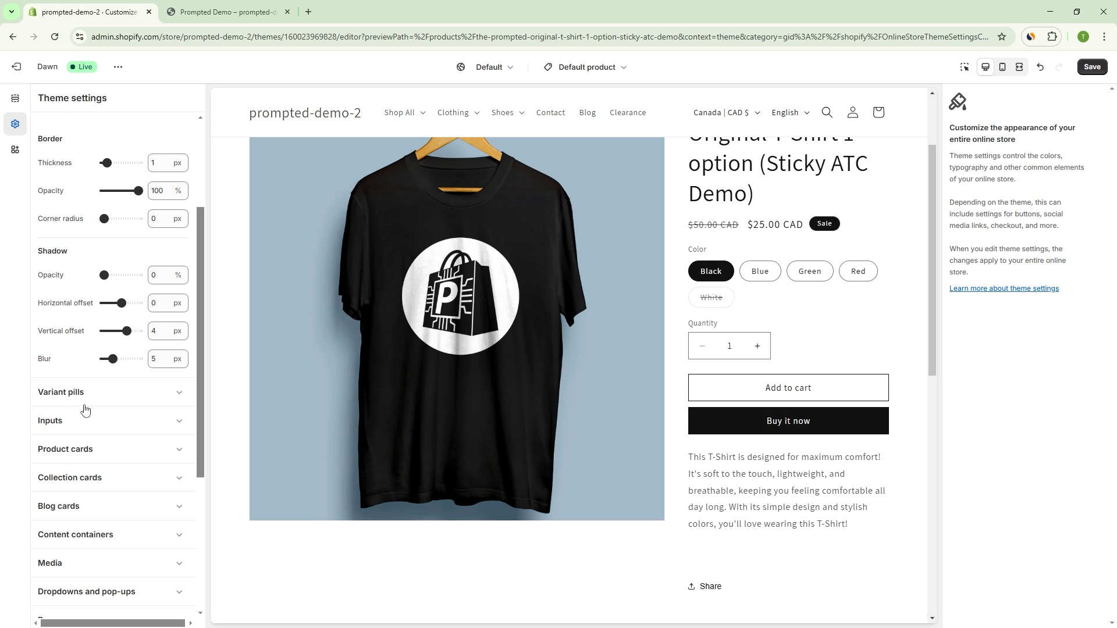
Step: Review the colors of Scheme 5 in the Colors settings and return to the list of schemes
{"action": "scroll", "coordinate": [85, 408], "scroll_direction": "up", "scroll_amount": 3}
{"action": "left_click", "coordinate": [93, 155]}
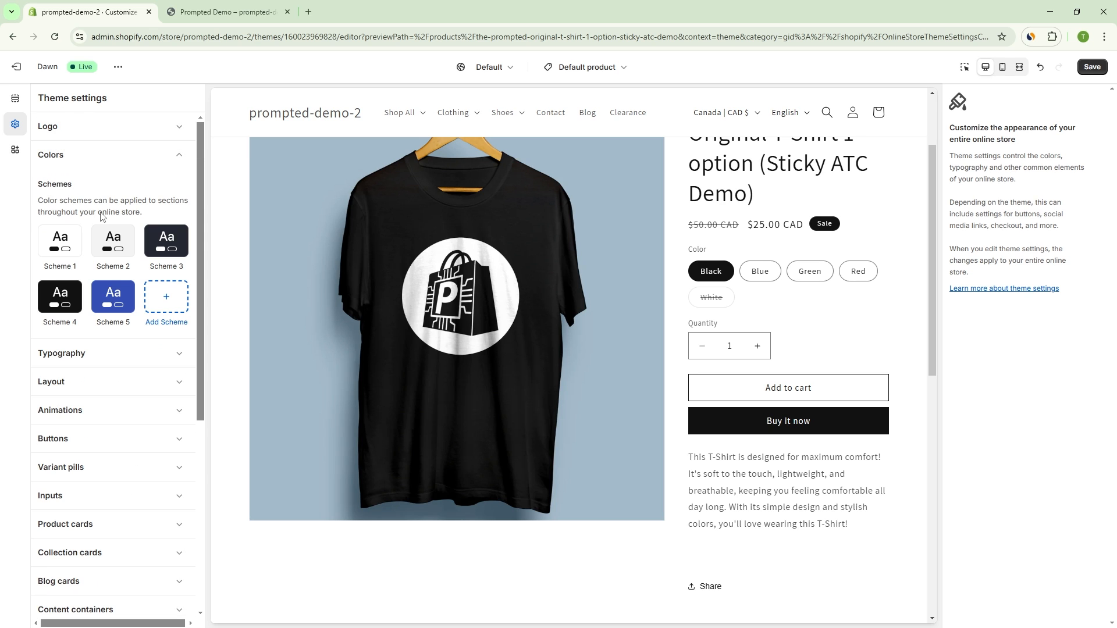
{"action": "left_click", "coordinate": [110, 296]}
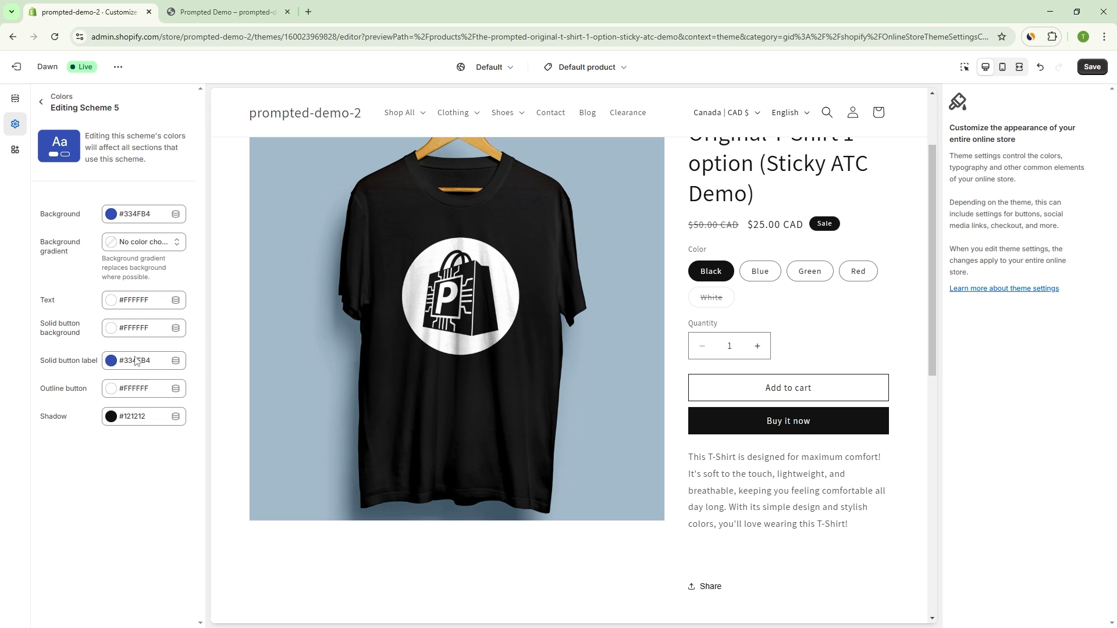
{"action": "left_click", "coordinate": [42, 103]}
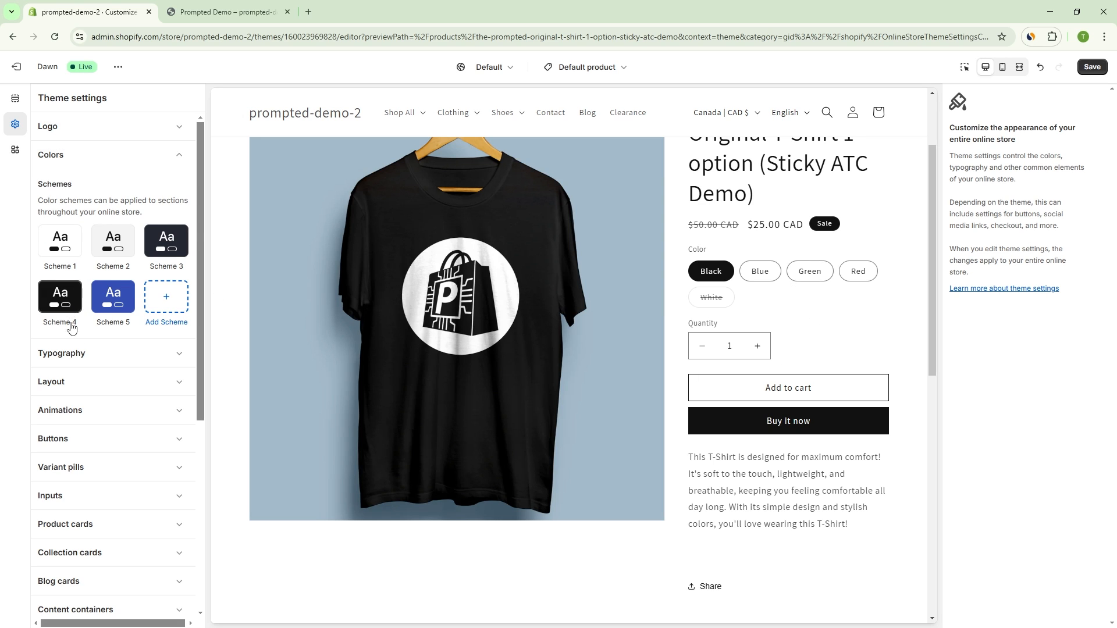
Step: Set the buttons' border to 12 px thickness, 40% opacity and a 32 px corner radius in the Buttons settings
{"action": "scroll", "coordinate": [98, 396], "scroll_direction": "down", "scroll_amount": 2}
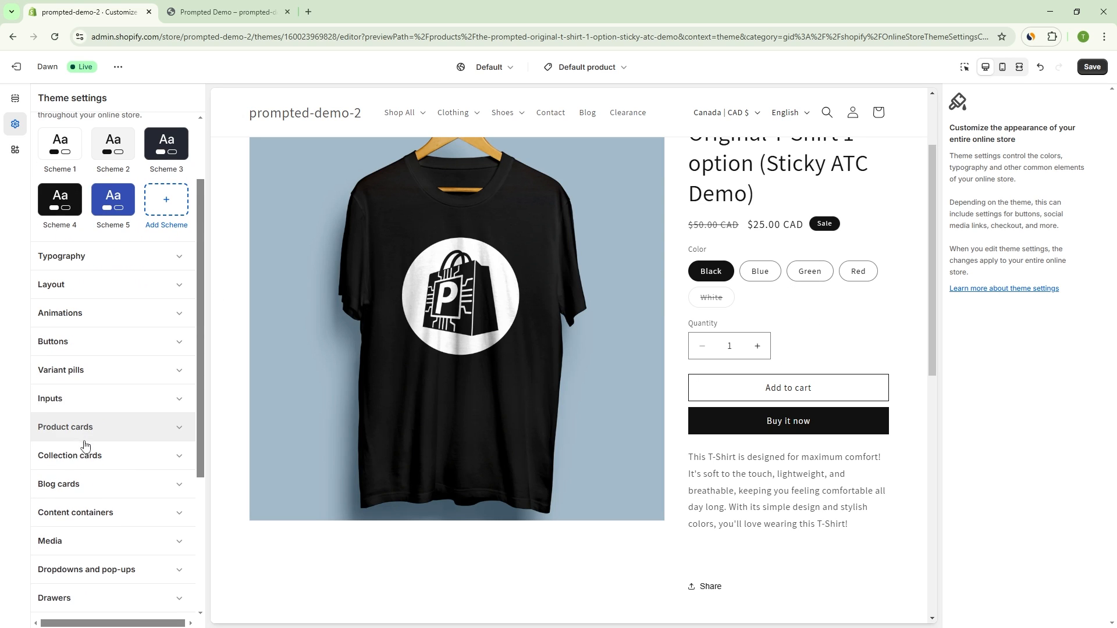
{"action": "left_click", "coordinate": [87, 353]}
{"action": "scroll", "coordinate": [100, 291], "scroll_direction": "down", "scroll_amount": 2}
{"action": "scroll", "coordinate": [113, 224], "scroll_direction": "up", "scroll_amount": 1}
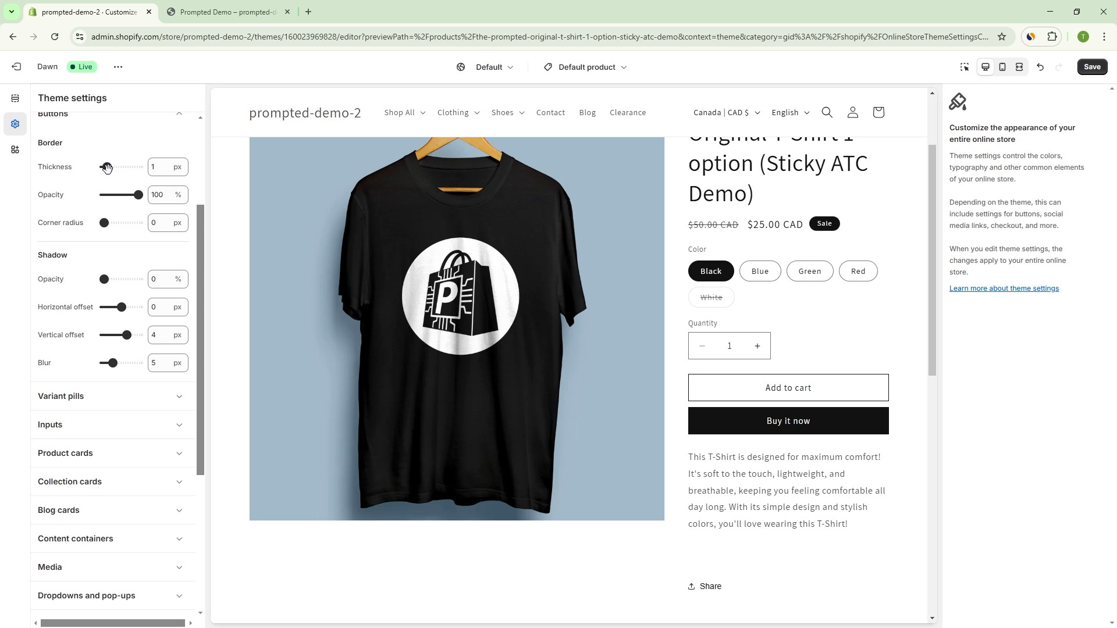
{"action": "left_click_drag", "start_coordinate": [106, 168], "coordinate": [153, 167]}
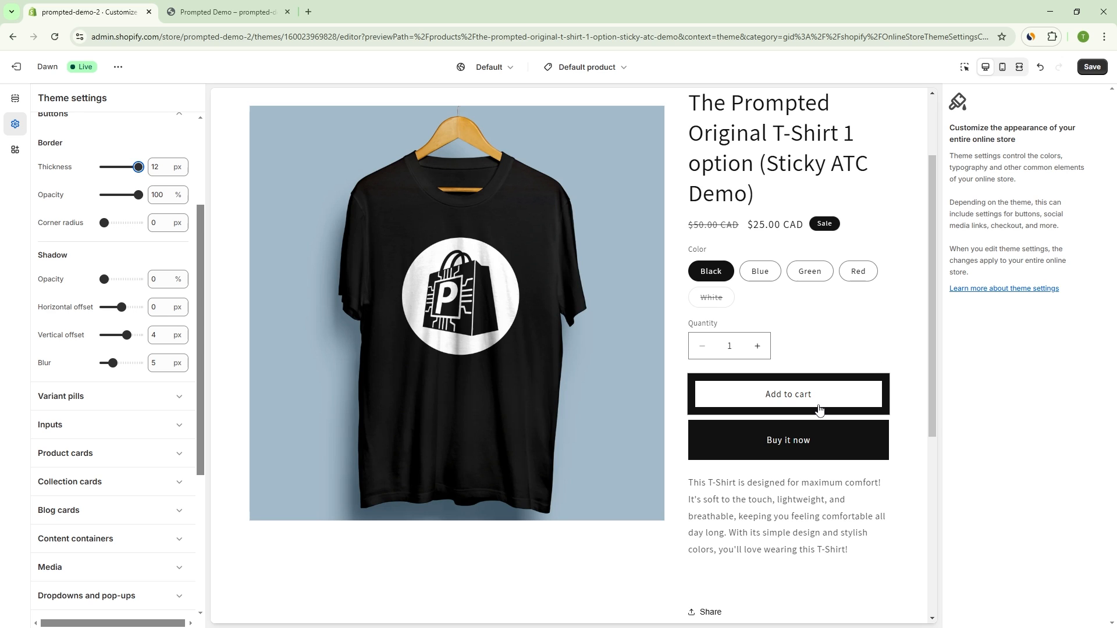
{"action": "left_click_drag", "start_coordinate": [138, 194], "coordinate": [119, 195]}
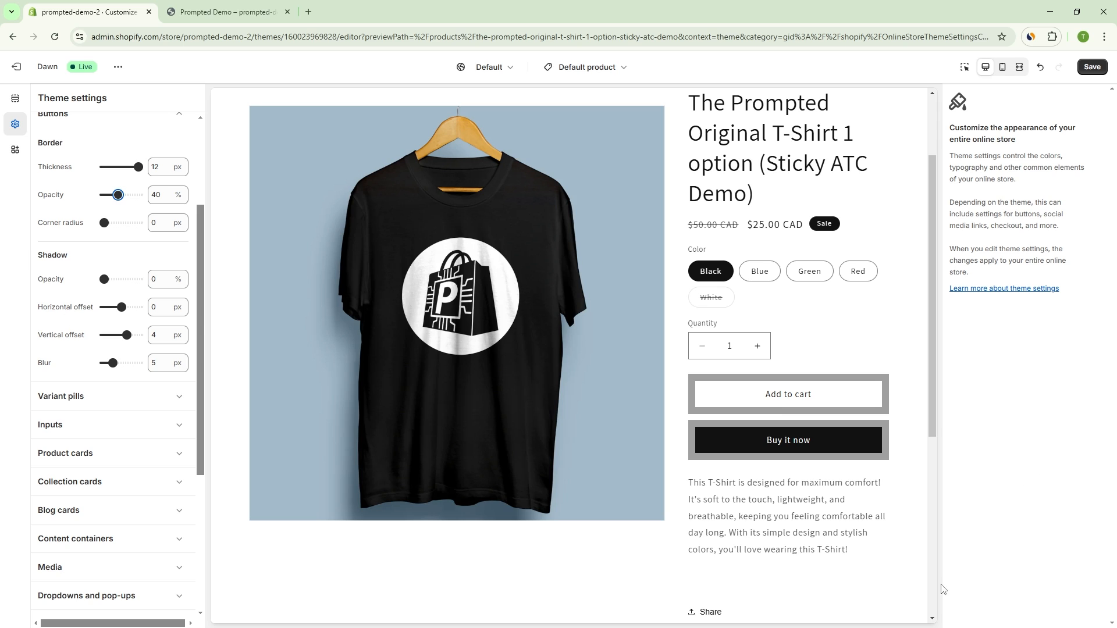
{"action": "left_click_drag", "start_coordinate": [101, 222], "coordinate": [131, 223]}
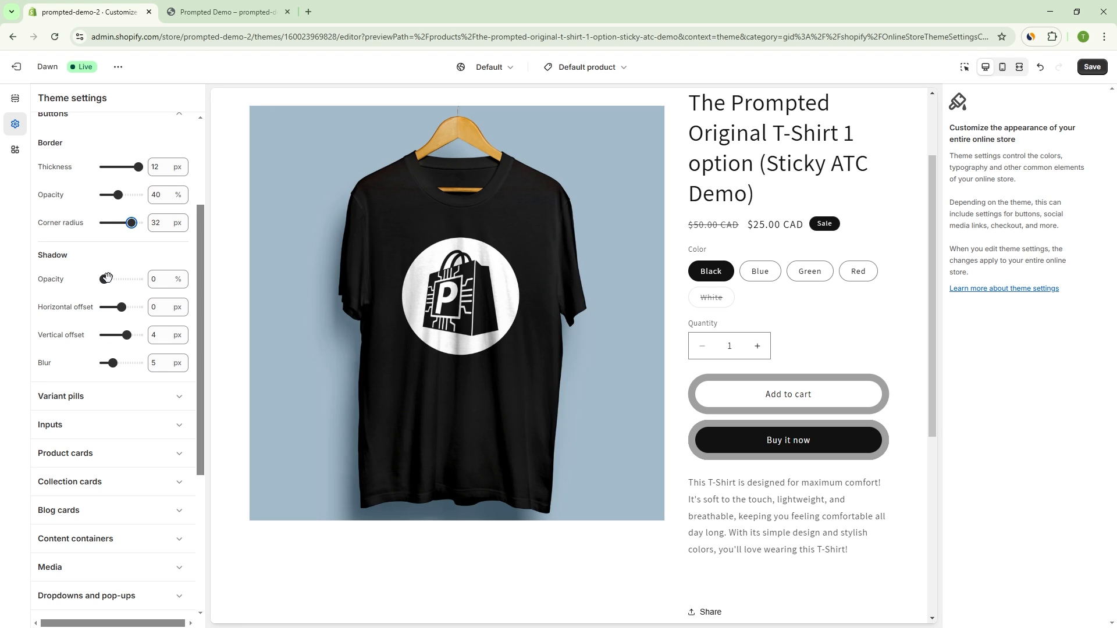
Step: Set the buttons' shadow opacity to 60% and check the button style on the product page and the home page
{"action": "left_click_drag", "start_coordinate": [103, 279], "coordinate": [124, 279]}
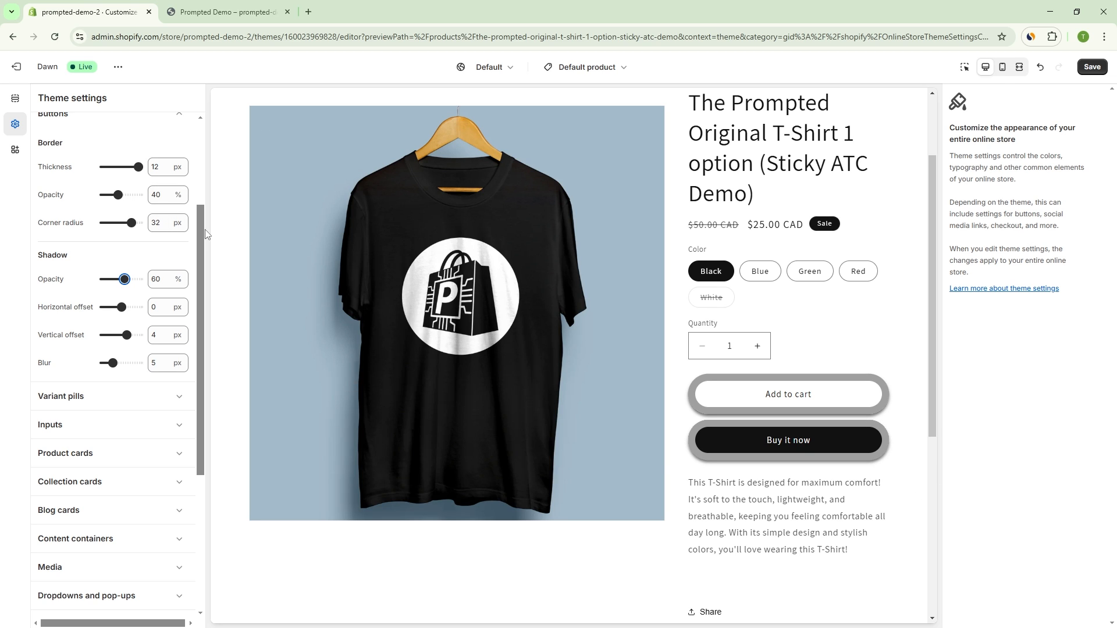
{"action": "left_click_drag", "start_coordinate": [203, 235], "coordinate": [203, 226]}
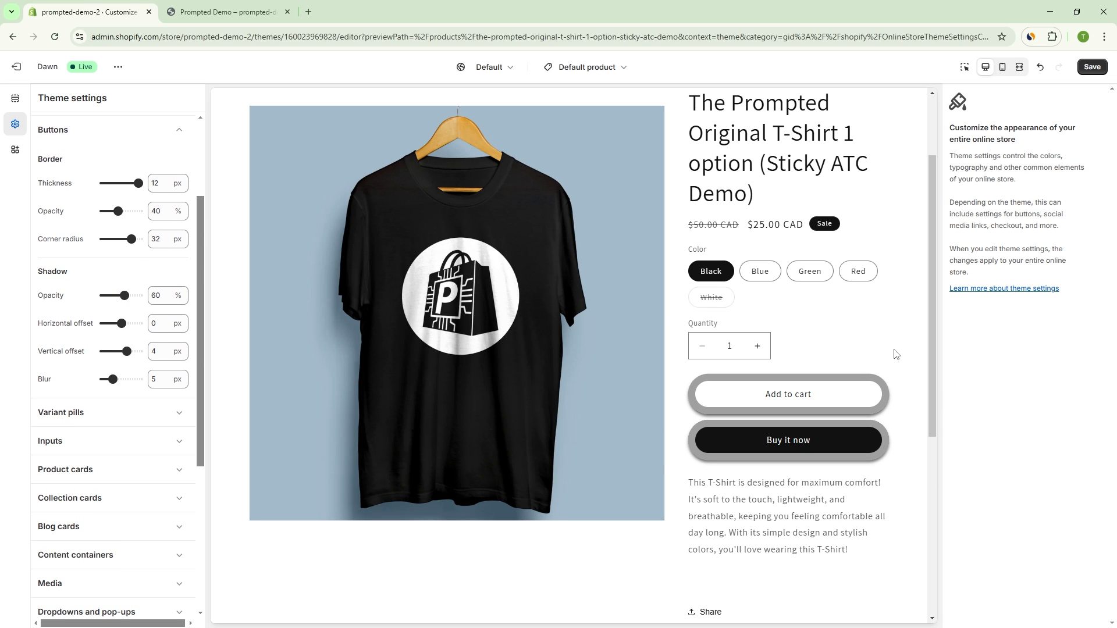
{"action": "scroll", "coordinate": [865, 393], "scroll_direction": "down", "scroll_amount": 2}
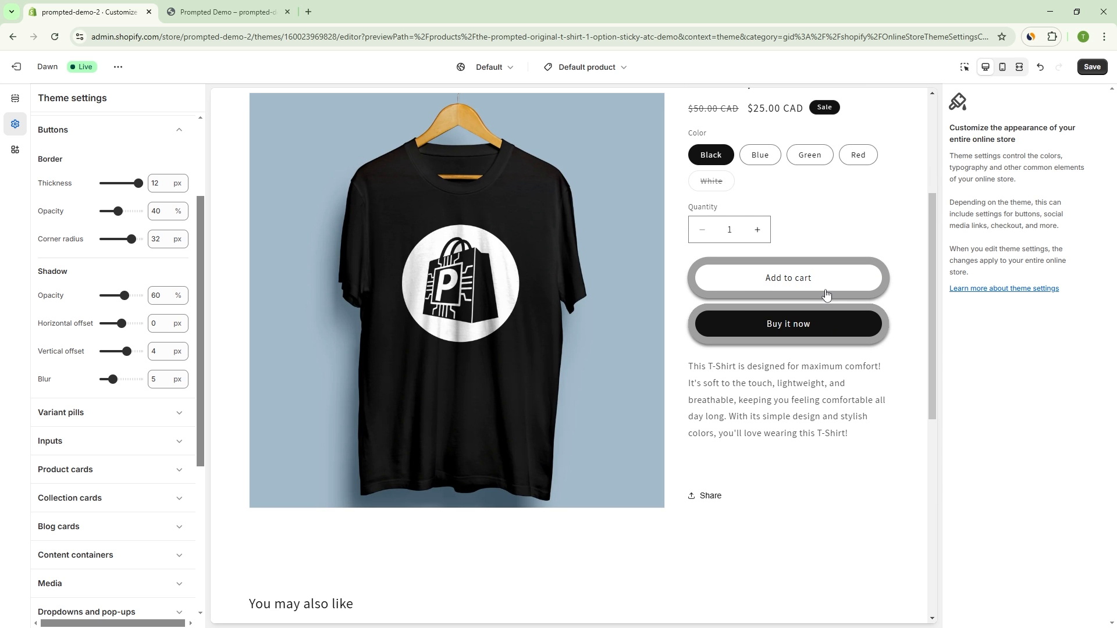
{"action": "scroll", "coordinate": [788, 488], "scroll_direction": "down", "scroll_amount": 8}
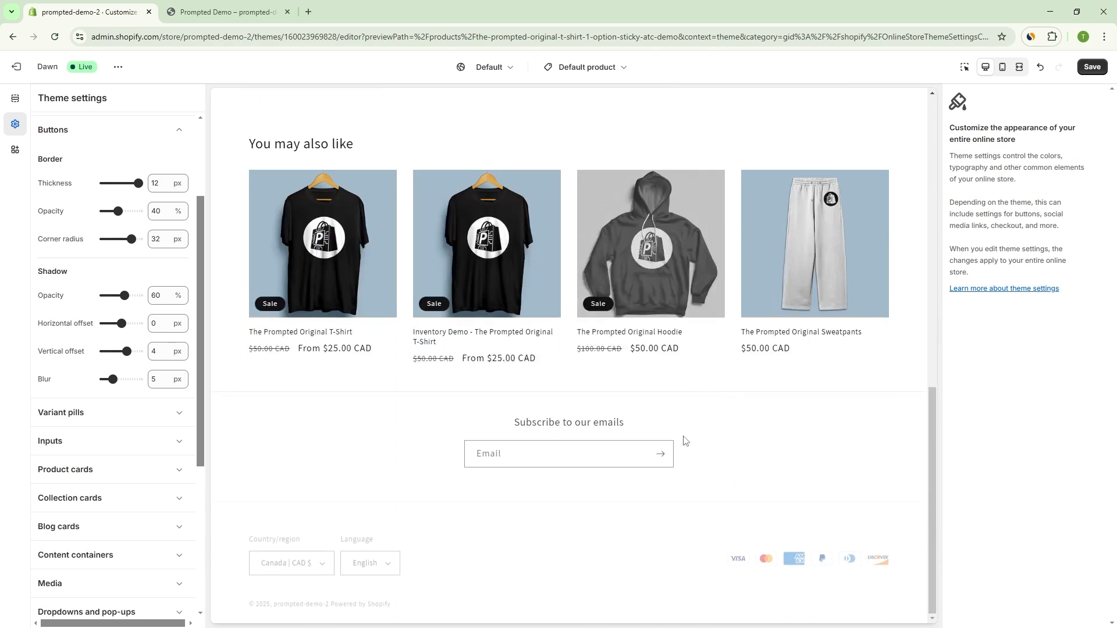
{"action": "scroll", "coordinate": [640, 442], "scroll_direction": "up", "scroll_amount": 10}
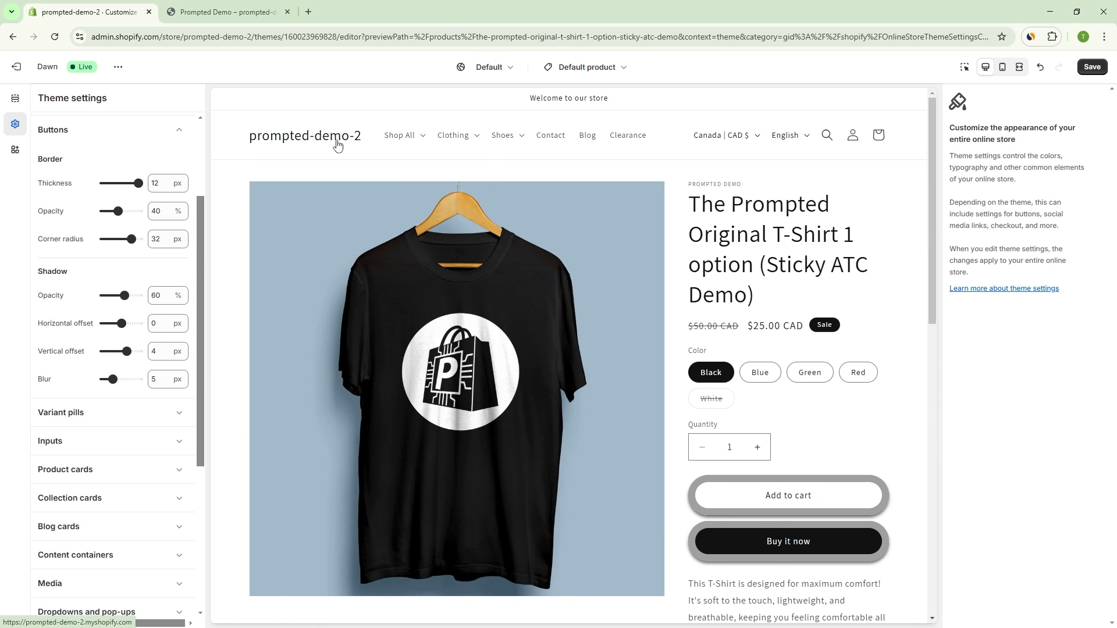
{"action": "left_click", "coordinate": [356, 144]}
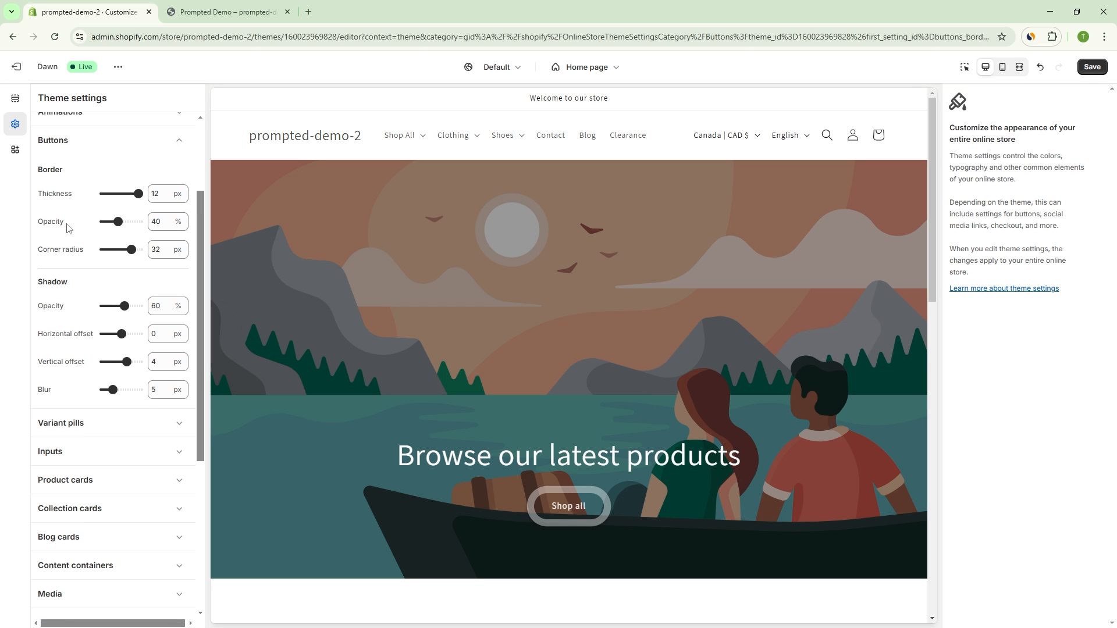
Step: Open the Variant pills settings and preview The Prompted Original T-Shirt from the Clothing collection
{"action": "left_click", "coordinate": [123, 131]}
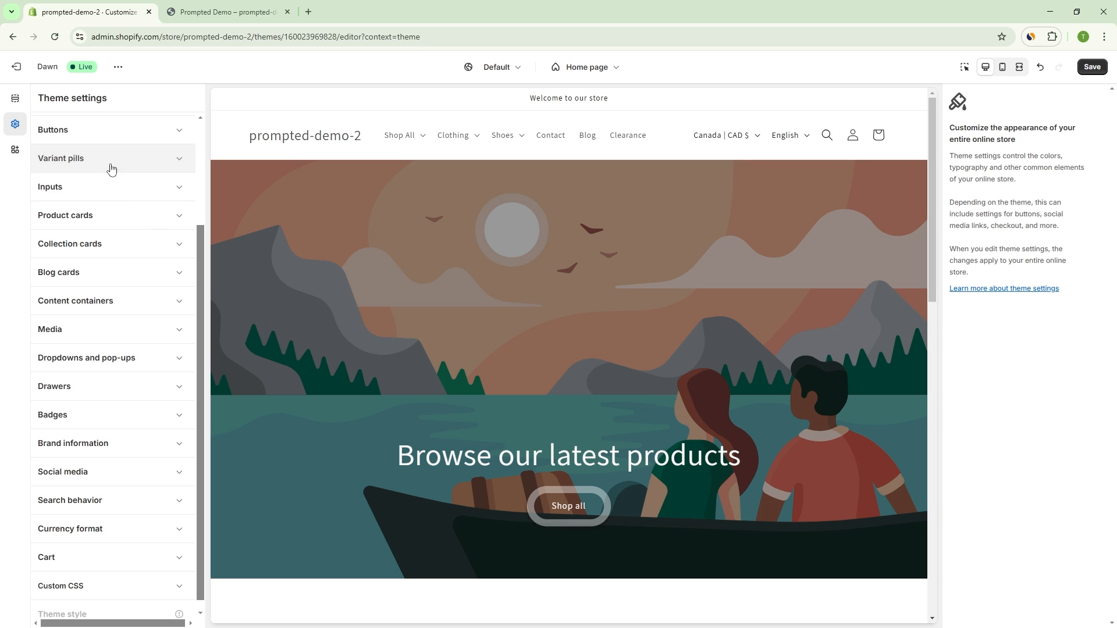
{"action": "left_click", "coordinate": [111, 169]}
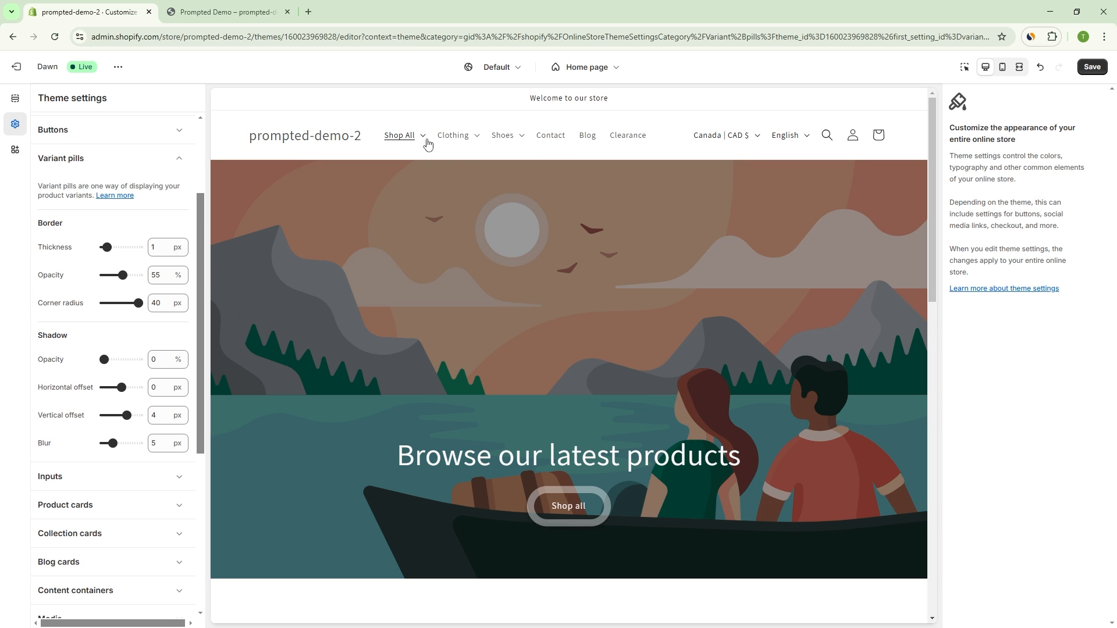
{"action": "left_click", "coordinate": [451, 137]}
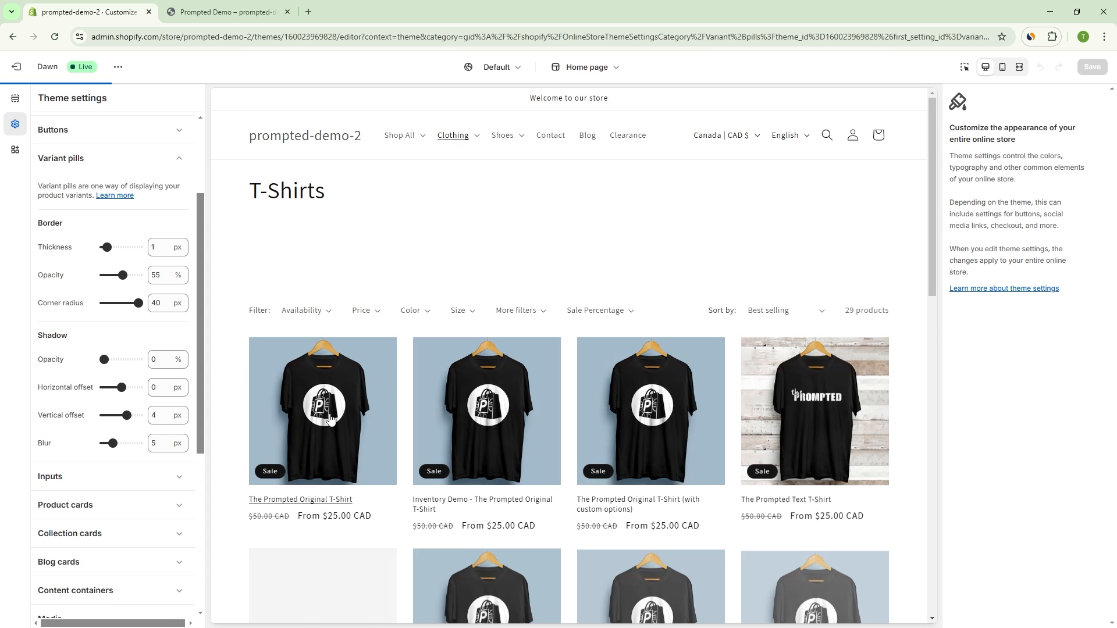
{"action": "left_click", "coordinate": [354, 416]}
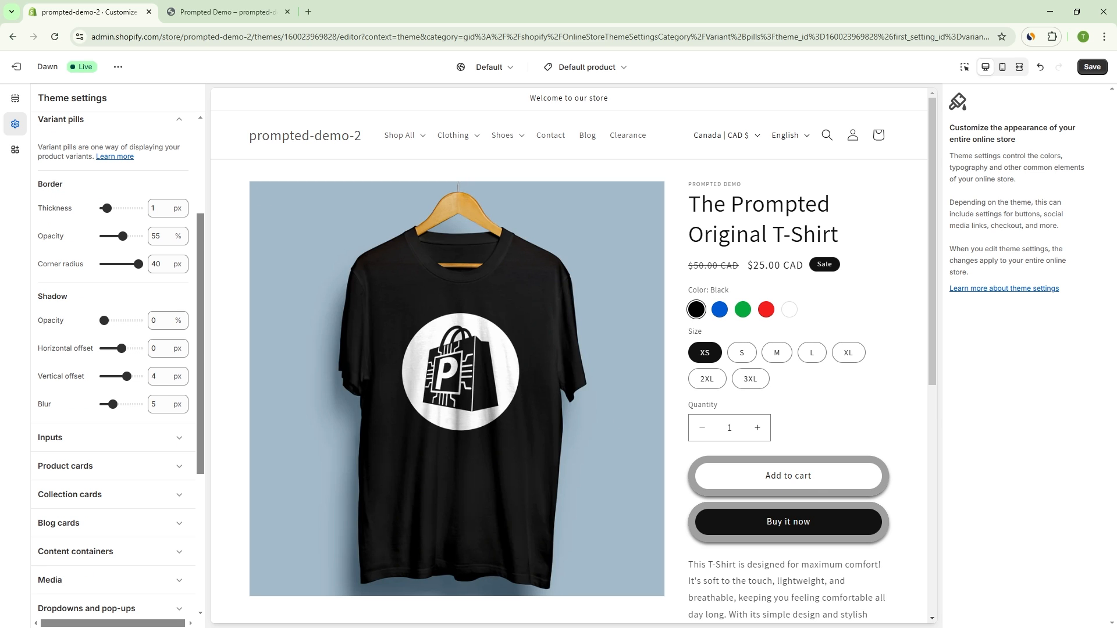
Step: Try 12 px for the variant pills' border thickness and corner radius, and settle on 2 px thickness and 4 px radius
{"action": "left_click_drag", "start_coordinate": [108, 208], "coordinate": [137, 208]}
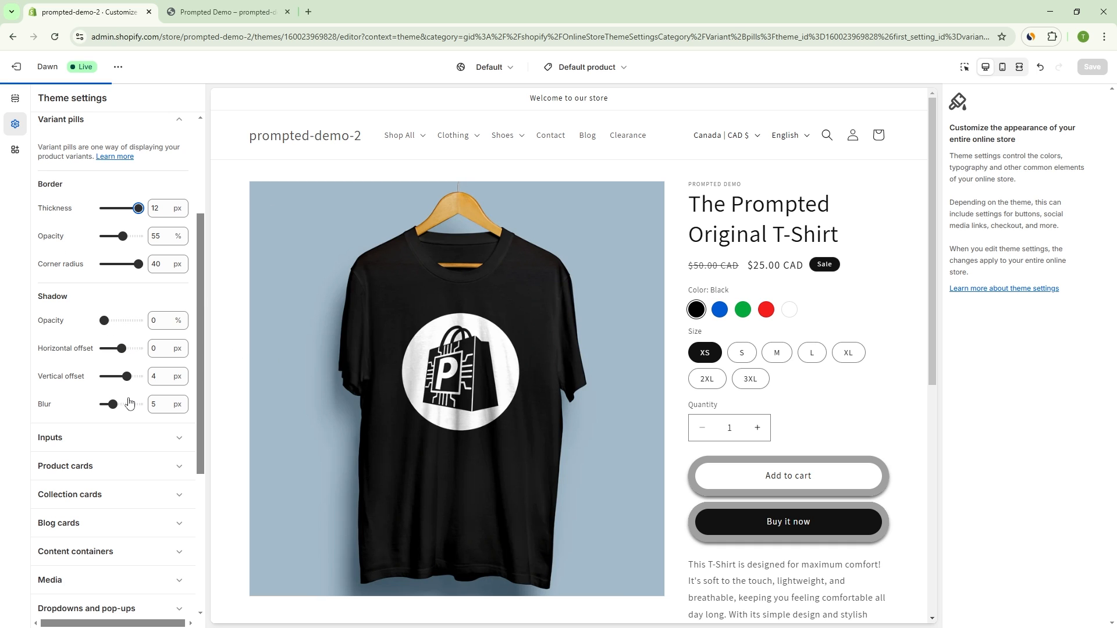
{"action": "left_click_drag", "start_coordinate": [137, 265], "coordinate": [115, 265]}
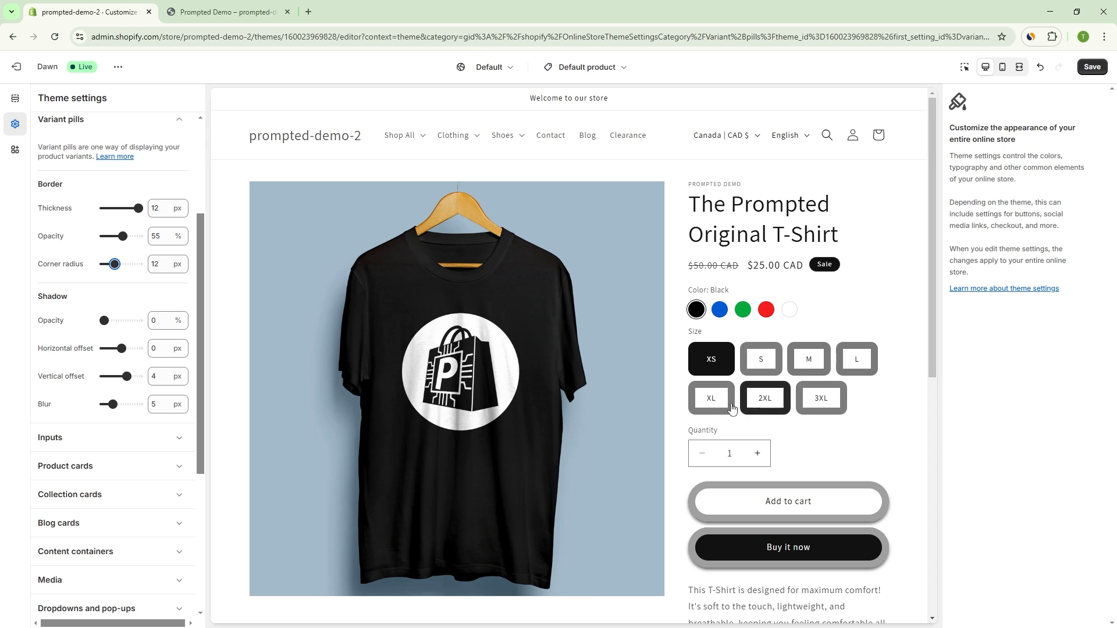
{"action": "left_click_drag", "start_coordinate": [135, 210], "coordinate": [109, 208]}
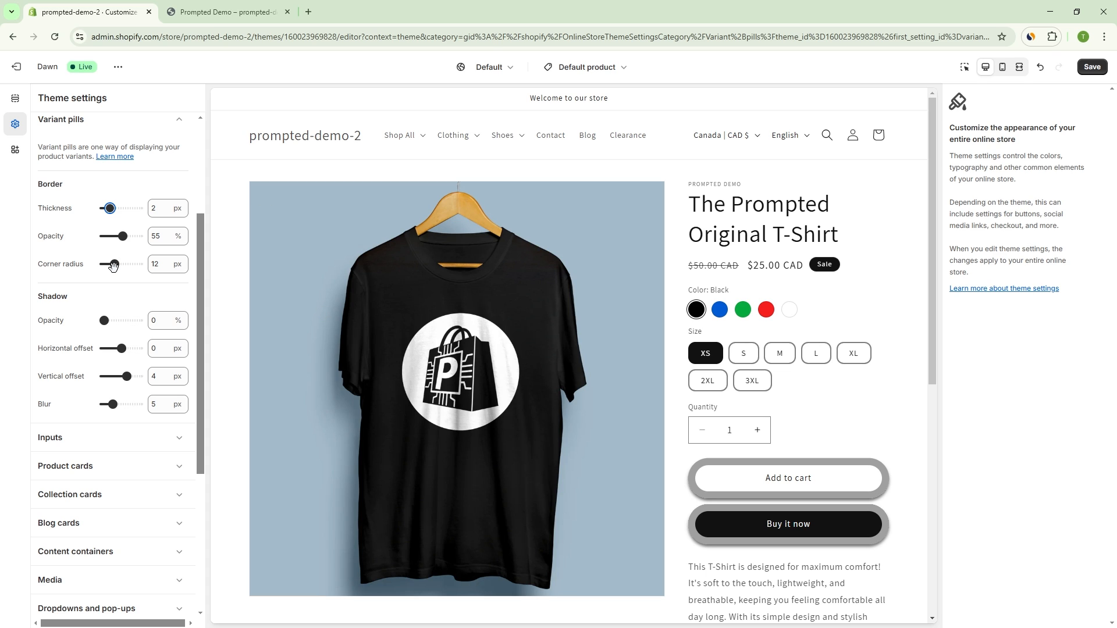
{"action": "left_click_drag", "start_coordinate": [117, 263], "coordinate": [108, 264]}
Step: Set the shadow opacity of the theme's inputs to 45%, with the store's search bar open in the preview
{"action": "scroll", "coordinate": [908, 245], "scroll_direction": "down", "scroll_amount": 1}
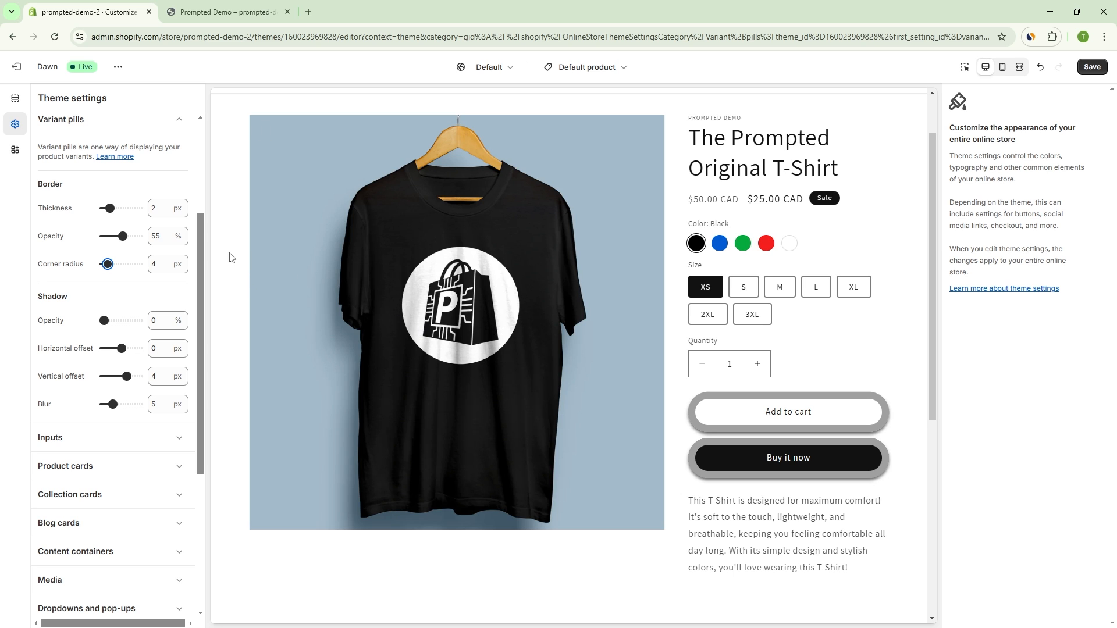
{"action": "scroll", "coordinate": [202, 268], "scroll_direction": "down", "scroll_amount": 3}
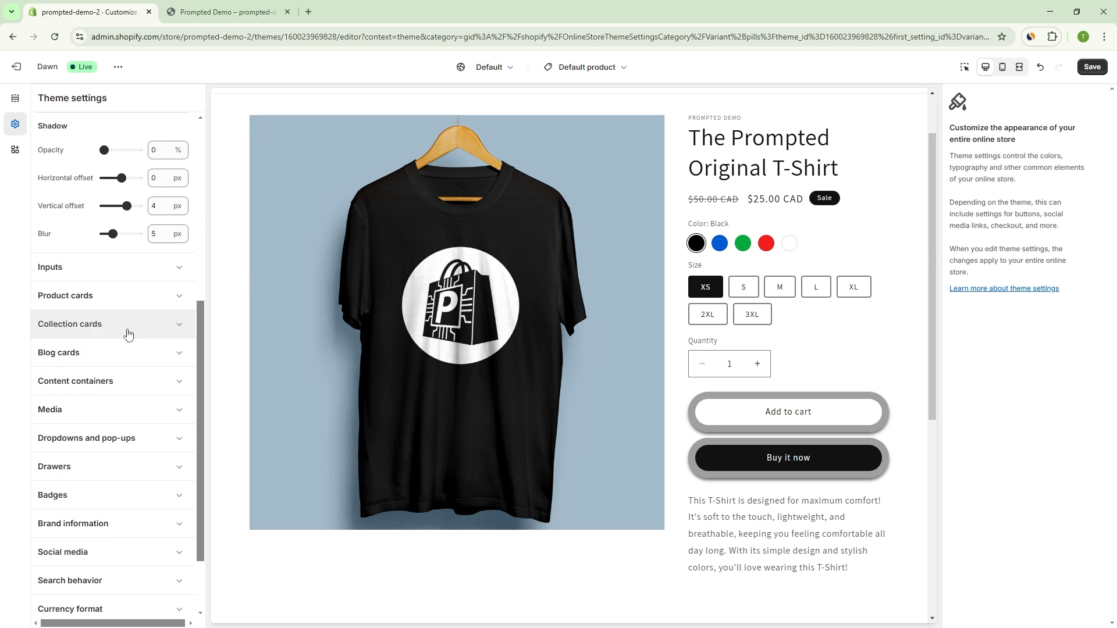
{"action": "scroll", "coordinate": [154, 289], "scroll_direction": "up", "scroll_amount": 1}
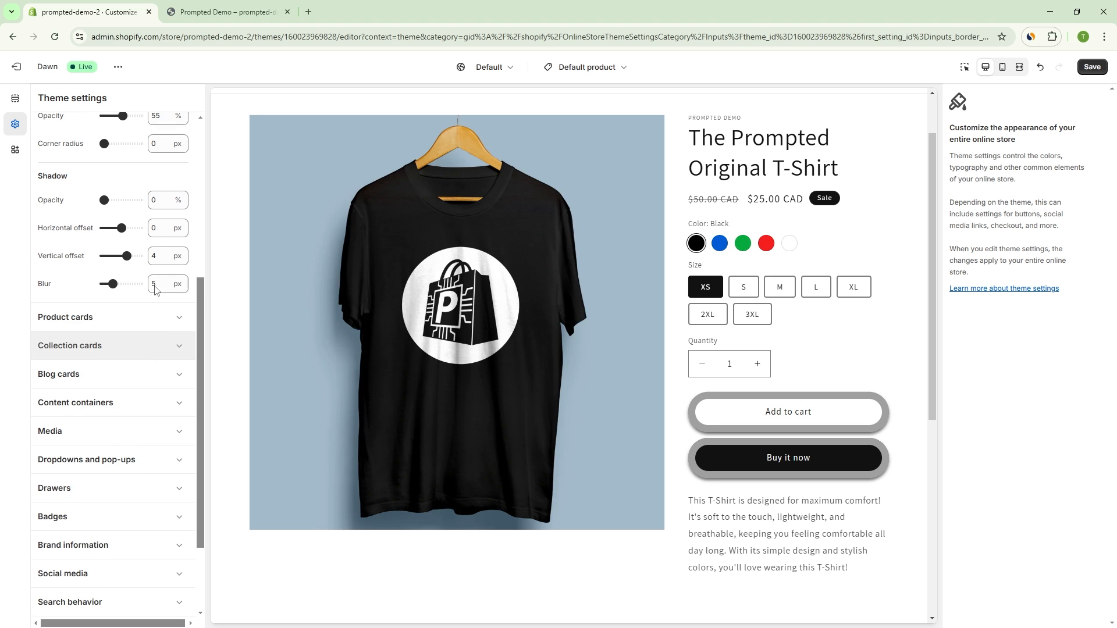
{"action": "scroll", "coordinate": [673, 357], "scroll_direction": "down", "scroll_amount": 6}
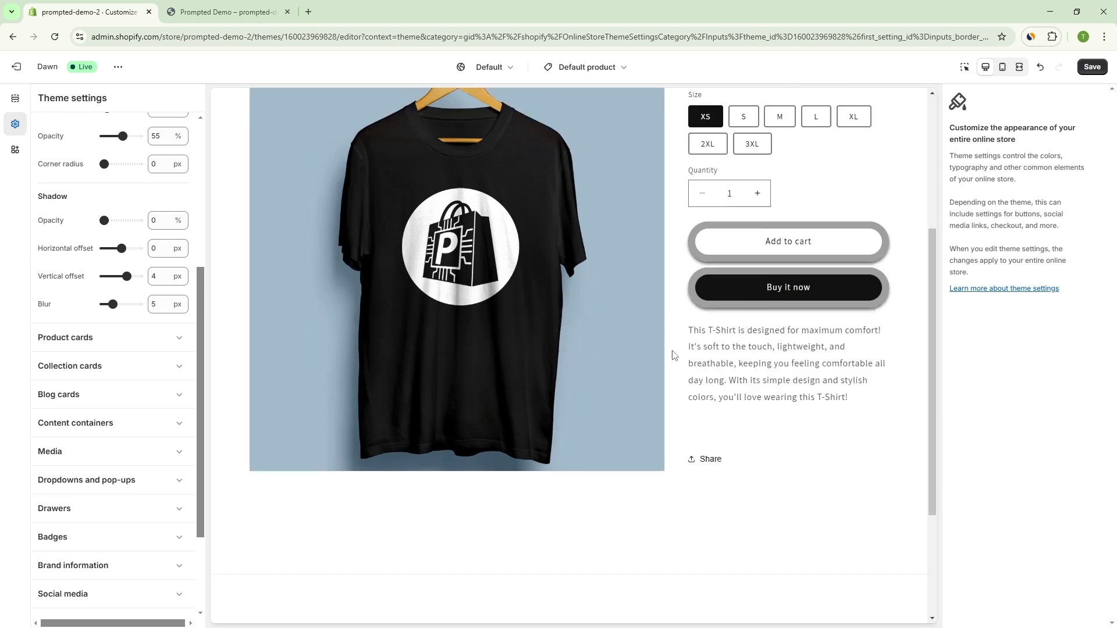
{"action": "scroll", "coordinate": [665, 356], "scroll_direction": "up", "scroll_amount": 5}
{"action": "scroll", "coordinate": [721, 384], "scroll_direction": "up", "scroll_amount": 2}
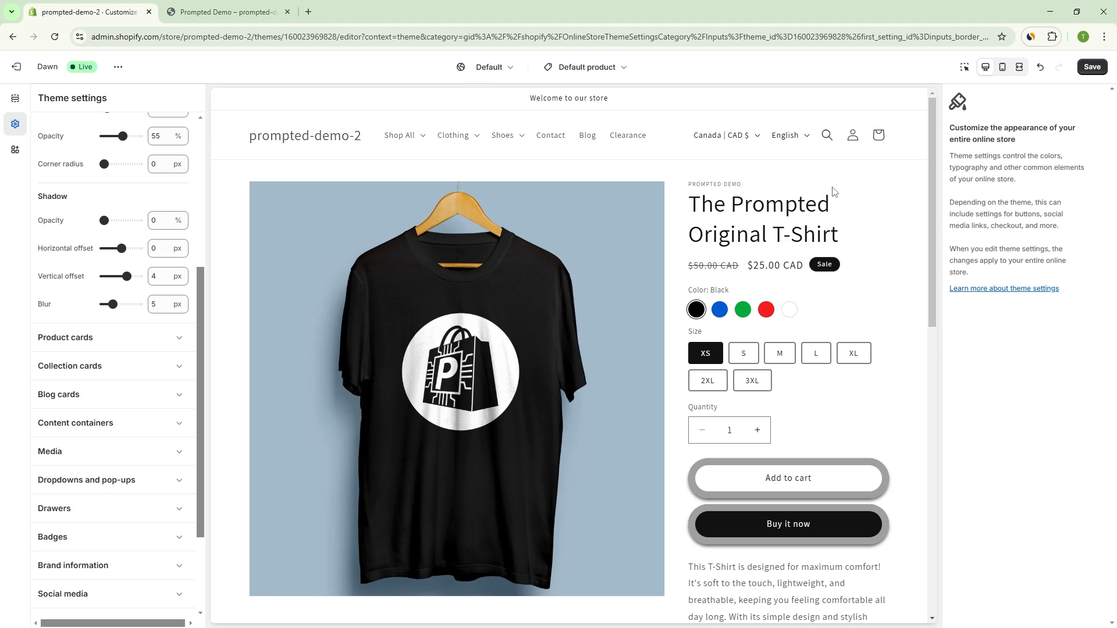
{"action": "left_click", "coordinate": [826, 135]}
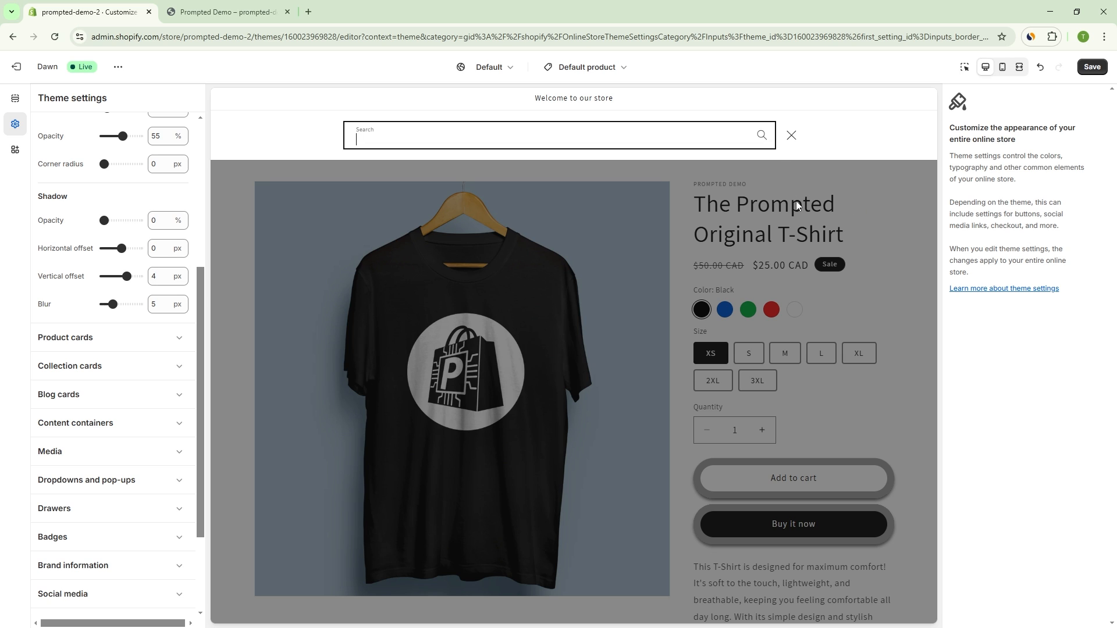
{"action": "left_click_drag", "start_coordinate": [105, 221], "coordinate": [120, 220]}
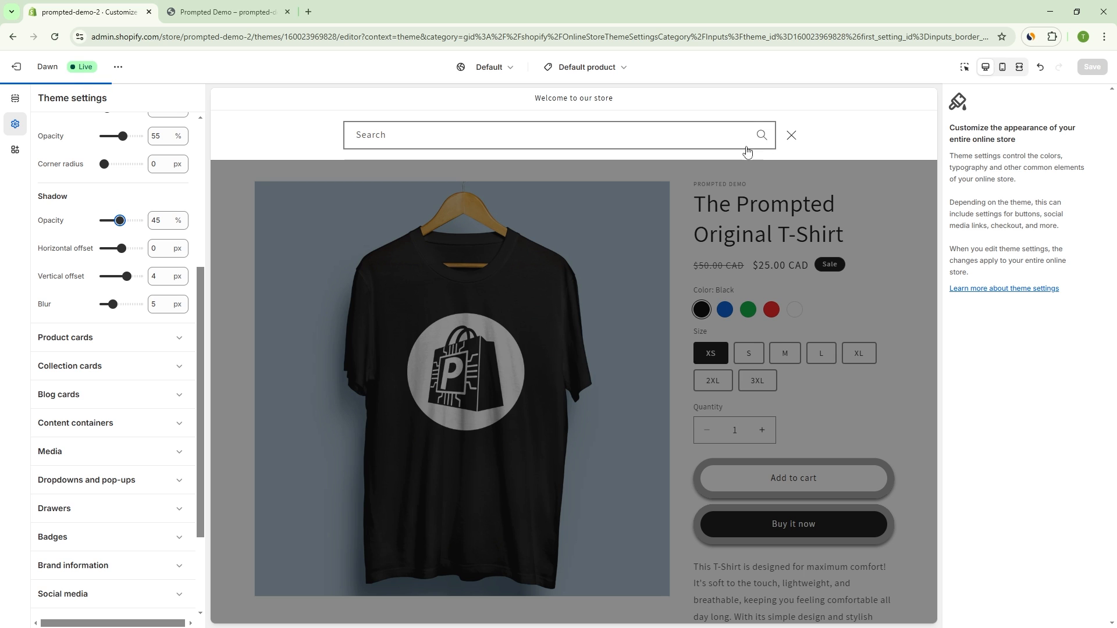
Step: Reopen the store's search bar in the preview to inspect its shadow, and close it
{"action": "left_click", "coordinate": [613, 225]}
{"action": "left_click", "coordinate": [826, 133]}
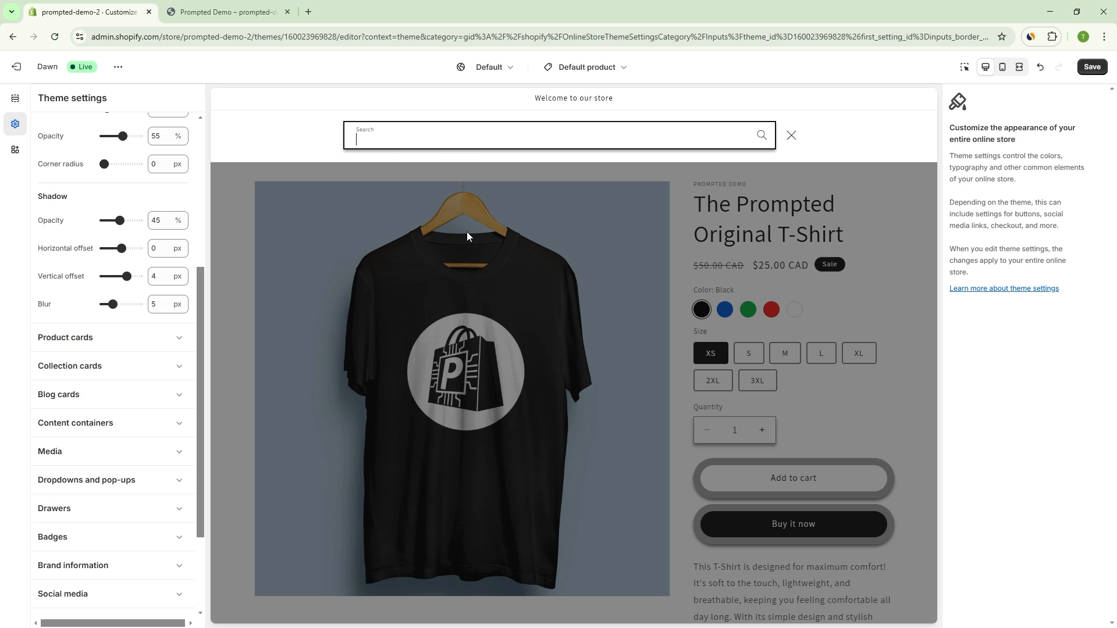
{"action": "left_click", "coordinate": [913, 242]}
Step: Examine the input shadow on the footer's email signup field and its country and language selectors
{"action": "scroll", "coordinate": [902, 279], "scroll_direction": "down", "scroll_amount": 6}
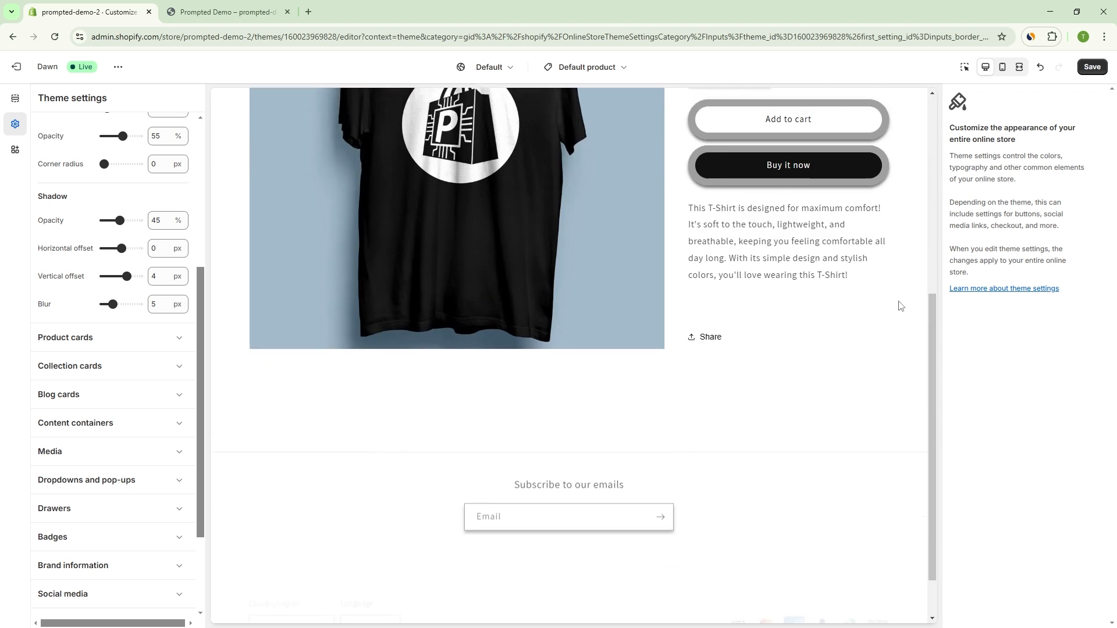
{"action": "scroll", "coordinate": [899, 301], "scroll_direction": "down", "scroll_amount": 5}
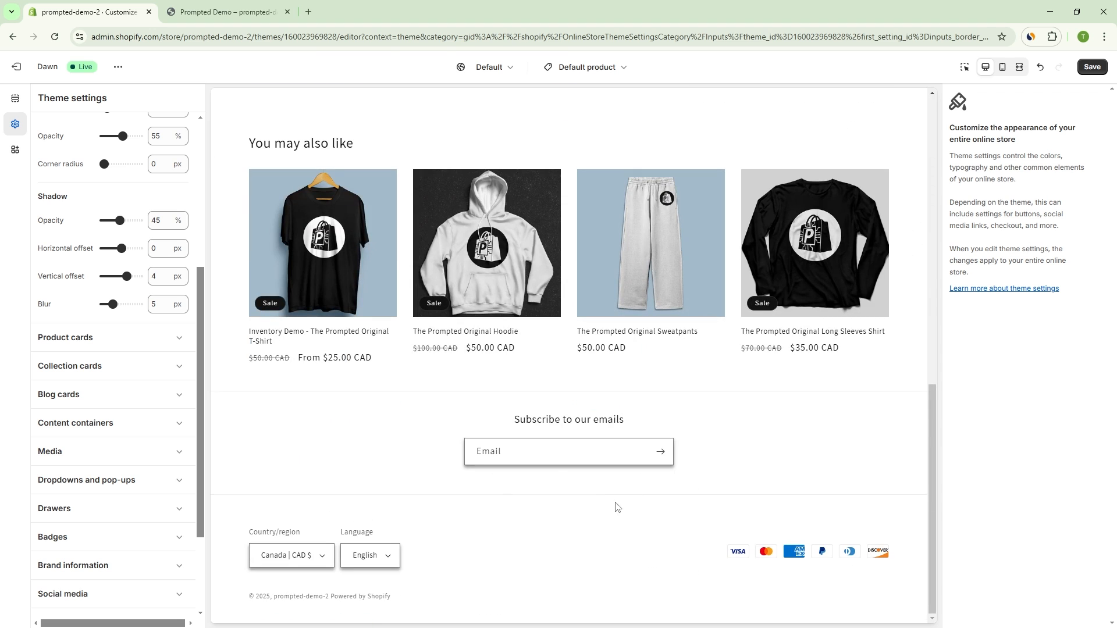
{"action": "left_click", "coordinate": [481, 452]}
{"action": "left_click", "coordinate": [282, 557]}
{"action": "left_click", "coordinate": [385, 556]}
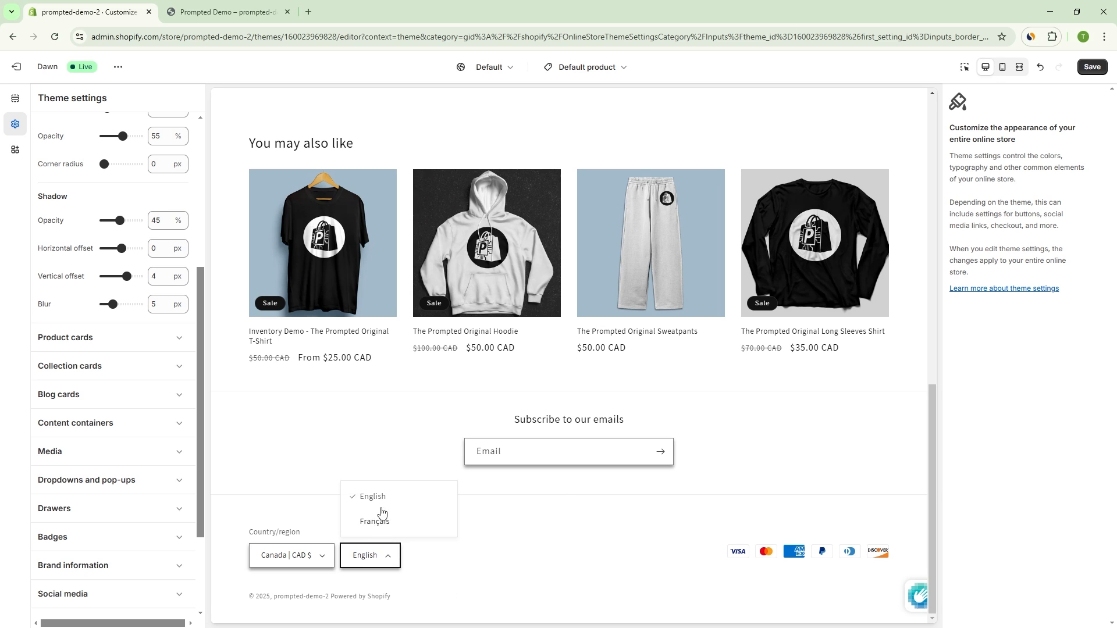
{"action": "left_click", "coordinate": [522, 542]}
Step: Compare the header's language selector with the styling of the product's quantity field
{"action": "scroll", "coordinate": [508, 526], "scroll_direction": "up", "scroll_amount": 3}
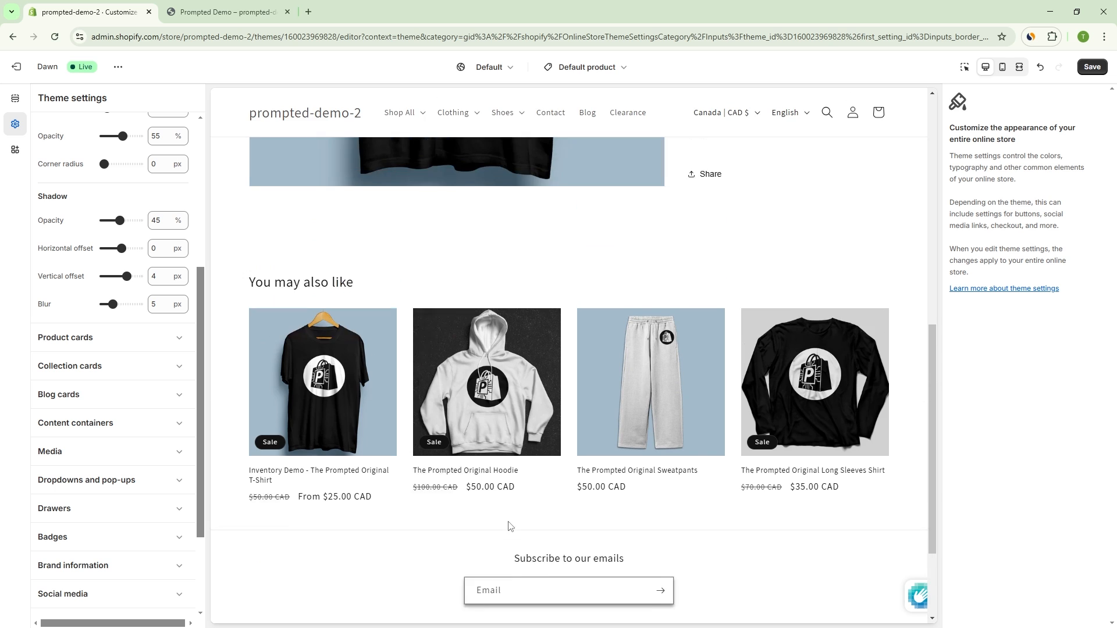
{"action": "scroll", "coordinate": [509, 526], "scroll_direction": "up", "scroll_amount": 8}
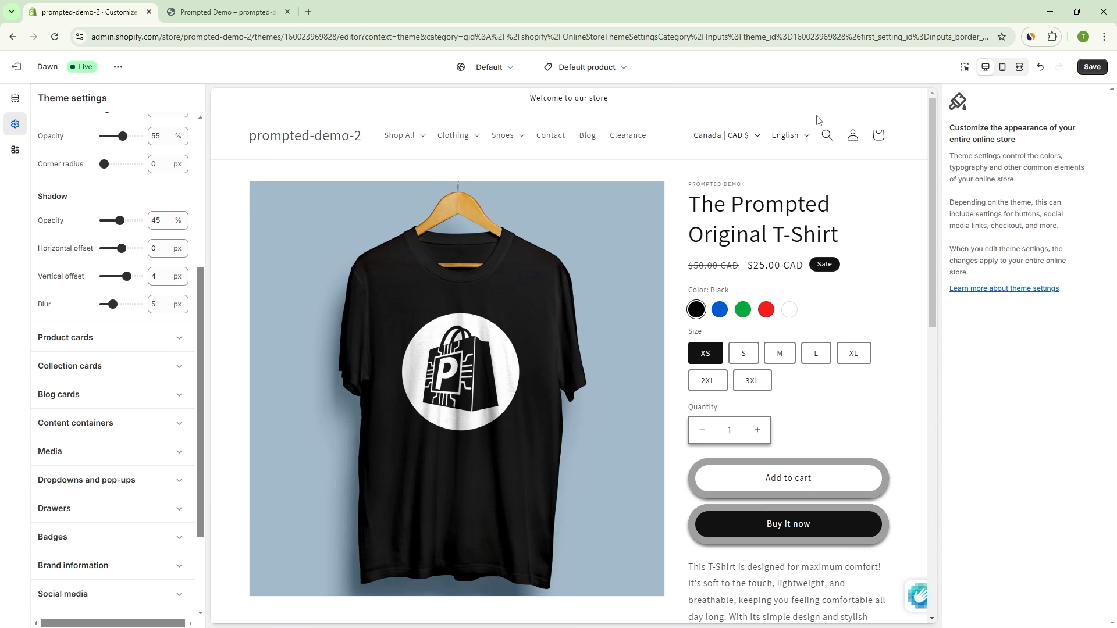
{"action": "left_click", "coordinate": [798, 133]}
{"action": "scroll", "coordinate": [791, 279], "scroll_direction": "down", "scroll_amount": 9}
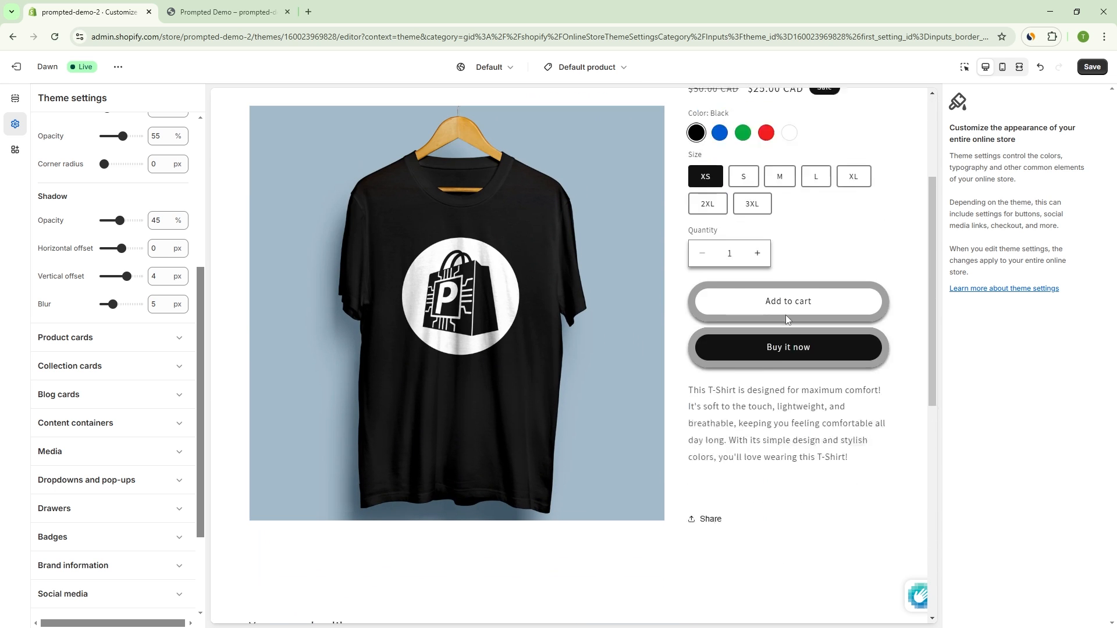
Step: Open the header's country selector, Shoes menu and language selector in the preview to examine their dropdown styling
{"action": "scroll", "coordinate": [666, 357], "scroll_direction": "down", "scroll_amount": 2}
{"action": "scroll", "coordinate": [727, 360], "scroll_direction": "up", "scroll_amount": 10}
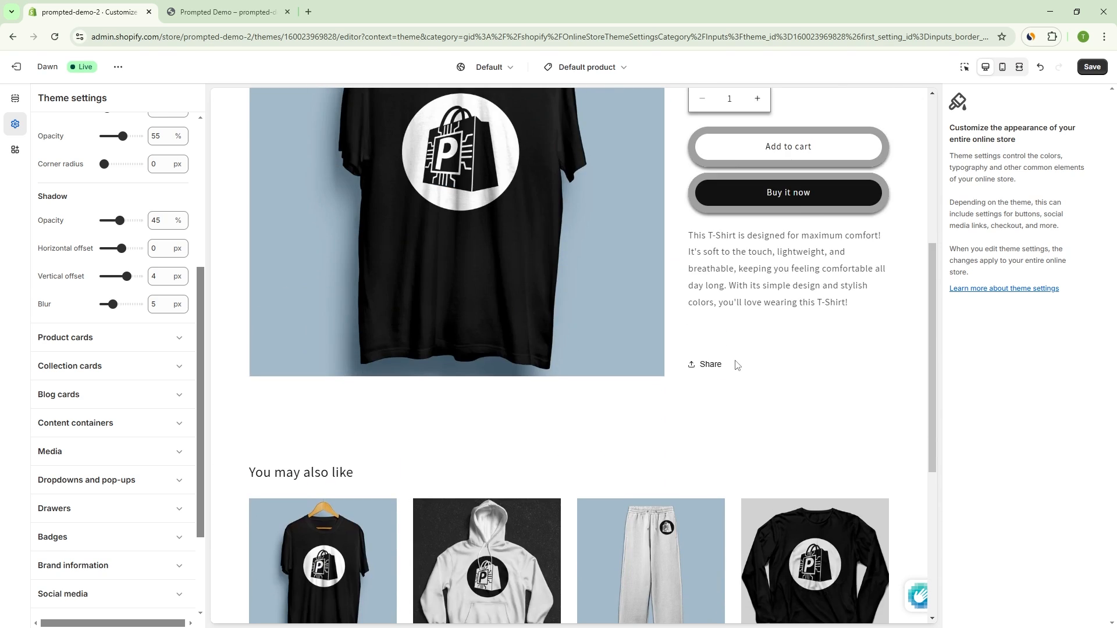
{"action": "left_click", "coordinate": [726, 140]}
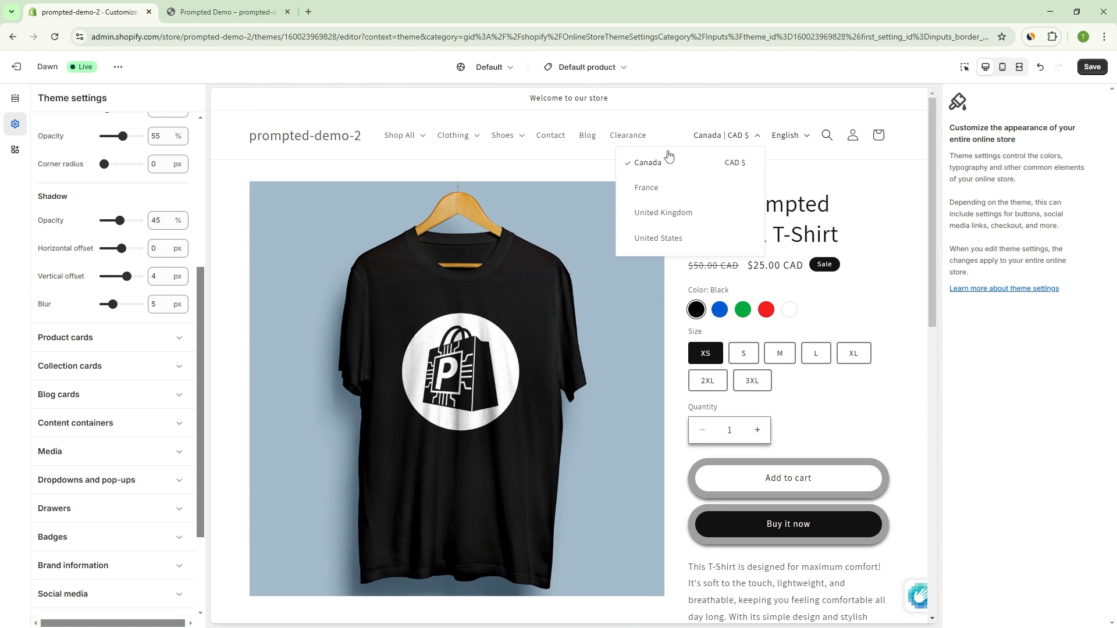
{"action": "left_click", "coordinate": [503, 136]}
{"action": "left_click", "coordinate": [768, 142]}
Step: Open the footer's country selector in the preview to inspect its dropdown, and close it
{"action": "scroll", "coordinate": [800, 374], "scroll_direction": "down", "scroll_amount": 10}
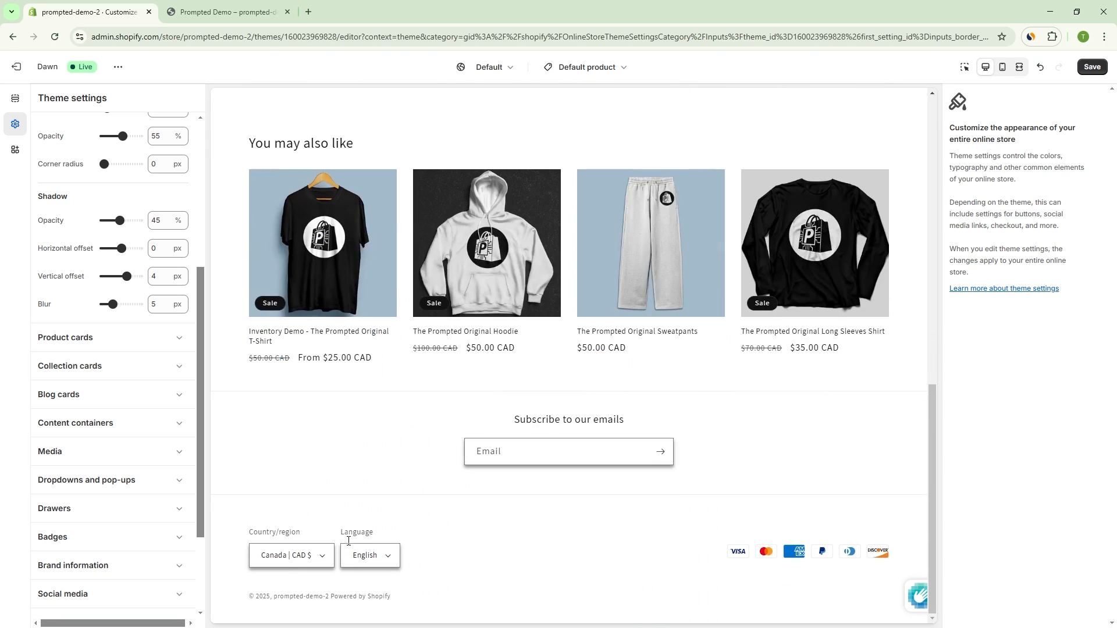
{"action": "left_click", "coordinate": [327, 552]}
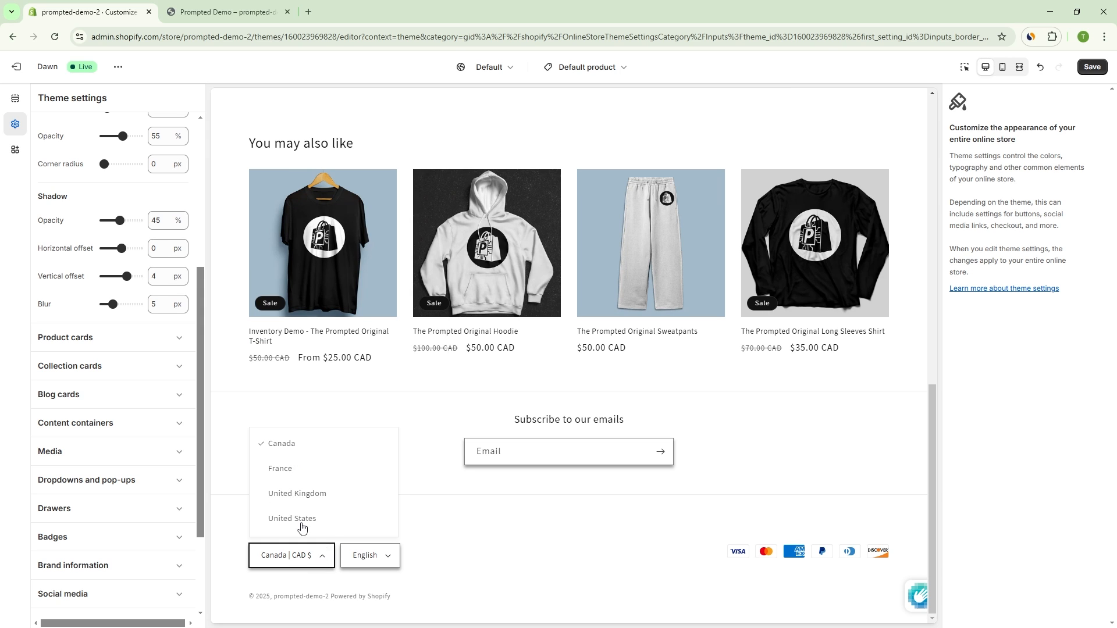
{"action": "left_click", "coordinate": [468, 565]}
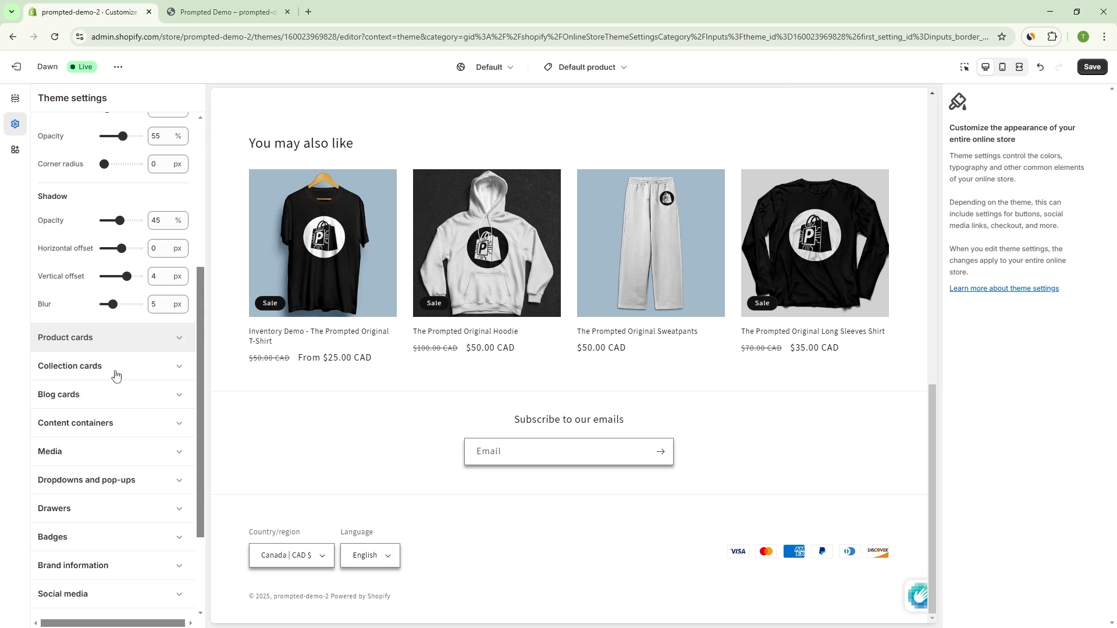
Step: Set the shadow opacity of the theme's inputs to 0%
{"action": "scroll", "coordinate": [126, 339], "scroll_direction": "up", "scroll_amount": 2}
{"action": "left_click_drag", "start_coordinate": [125, 318], "coordinate": [70, 324]}
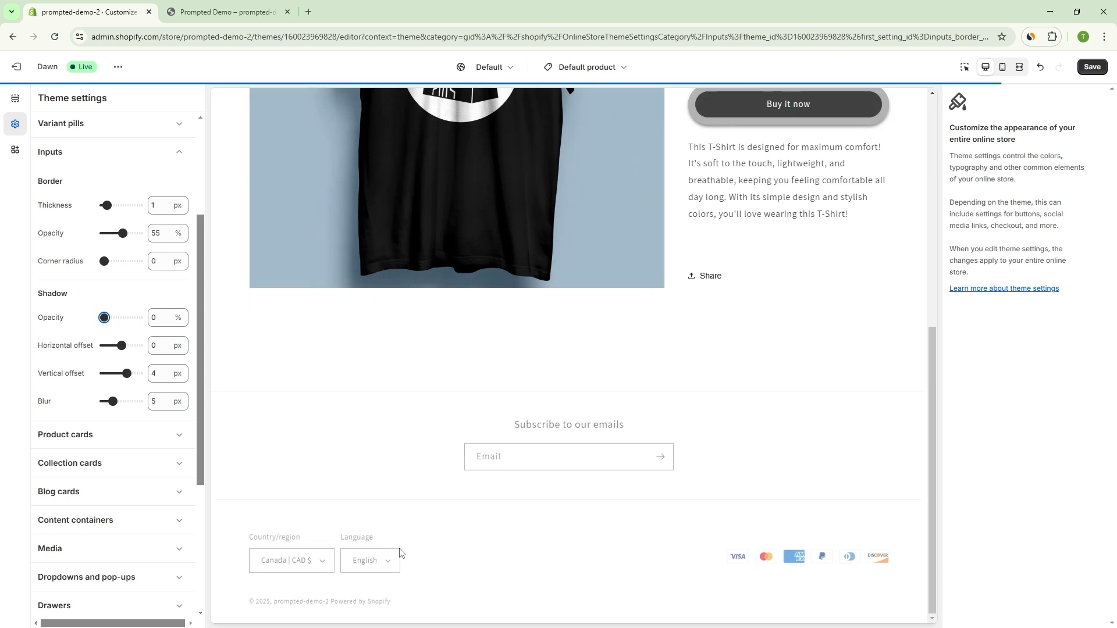
{"action": "scroll", "coordinate": [96, 374], "scroll_direction": "down", "scroll_amount": 2}
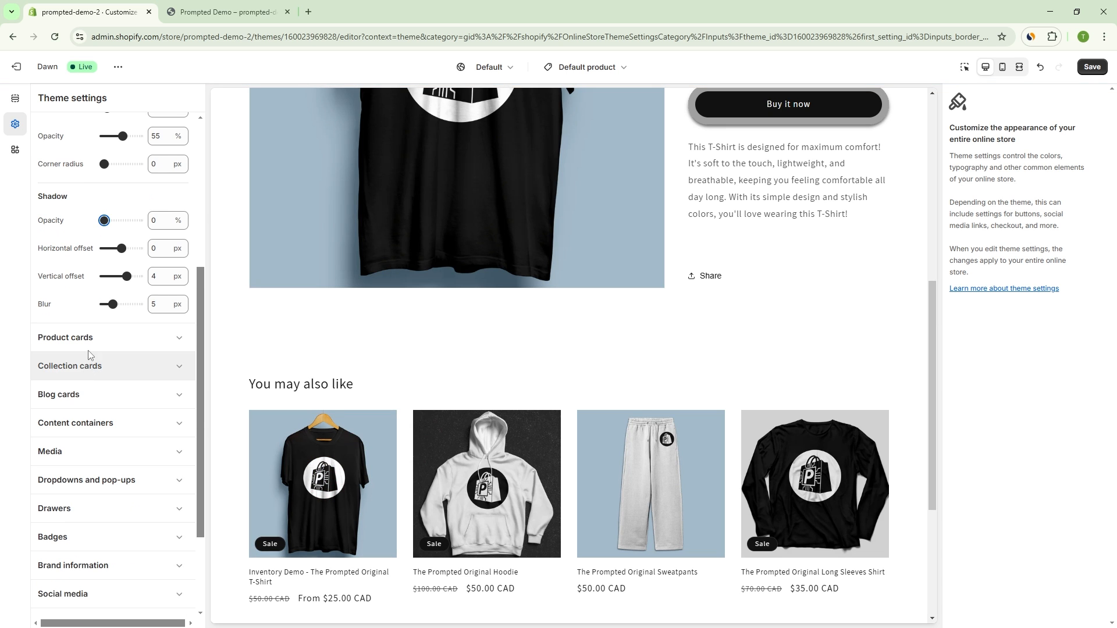
Step: Expand the product card settings and open the T-Shirts collection in the preview to examine its product cards
{"action": "left_click", "coordinate": [107, 342]}
{"action": "scroll", "coordinate": [400, 341], "scroll_direction": "down", "scroll_amount": 2}
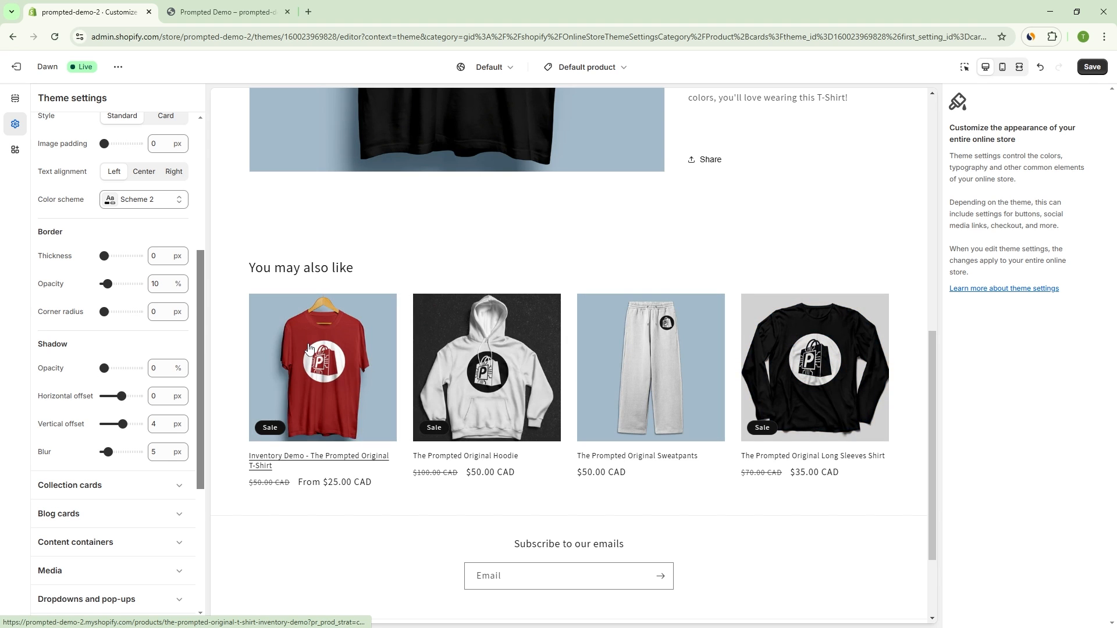
{"action": "scroll", "coordinate": [433, 181], "scroll_direction": "up", "scroll_amount": 4}
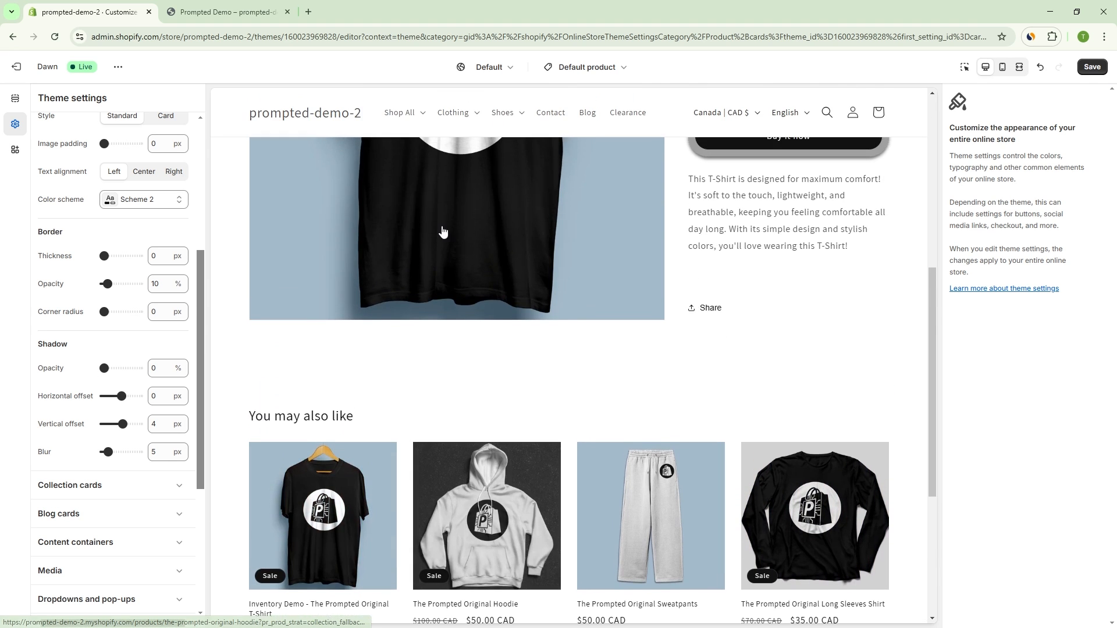
{"action": "left_click", "coordinate": [453, 114]}
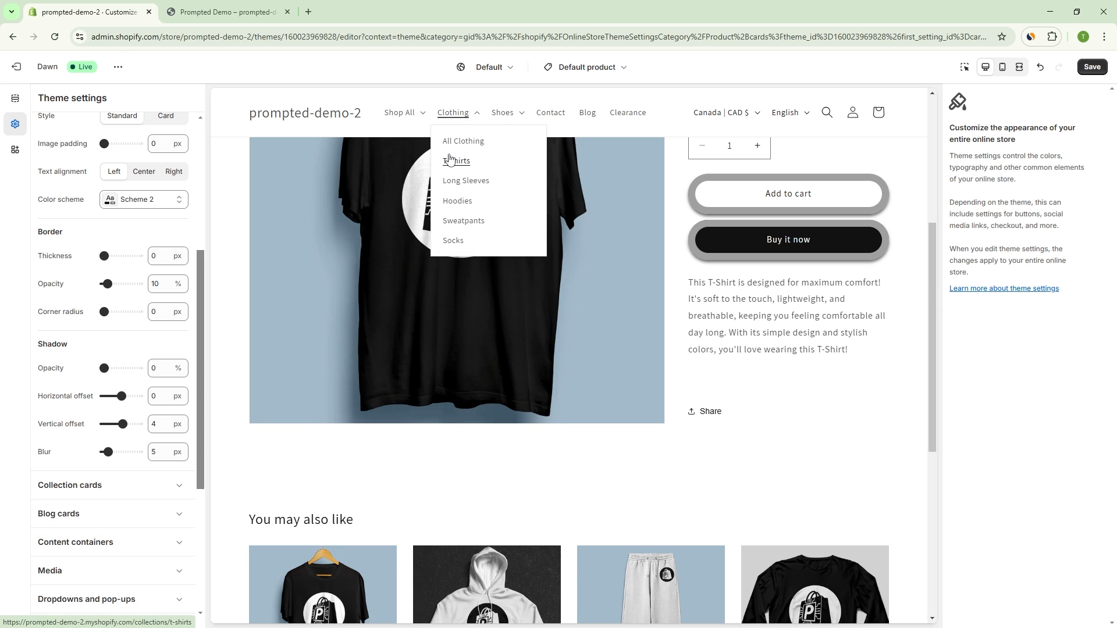
{"action": "left_click", "coordinate": [455, 160]}
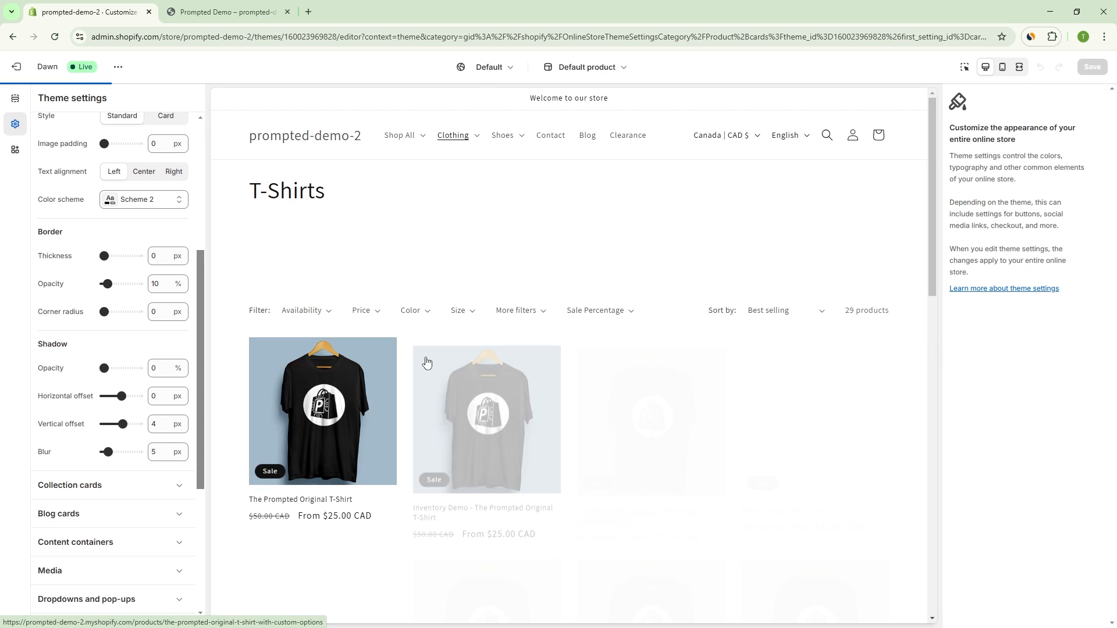
{"action": "scroll", "coordinate": [625, 401], "scroll_direction": "down", "scroll_amount": 5}
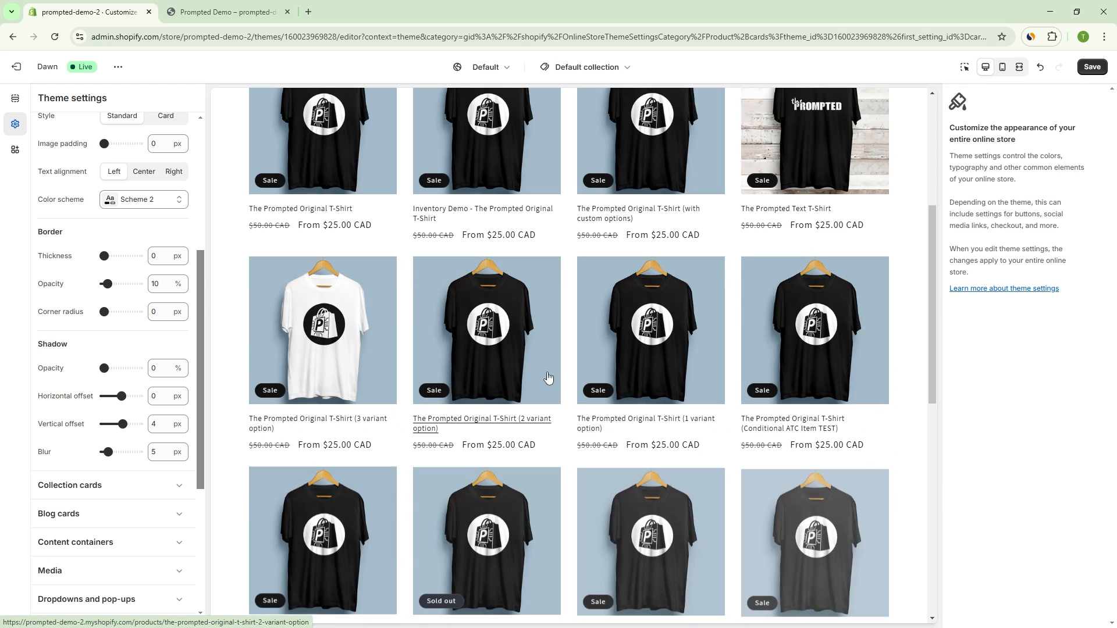
{"action": "scroll", "coordinate": [449, 345], "scroll_direction": "up", "scroll_amount": 2}
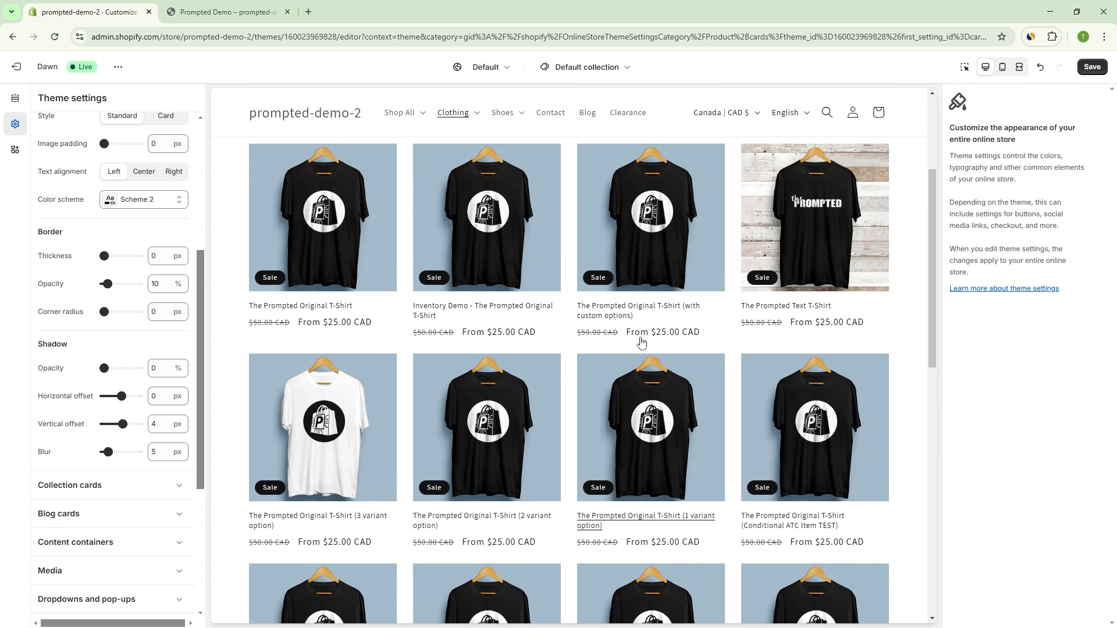
{"action": "scroll", "coordinate": [641, 342], "scroll_direction": "down", "scroll_amount": 3}
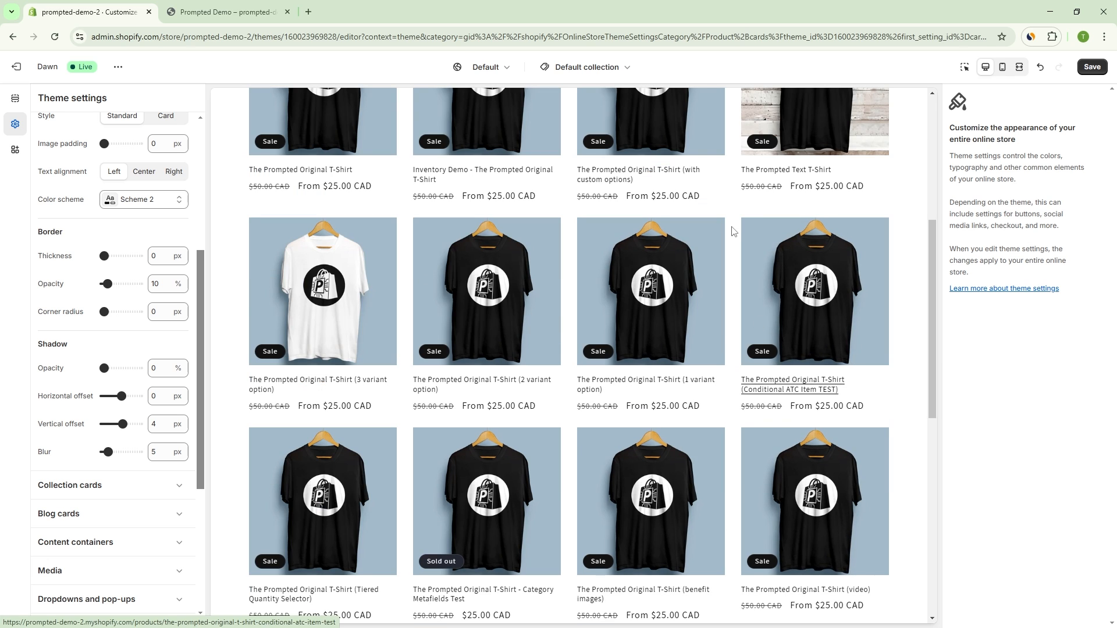
Step: Set the product cards' shadow opacity to 50% and border thickness to 7 px, and check them in the collection preview
{"action": "scroll", "coordinate": [143, 275], "scroll_direction": "up", "scroll_amount": 2}
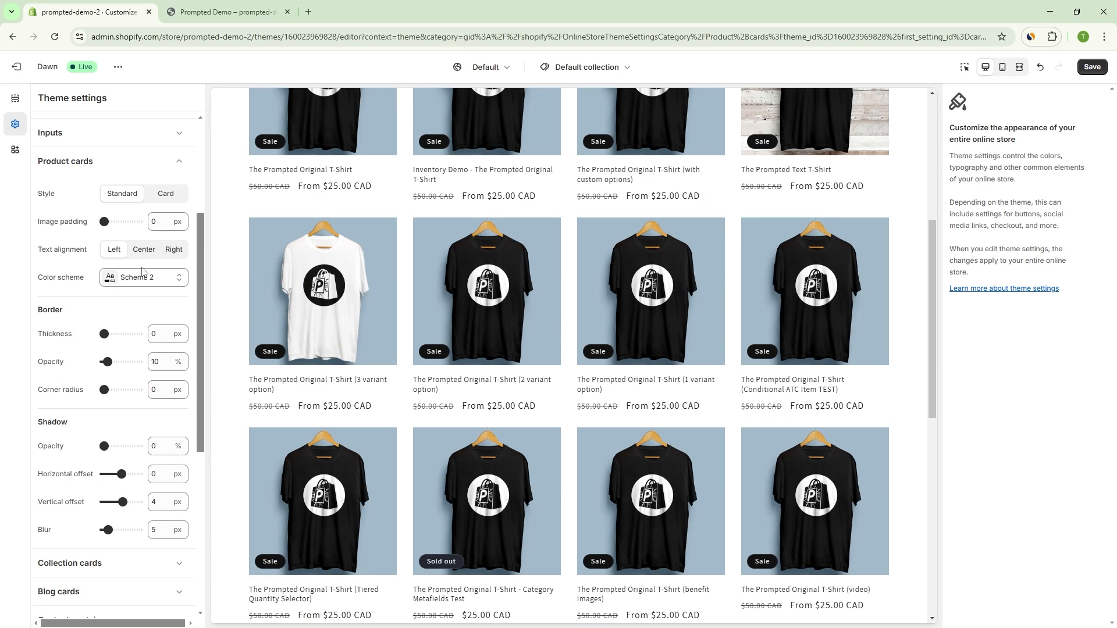
{"action": "scroll", "coordinate": [126, 266], "scroll_direction": "down", "scroll_amount": 2}
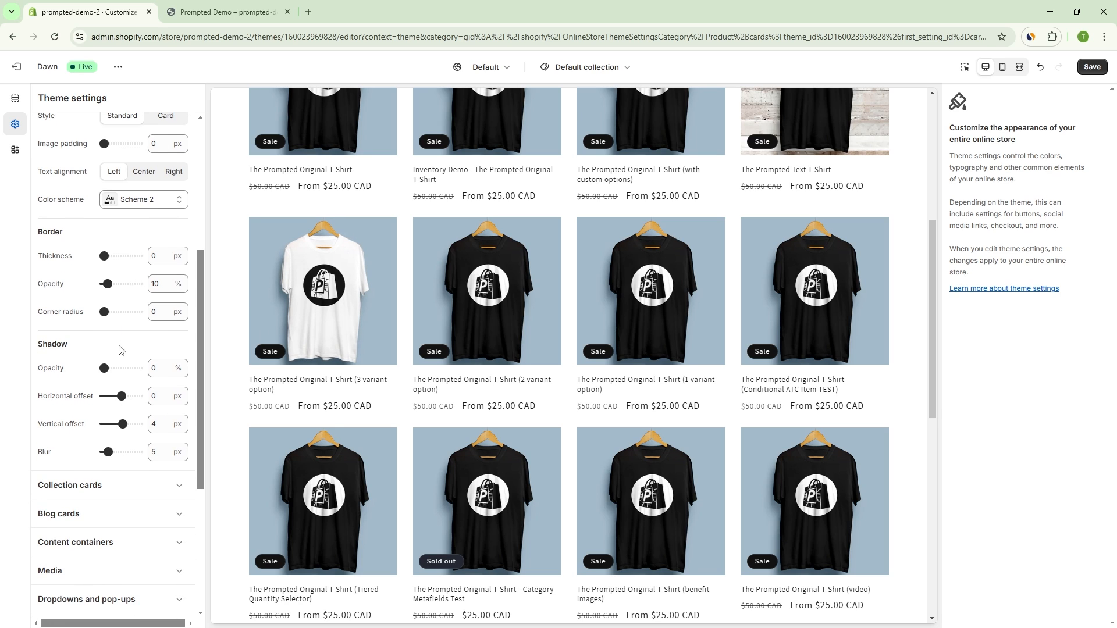
{"action": "left_click_drag", "start_coordinate": [107, 366], "coordinate": [121, 367]}
{"action": "left_click", "coordinate": [114, 258]}
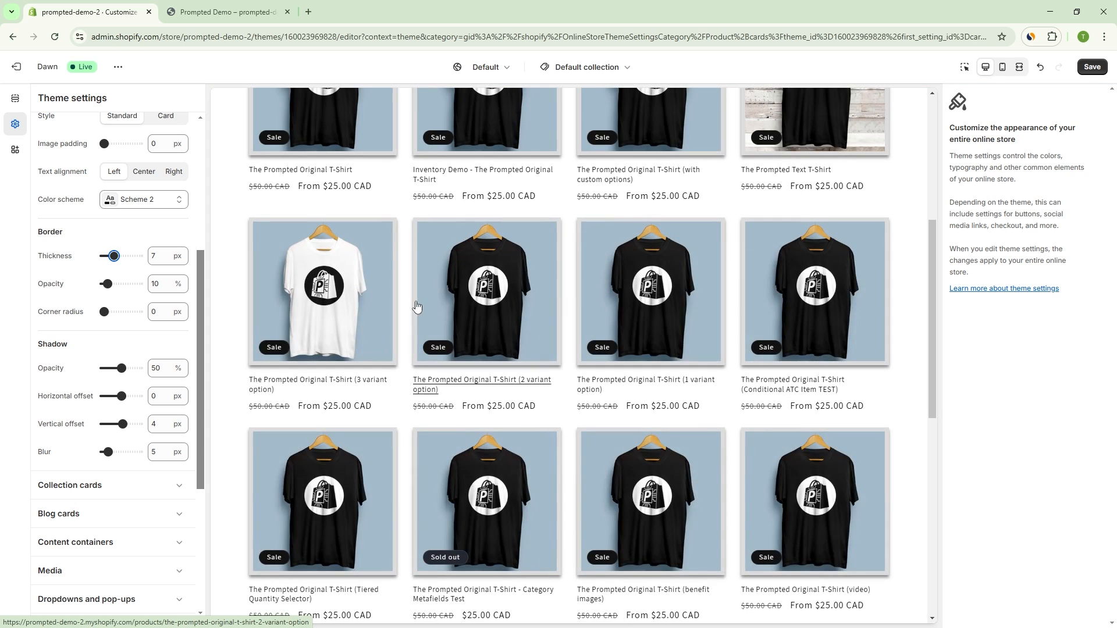
{"action": "scroll", "coordinate": [410, 309], "scroll_direction": "up", "scroll_amount": 5}
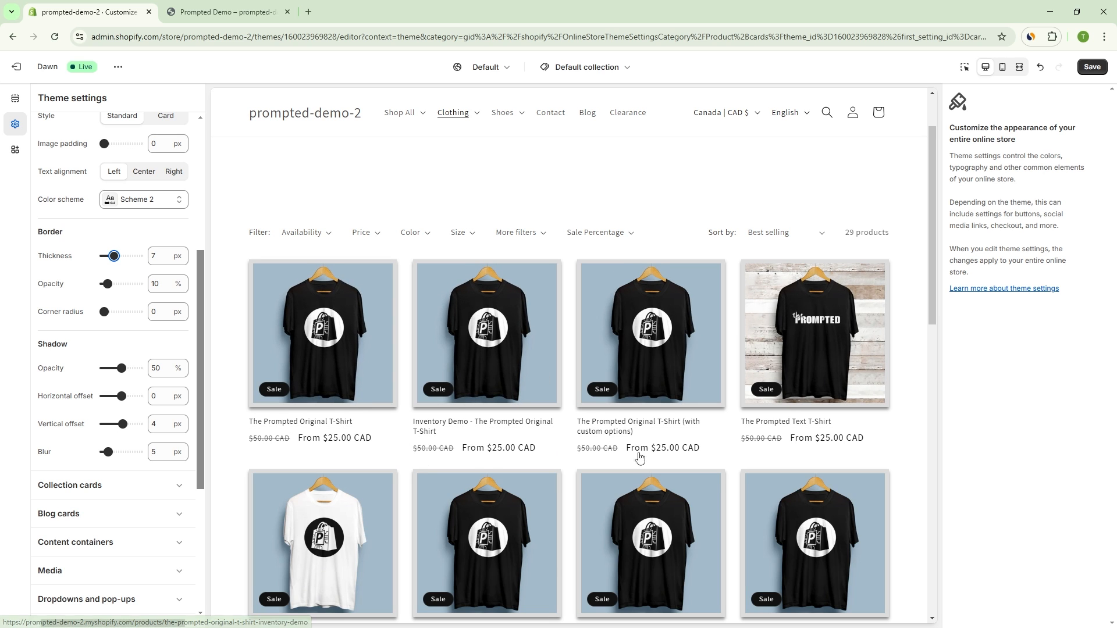
{"action": "scroll", "coordinate": [276, 466], "scroll_direction": "down", "scroll_amount": 2}
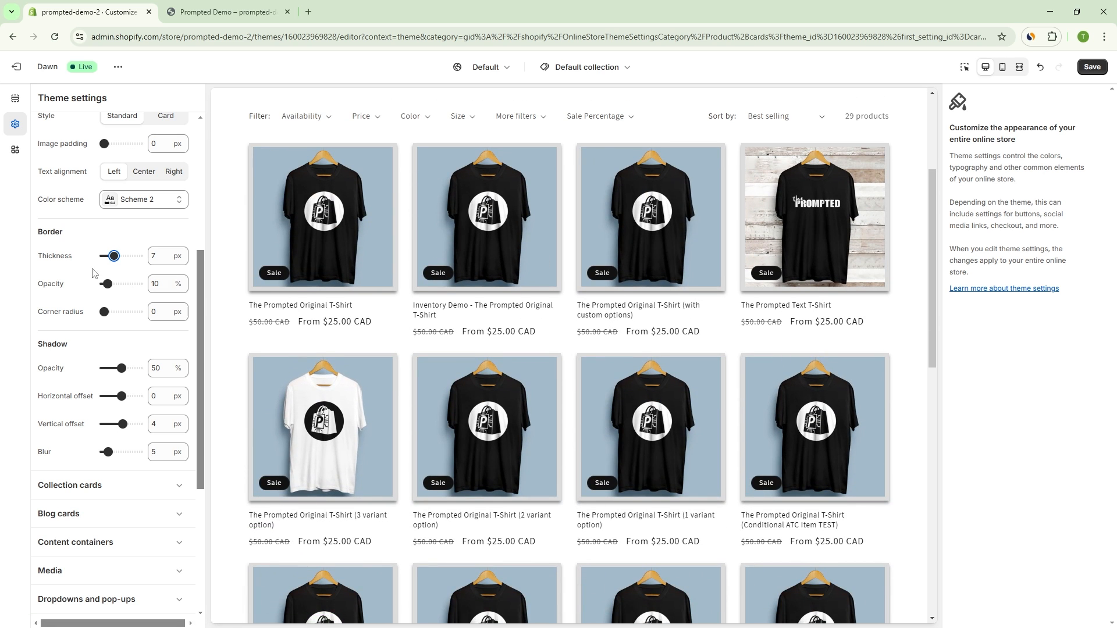
Step: Change the product card style to Card and review the collection's product grid
{"action": "scroll", "coordinate": [136, 295], "scroll_direction": "up", "scroll_amount": 3}
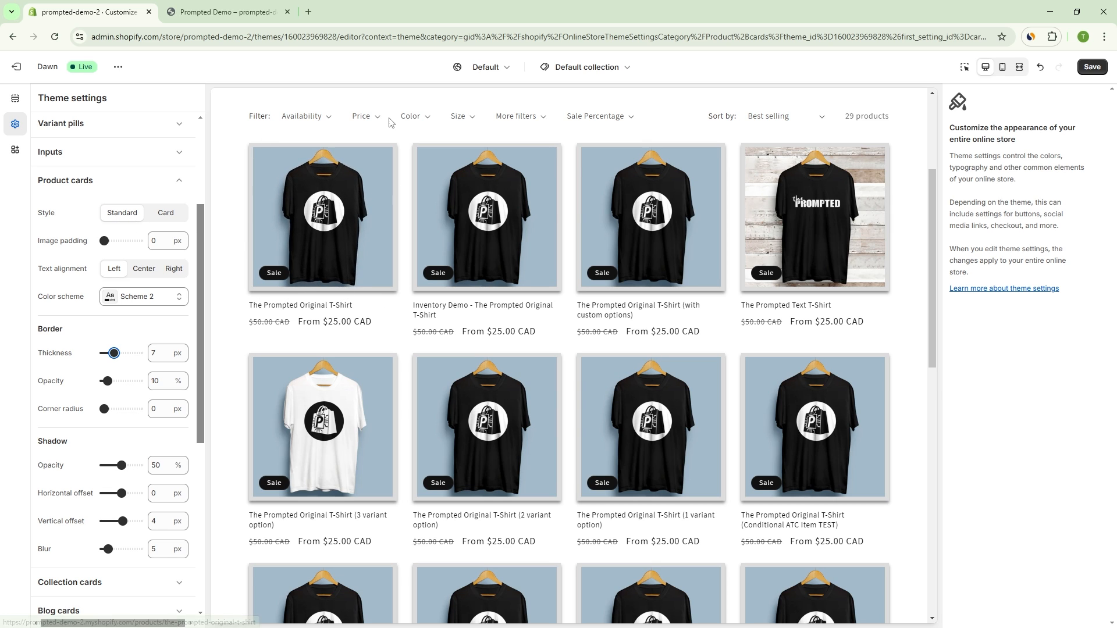
{"action": "left_click", "coordinate": [174, 216]}
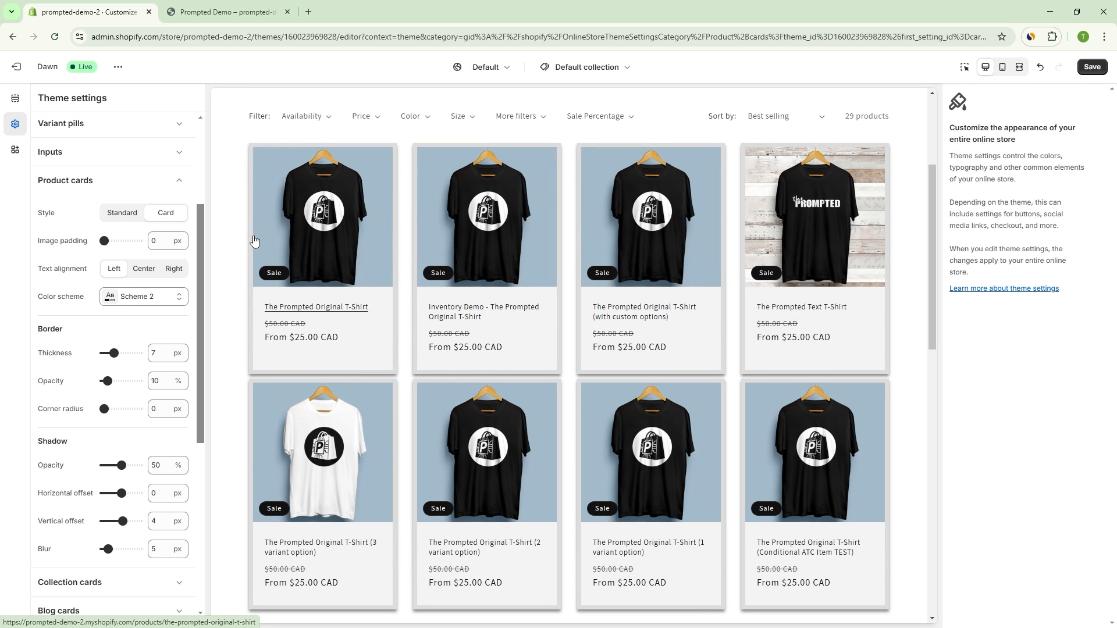
{"action": "scroll", "coordinate": [599, 407], "scroll_direction": "down", "scroll_amount": 5}
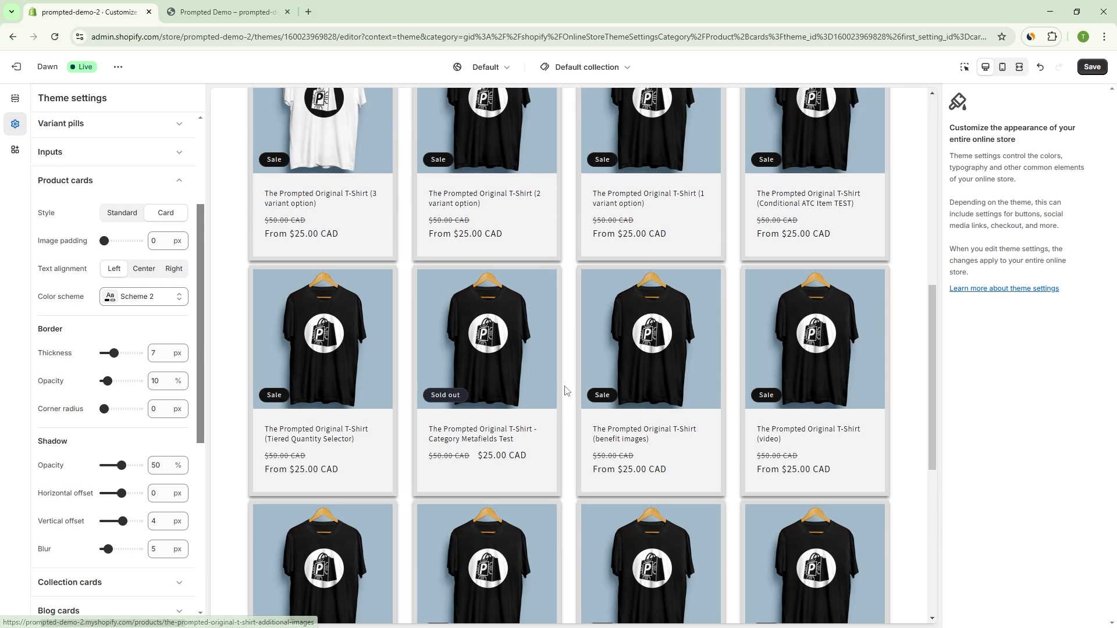
Step: Set the vertical space of the layout grid to 28 px and collapse the layout settings
{"action": "scroll", "coordinate": [137, 264], "scroll_direction": "up", "scroll_amount": 2}
{"action": "scroll", "coordinate": [138, 265], "scroll_direction": "up", "scroll_amount": 1}
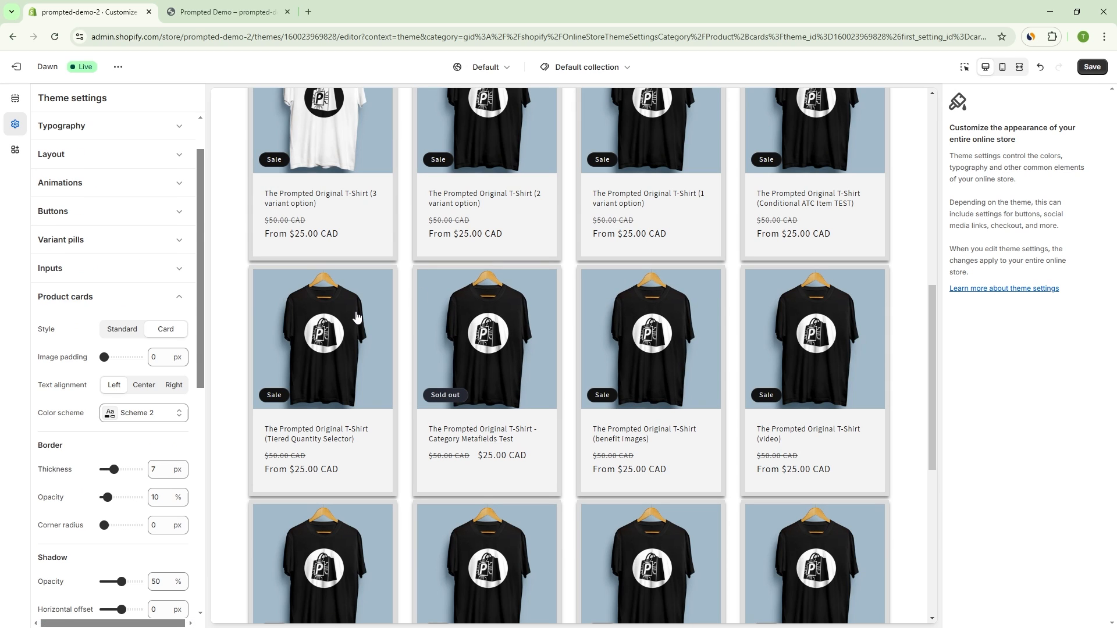
{"action": "scroll", "coordinate": [356, 316], "scroll_direction": "up", "scroll_amount": 1}
{"action": "scroll", "coordinate": [167, 294], "scroll_direction": "up", "scroll_amount": 1}
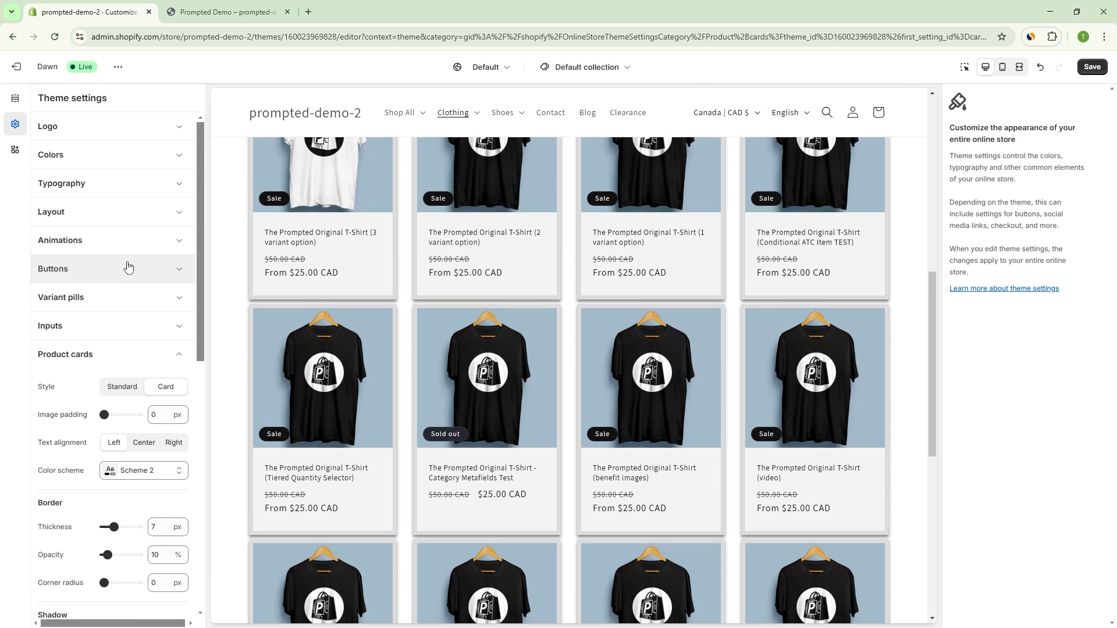
{"action": "left_click", "coordinate": [115, 214]}
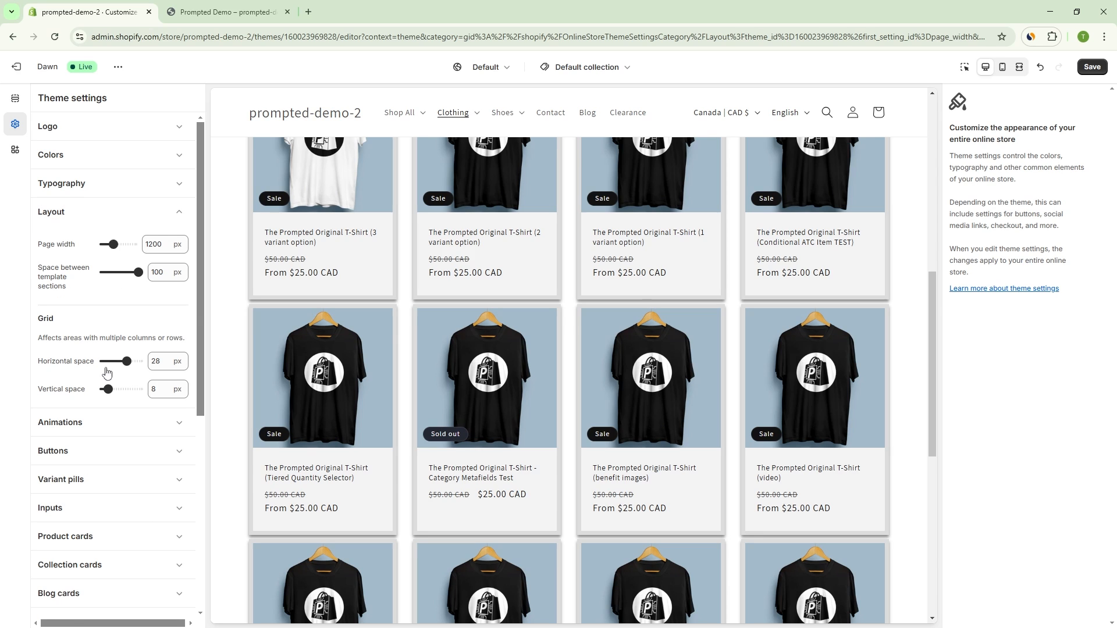
{"action": "left_click_drag", "start_coordinate": [107, 389], "coordinate": [126, 388]}
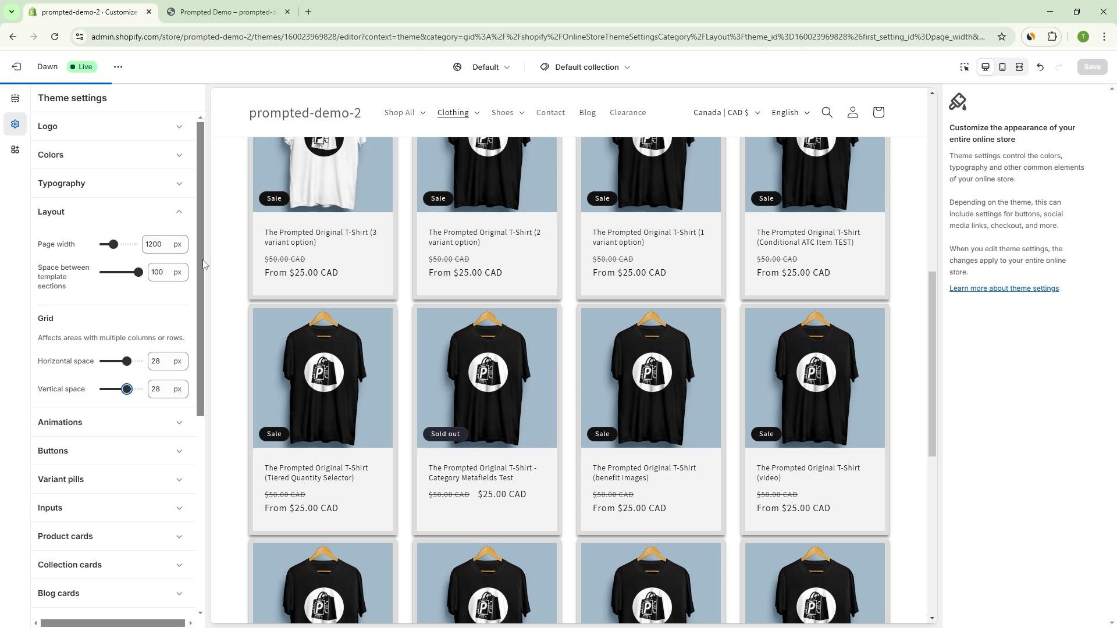
{"action": "left_click", "coordinate": [185, 212]}
{"action": "left_click_drag", "start_coordinate": [198, 201], "coordinate": [207, 385]}
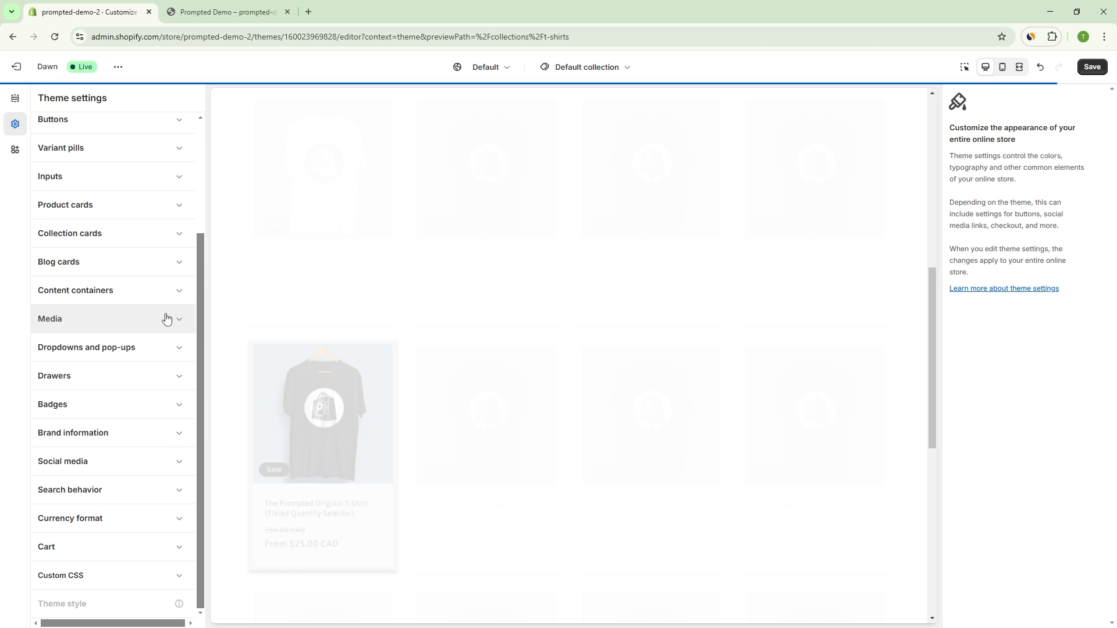
Step: Examine the spacing between product card rows throughout the T-Shirts collection preview
{"action": "scroll", "coordinate": [291, 181], "scroll_direction": "up", "scroll_amount": 4}
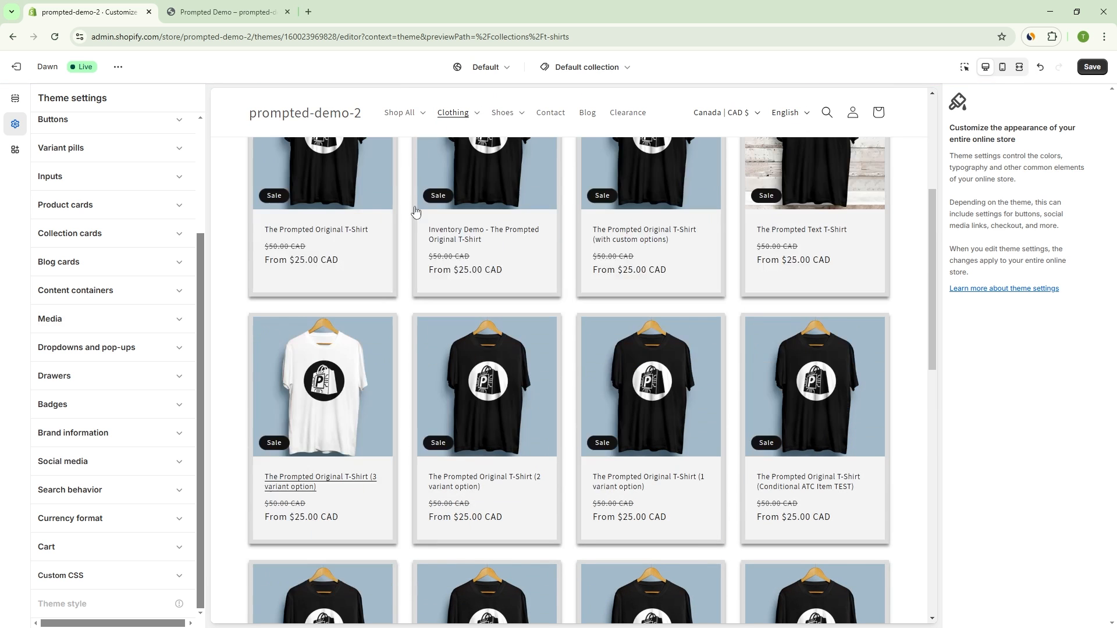
{"action": "scroll", "coordinate": [459, 275], "scroll_direction": "up", "scroll_amount": 4}
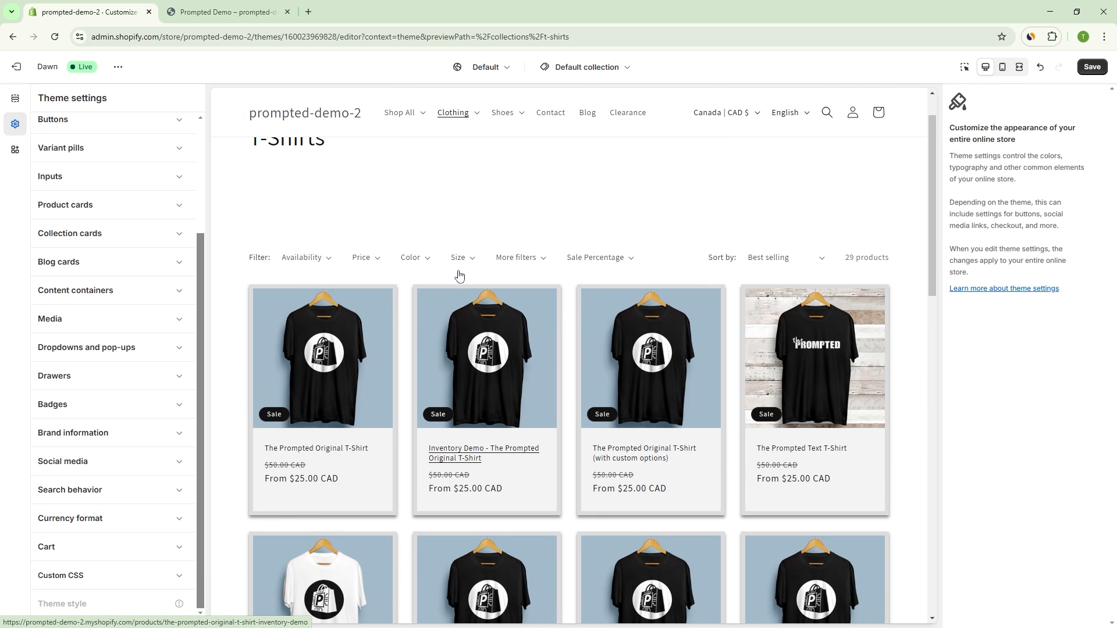
{"action": "scroll", "coordinate": [756, 356], "scroll_direction": "down", "scroll_amount": 3}
{"action": "scroll", "coordinate": [375, 332], "scroll_direction": "down", "scroll_amount": 3}
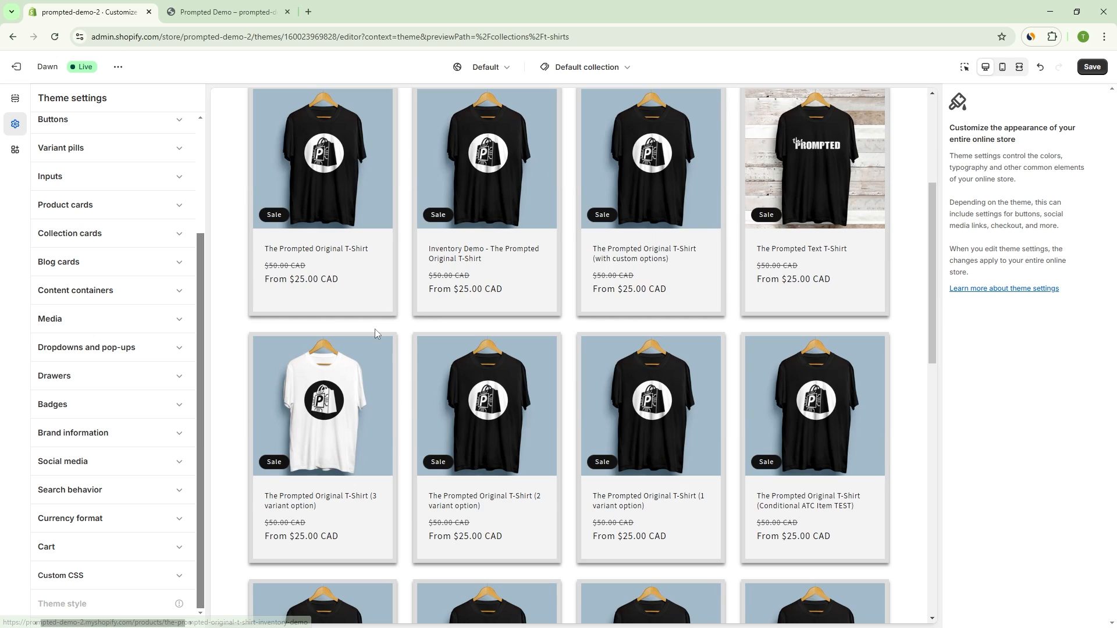
{"action": "scroll", "coordinate": [563, 406], "scroll_direction": "down", "scroll_amount": 3}
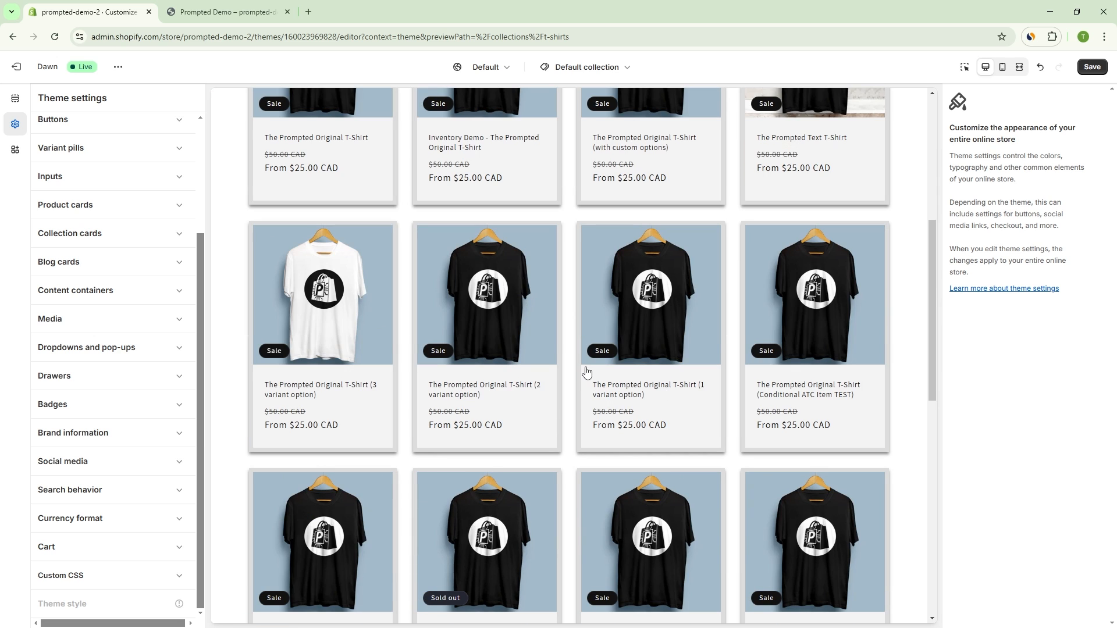
{"action": "left_click_drag", "start_coordinate": [930, 297], "coordinate": [894, 378]}
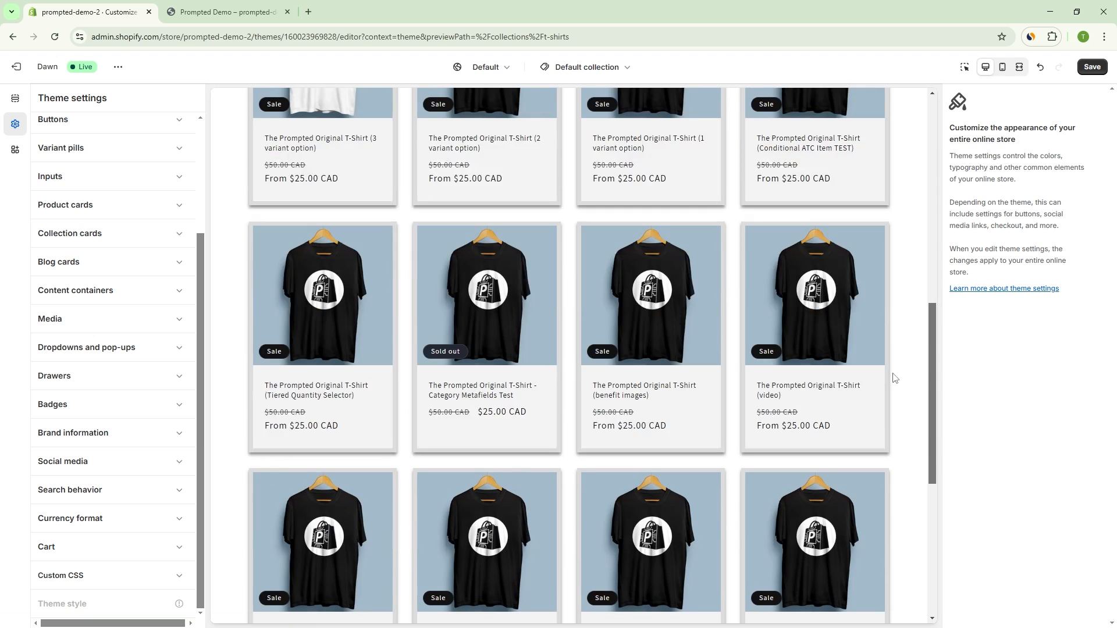
{"action": "scroll", "coordinate": [927, 379], "scroll_direction": "down", "scroll_amount": 3}
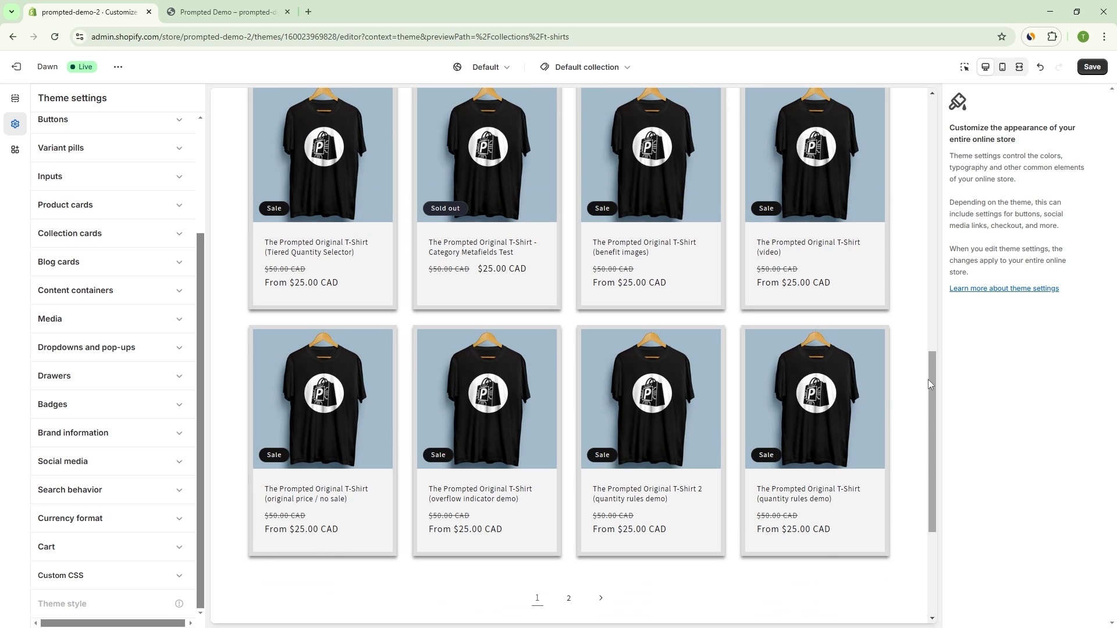
{"action": "scroll", "coordinate": [927, 380], "scroll_direction": "up", "scroll_amount": 1}
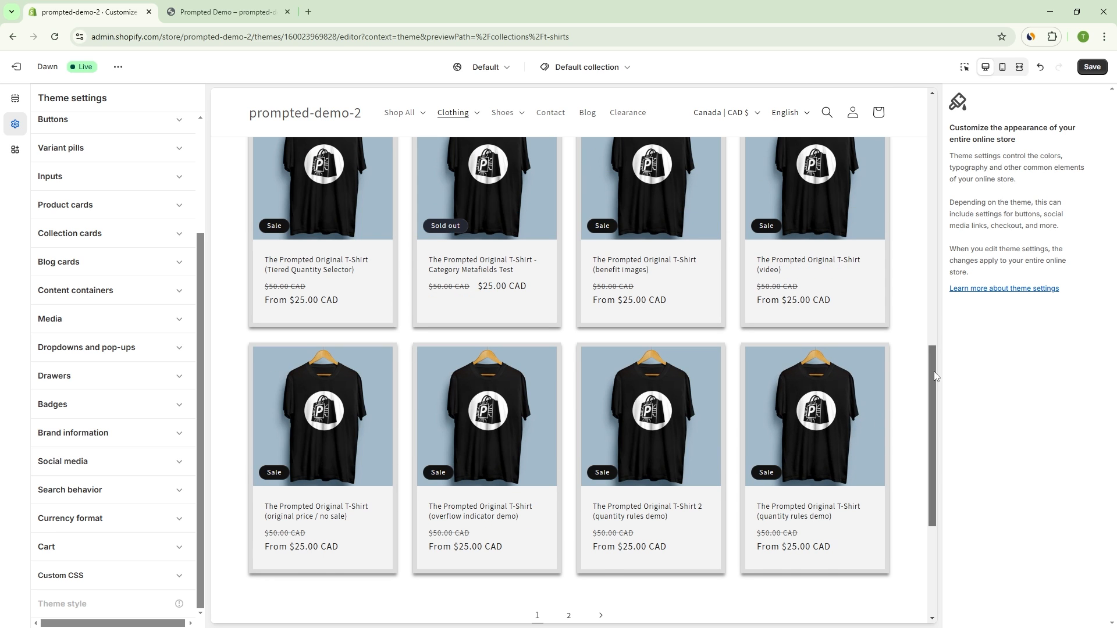
{"action": "left_click_drag", "start_coordinate": [934, 377], "coordinate": [932, 382]}
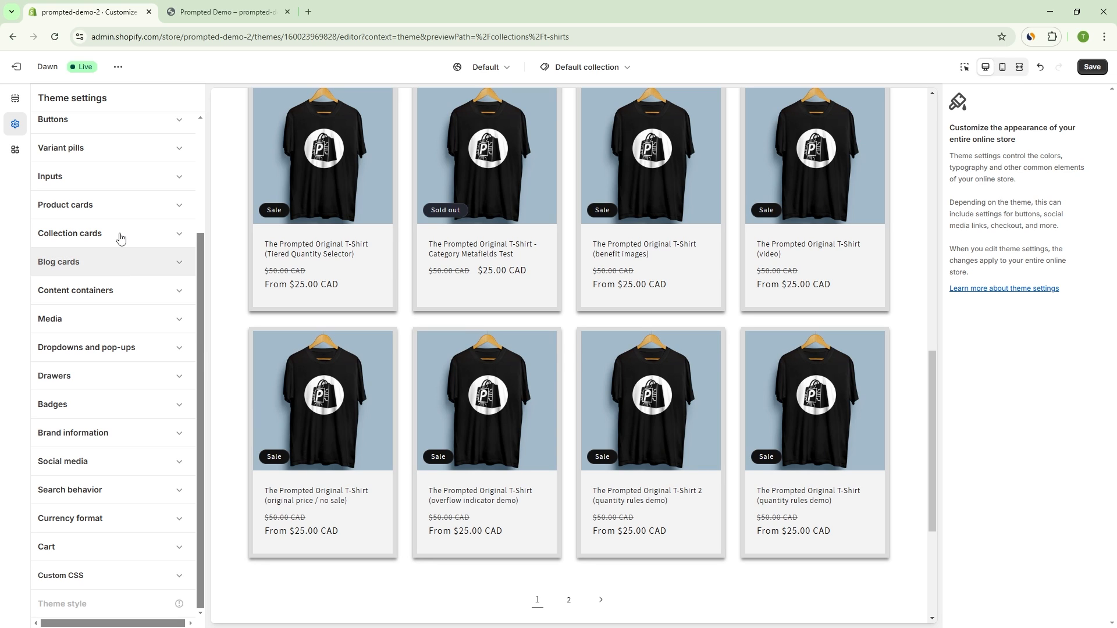
Step: Set the image padding of the product cards to 6 px
{"action": "scroll", "coordinate": [107, 267], "scroll_direction": "up", "scroll_amount": 2}
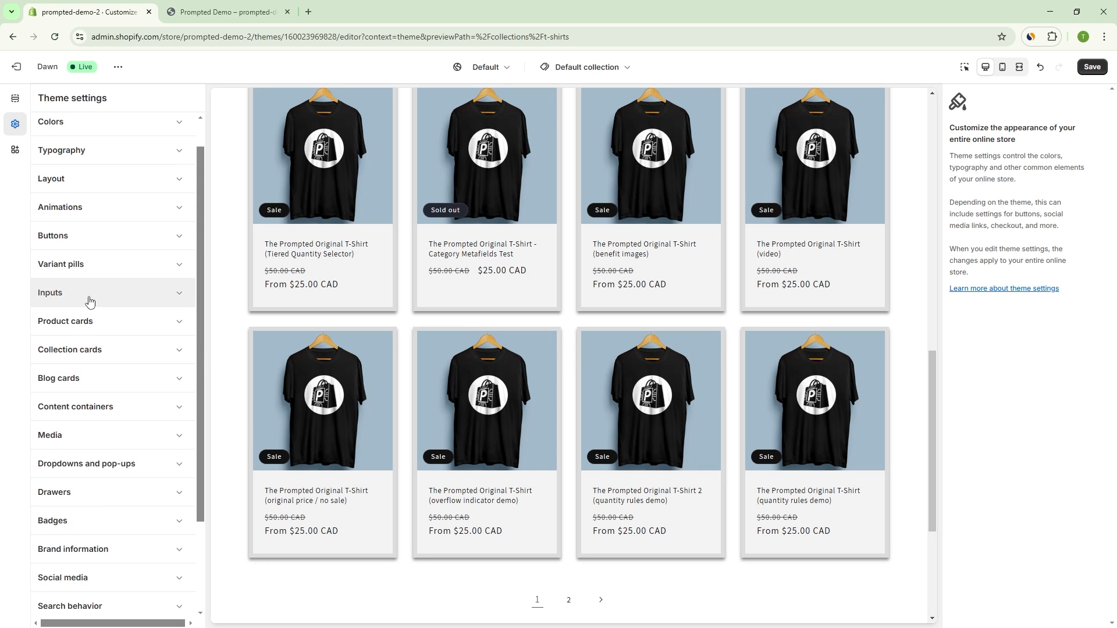
{"action": "left_click", "coordinate": [77, 333]}
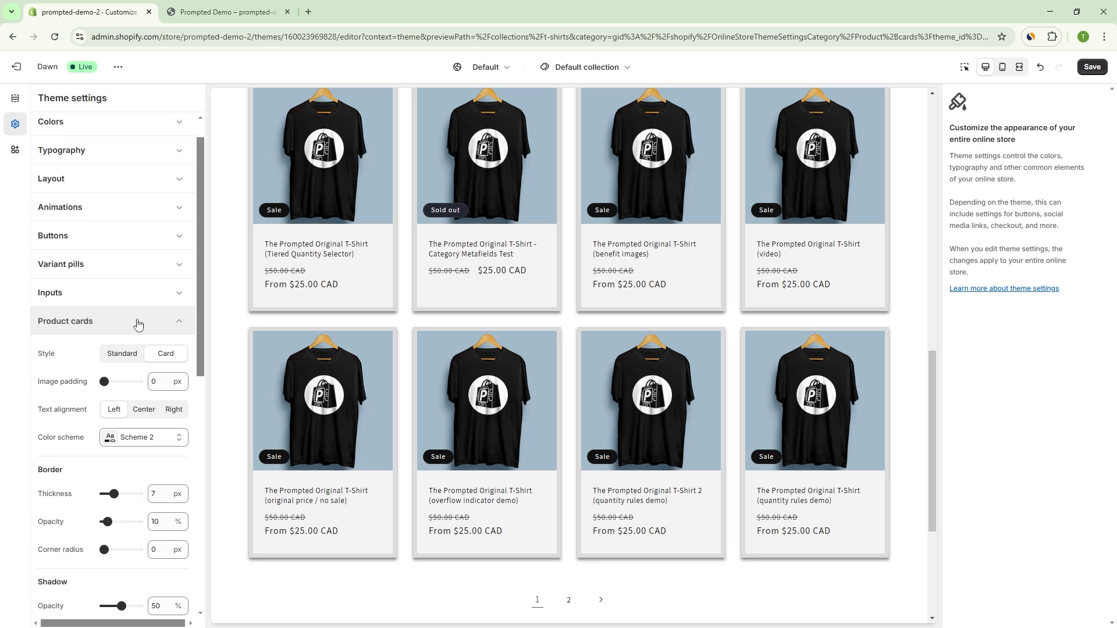
{"action": "scroll", "coordinate": [138, 321], "scroll_direction": "down", "scroll_amount": 2}
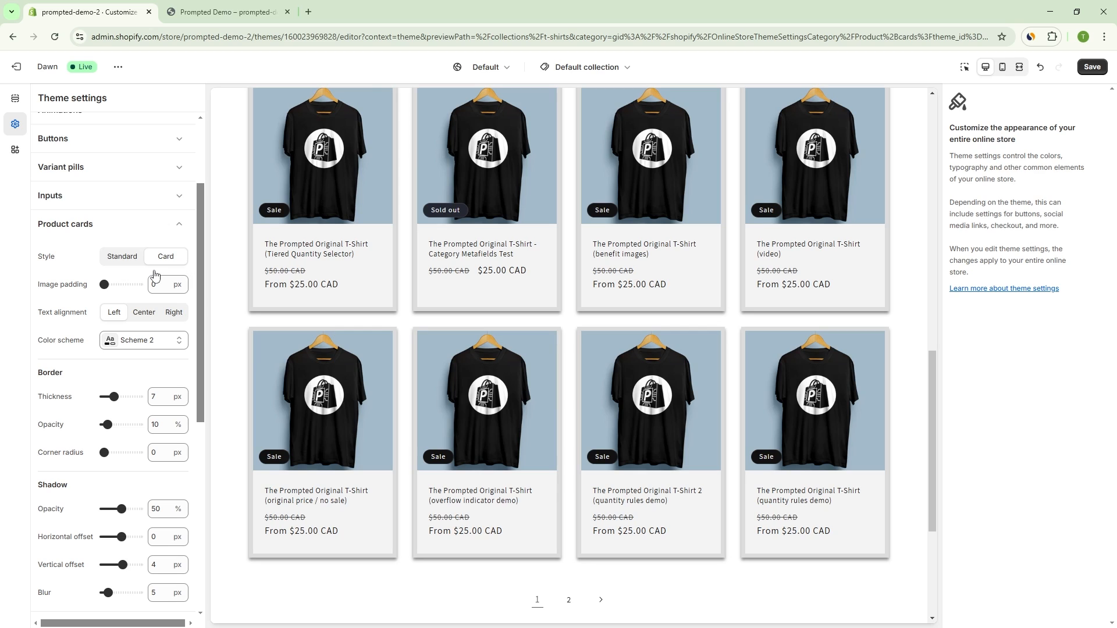
{"action": "scroll", "coordinate": [154, 279], "scroll_direction": "down", "scroll_amount": 1}
{"action": "left_click", "coordinate": [107, 265]}
{"action": "left_click_drag", "start_coordinate": [108, 266], "coordinate": [114, 265]}
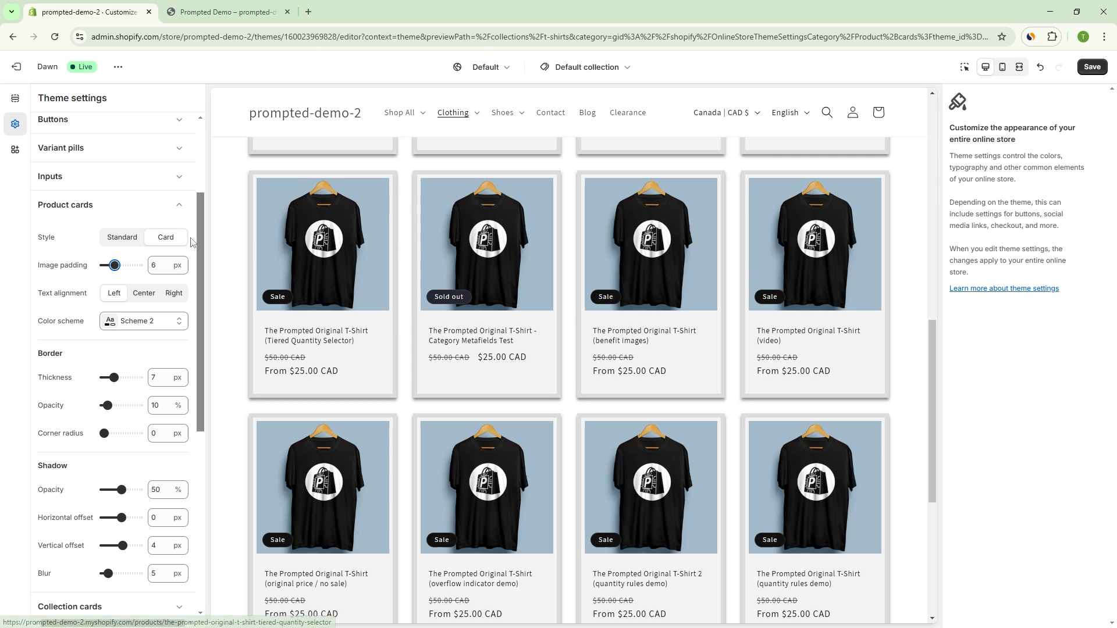
Step: Switch the product card style to Standard and set the cards' border thickness to 0 px
{"action": "left_click", "coordinate": [132, 238]}
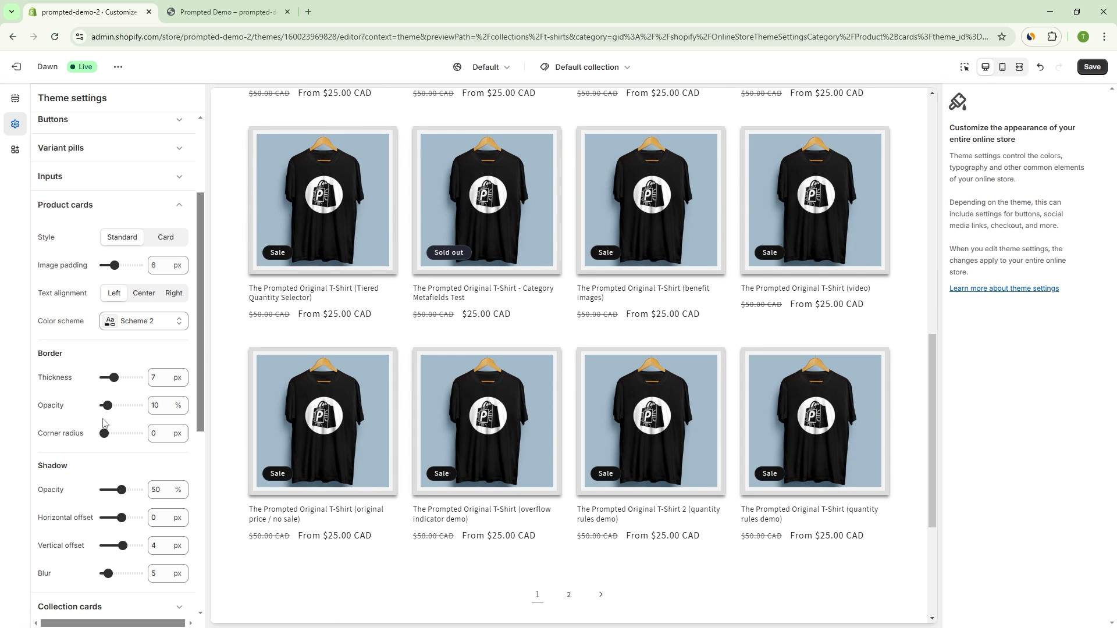
{"action": "left_click_drag", "start_coordinate": [114, 379], "coordinate": [82, 393]}
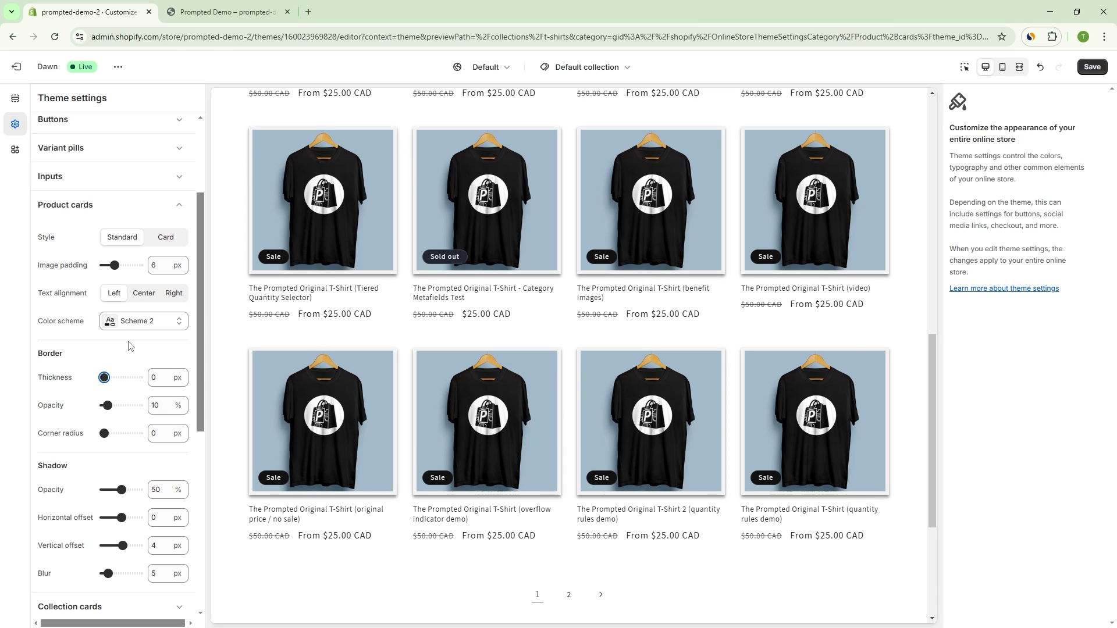
Step: Try the product cards' text alignment at Center and at Right
{"action": "scroll", "coordinate": [134, 343], "scroll_direction": "down", "scroll_amount": 1}
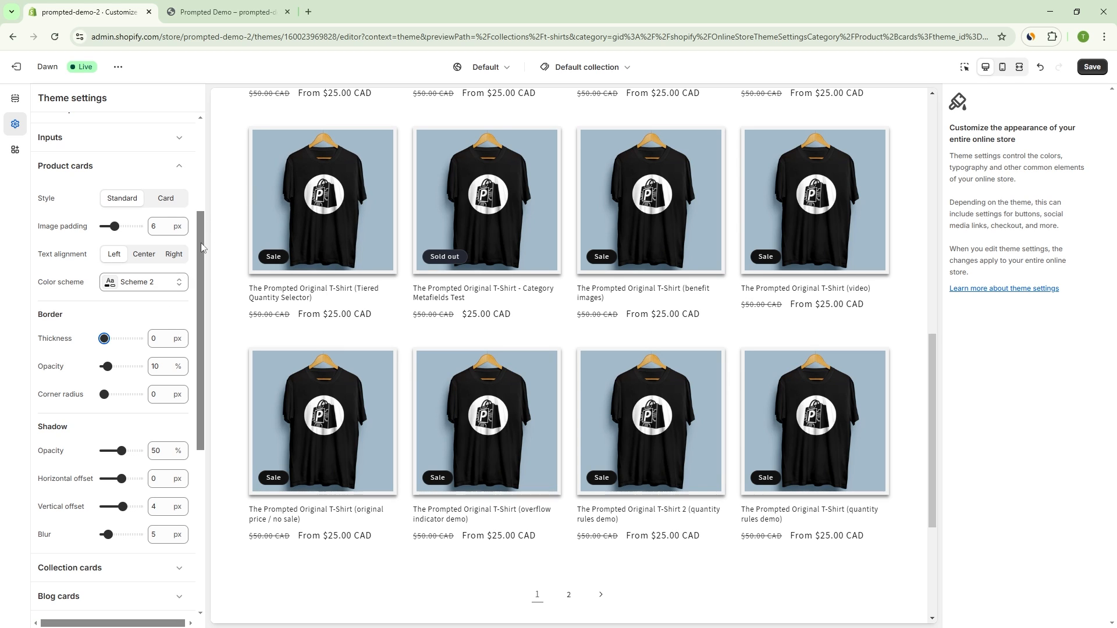
{"action": "left_click_drag", "start_coordinate": [202, 241], "coordinate": [202, 242]}
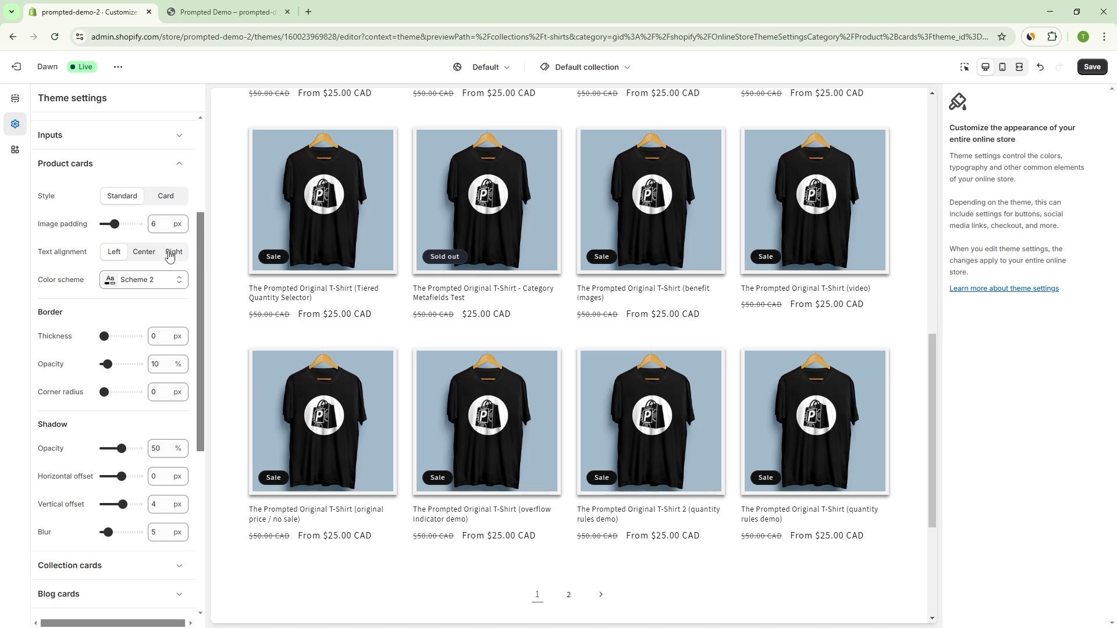
{"action": "left_click", "coordinate": [147, 254]}
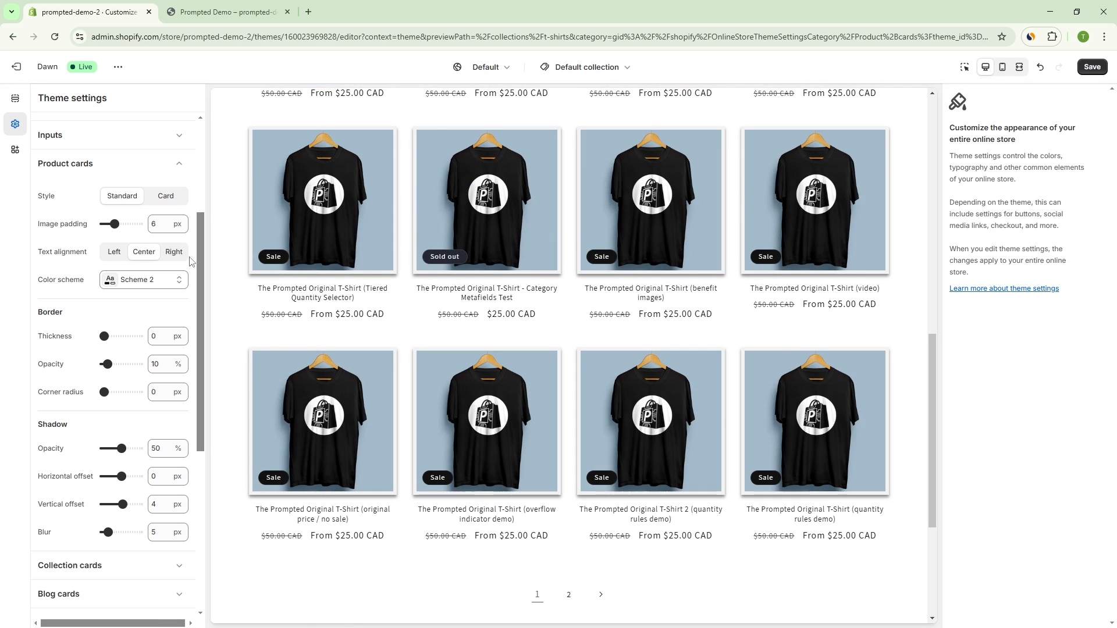
{"action": "left_click", "coordinate": [182, 258]}
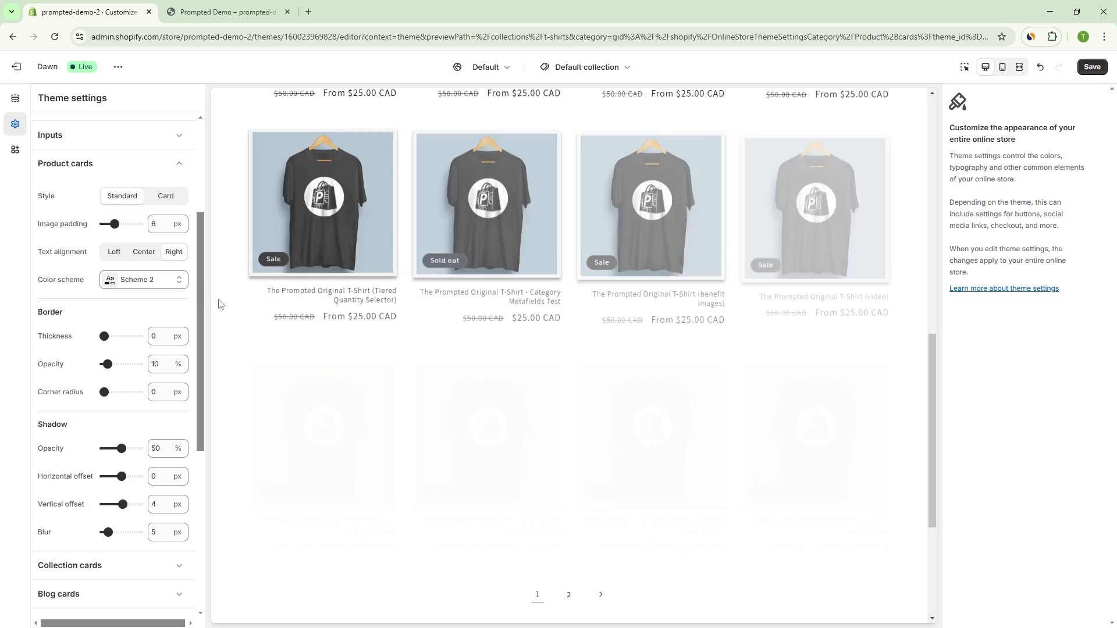
Step: Apply color scheme Scheme 5 to the product cards and change their style to Card
{"action": "left_click", "coordinate": [164, 281]}
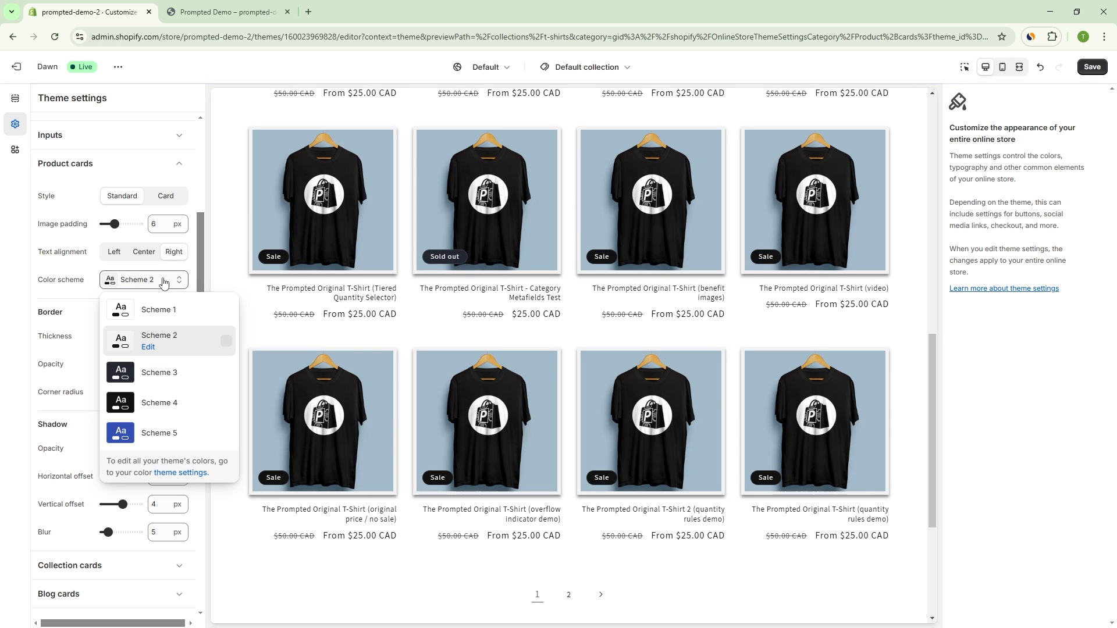
{"action": "left_click", "coordinate": [155, 433]}
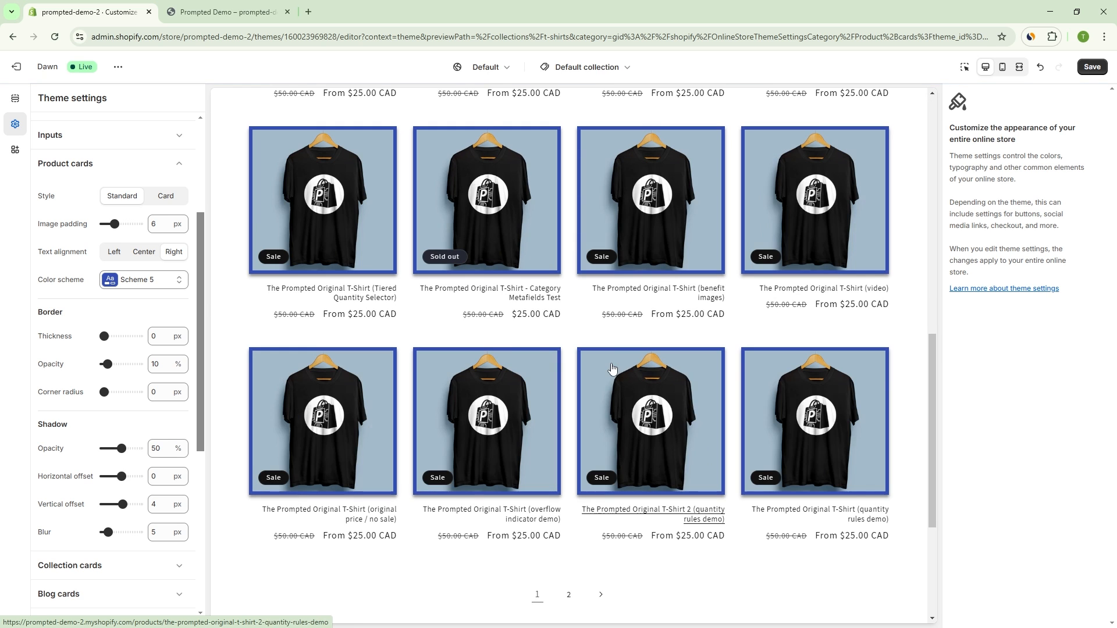
{"action": "left_click", "coordinate": [185, 198]}
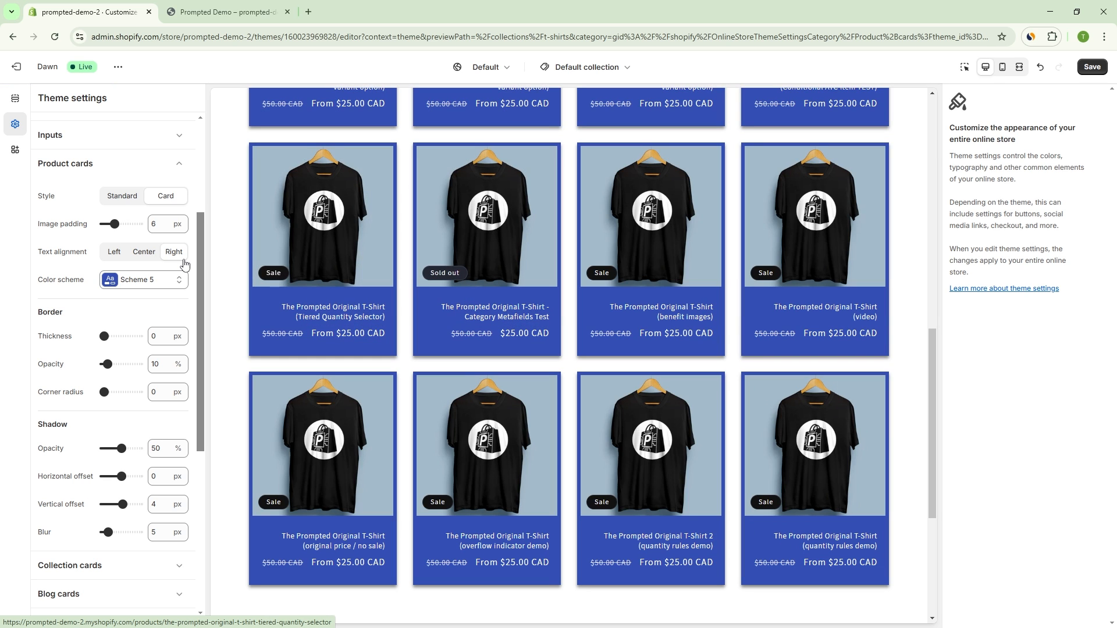
Step: Align the product card text to the left and collapse the product card settings
{"action": "left_click", "coordinate": [116, 254]}
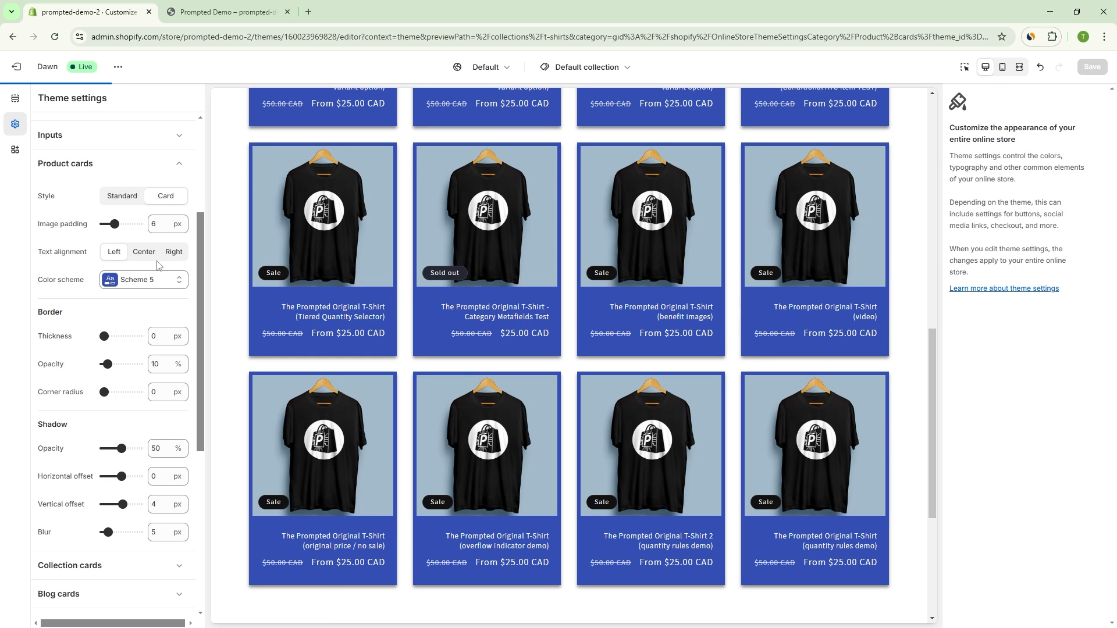
{"action": "left_click", "coordinate": [126, 170]}
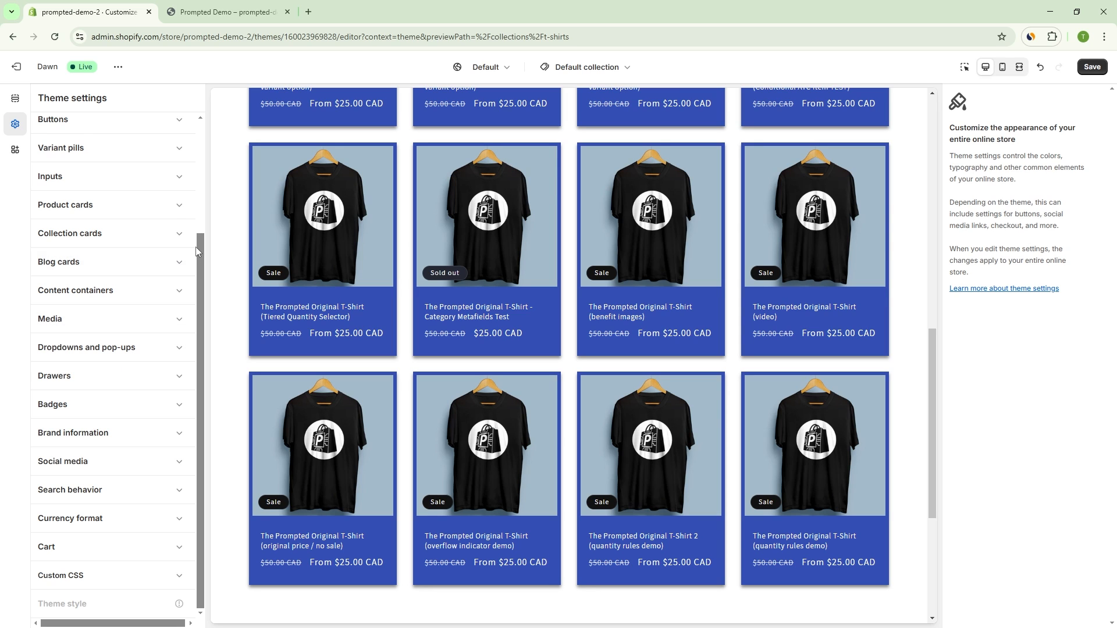
{"action": "left_click_drag", "start_coordinate": [199, 239], "coordinate": [202, 120]}
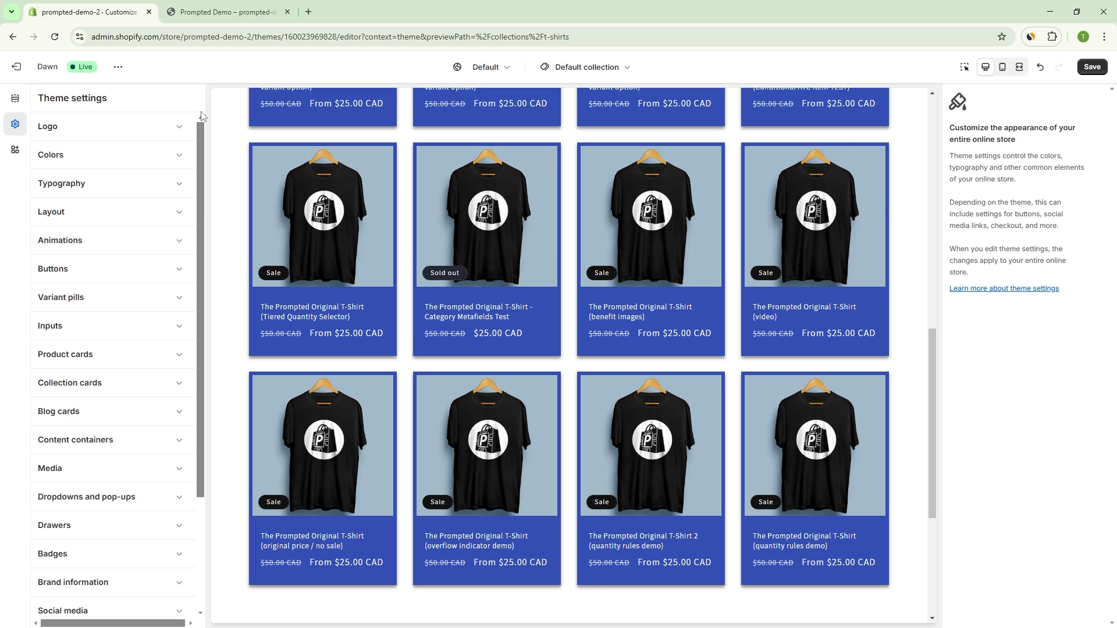